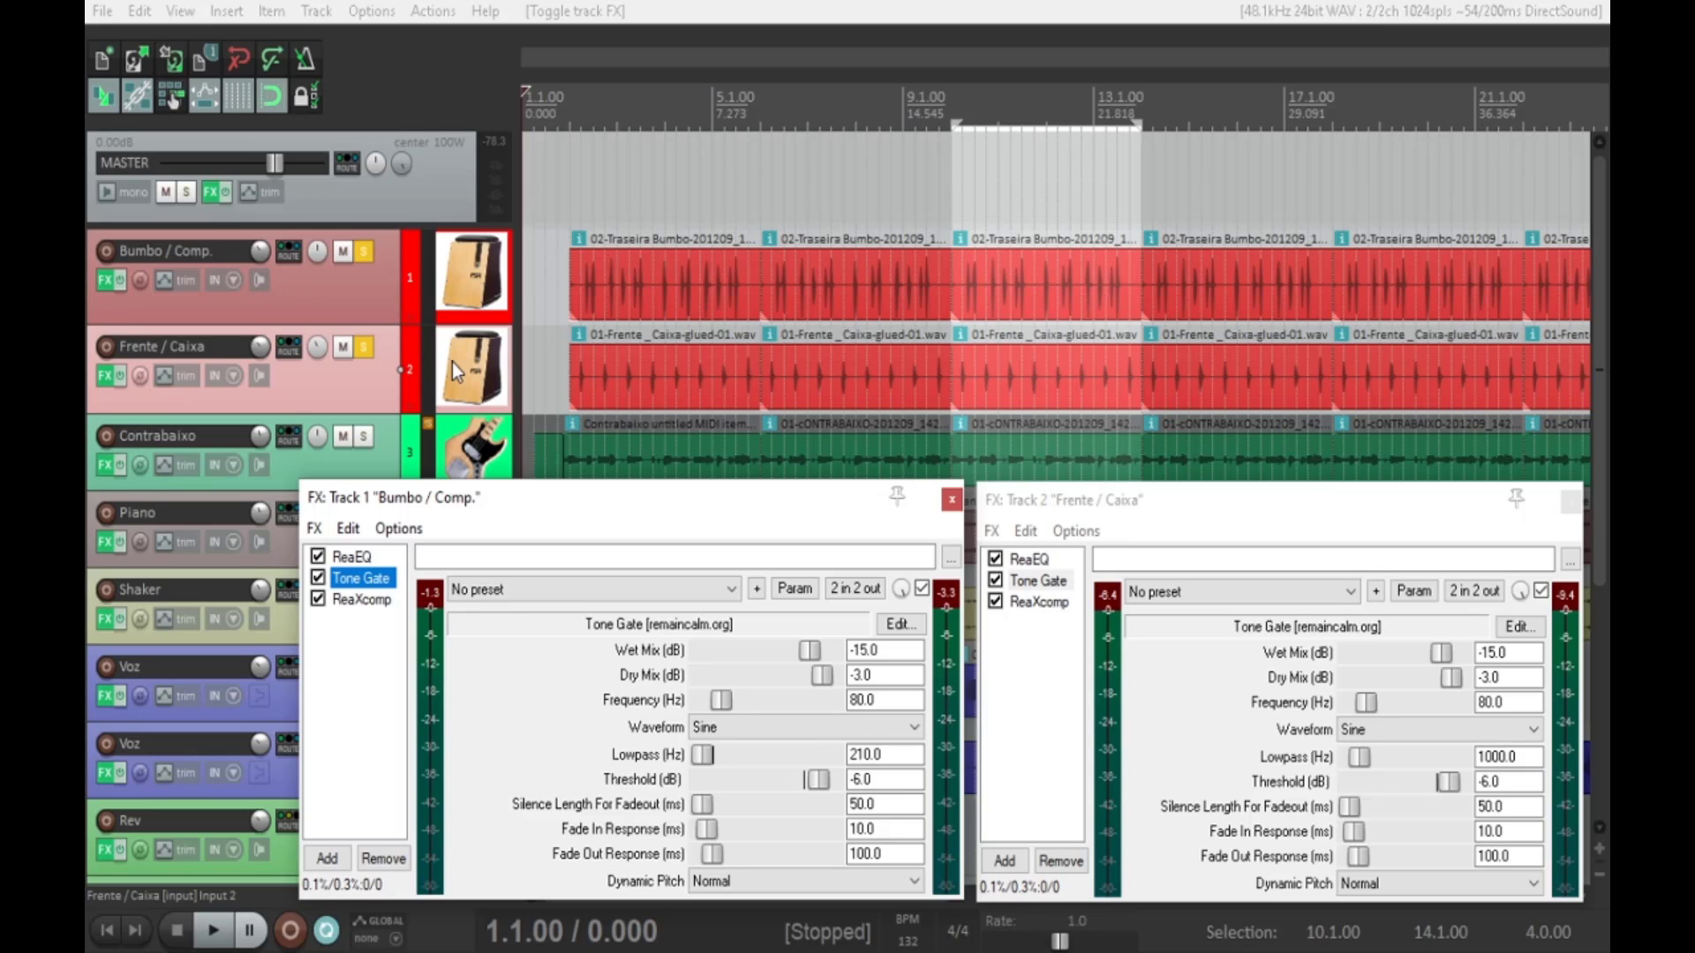
- Unsolo the Frente / Caixa and Bumbo / Comp. tracks and listen to the full mix from 10.1.00
left_click(363, 347)
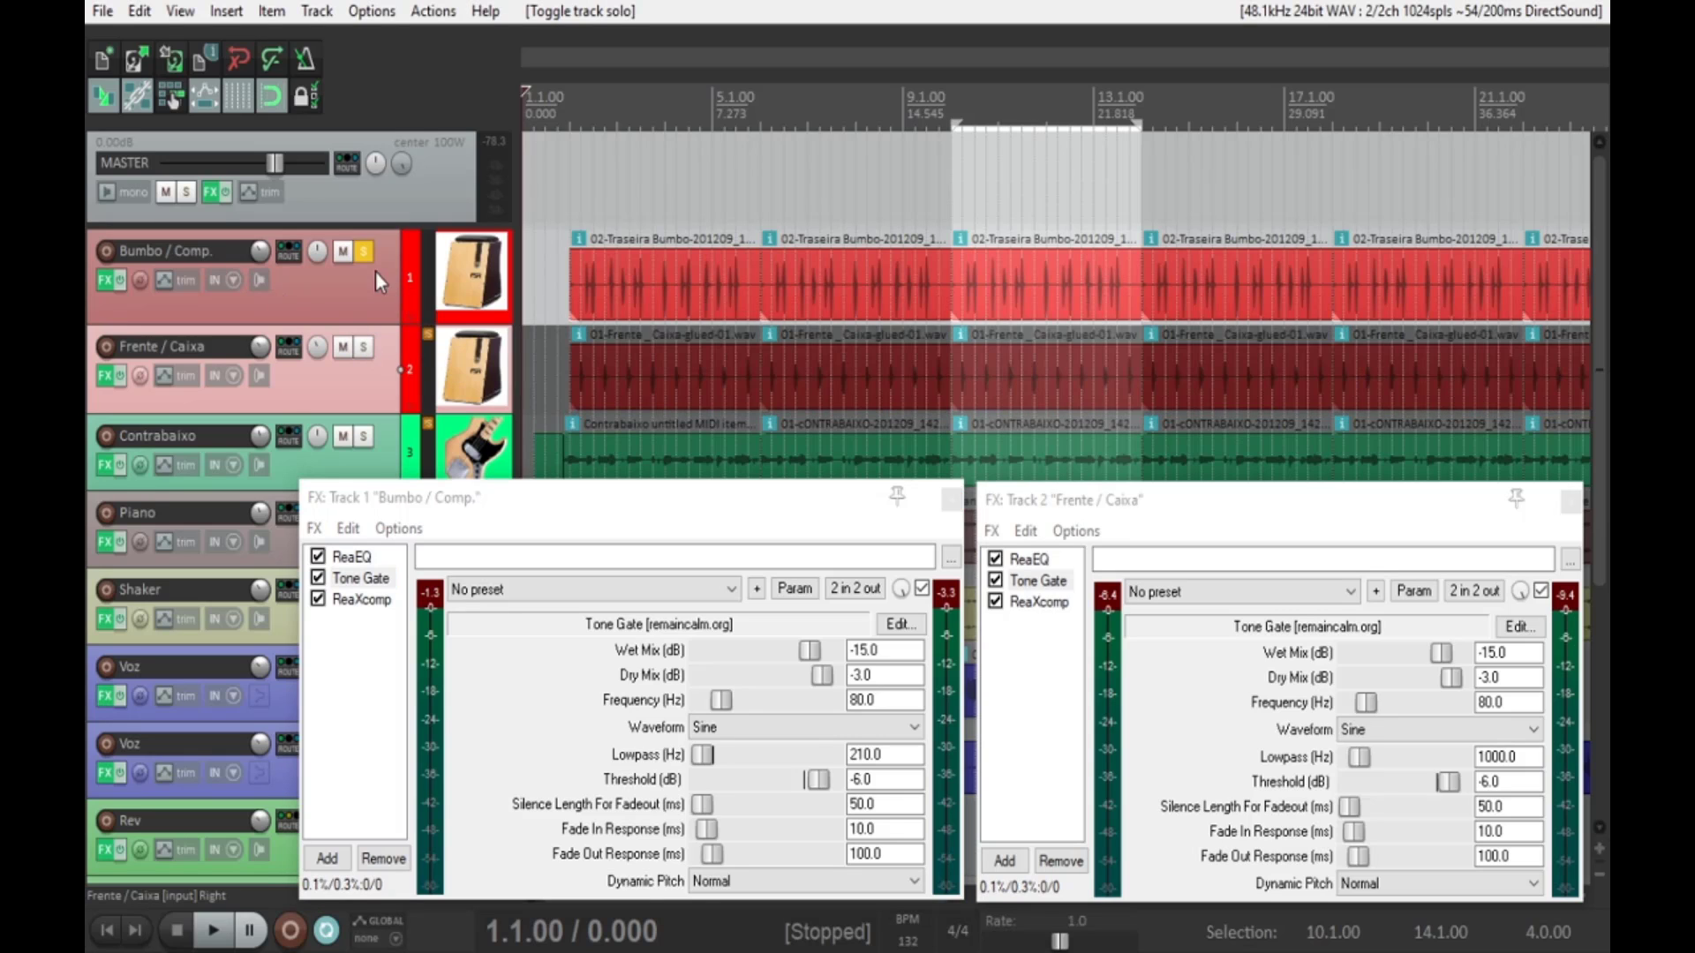
left_click(363, 254)
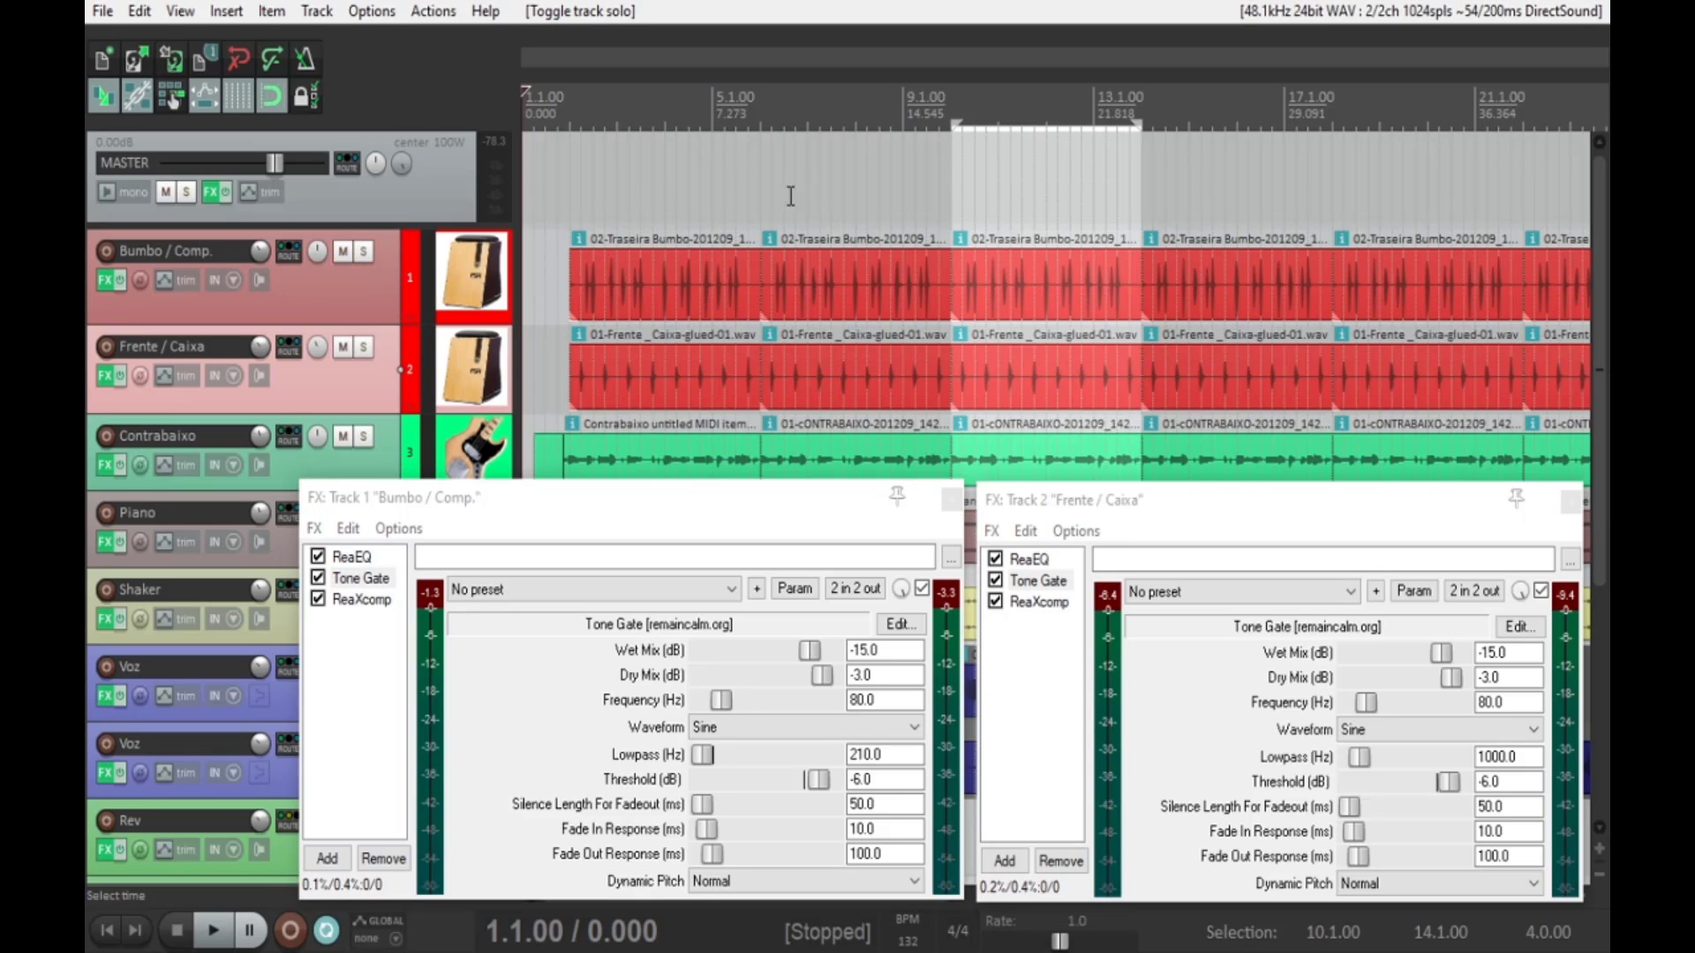
left_click(950, 119)
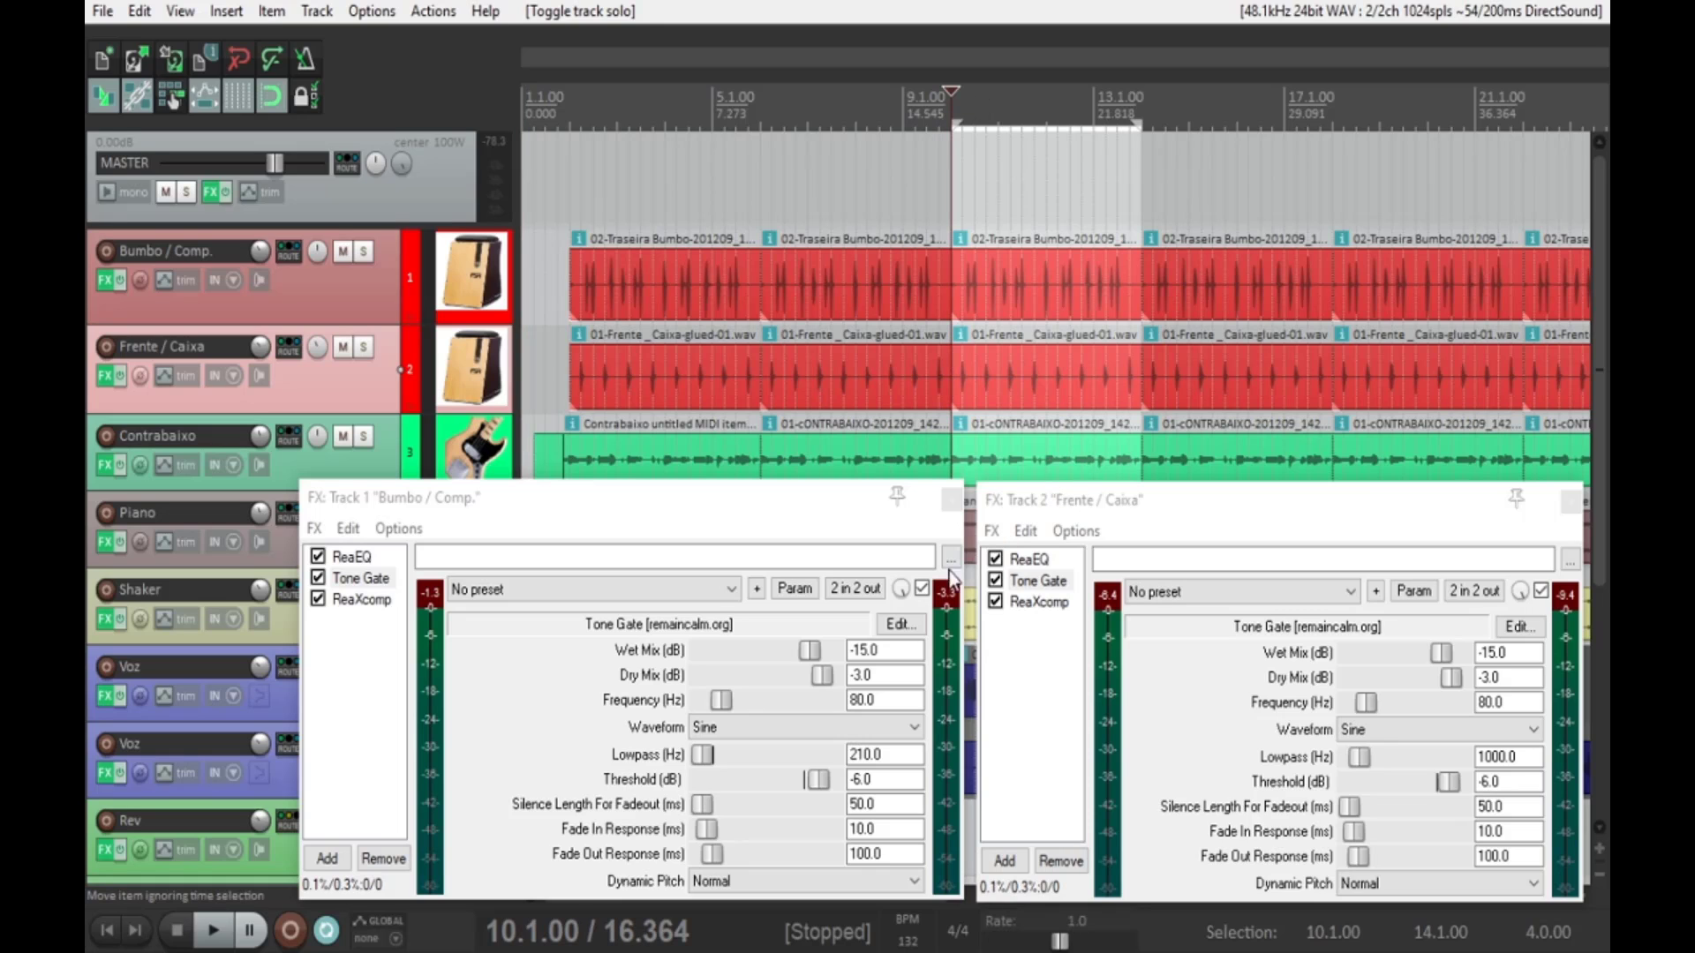
left_click(215, 928)
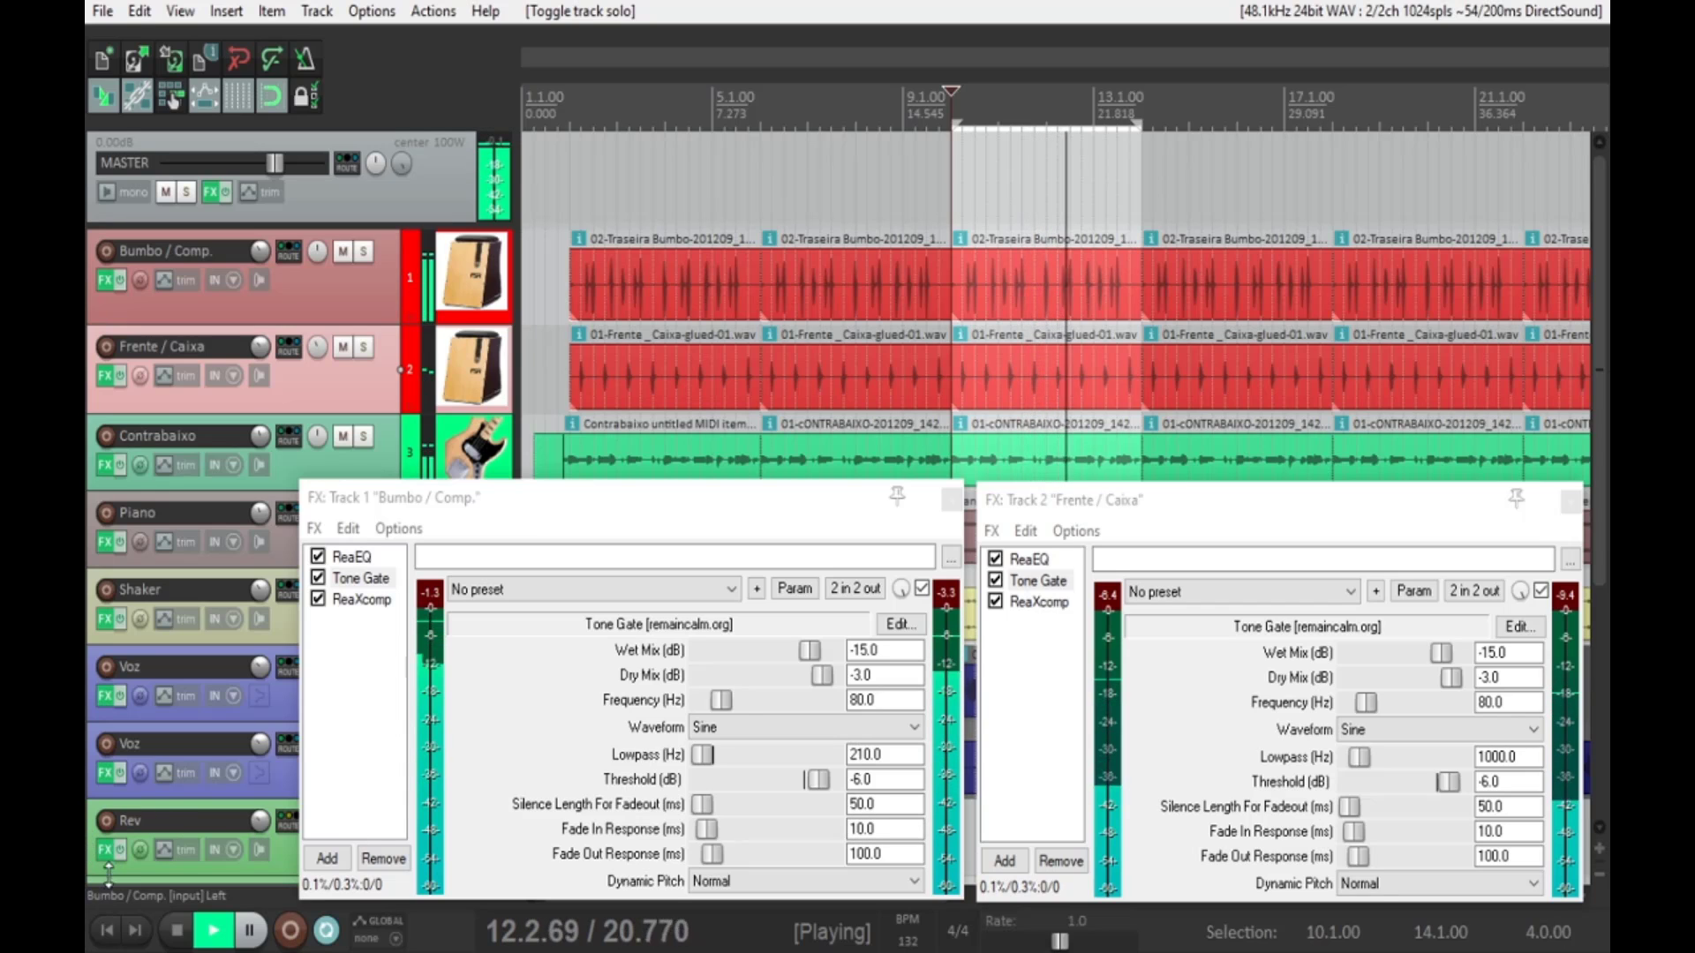
left_click(178, 934)
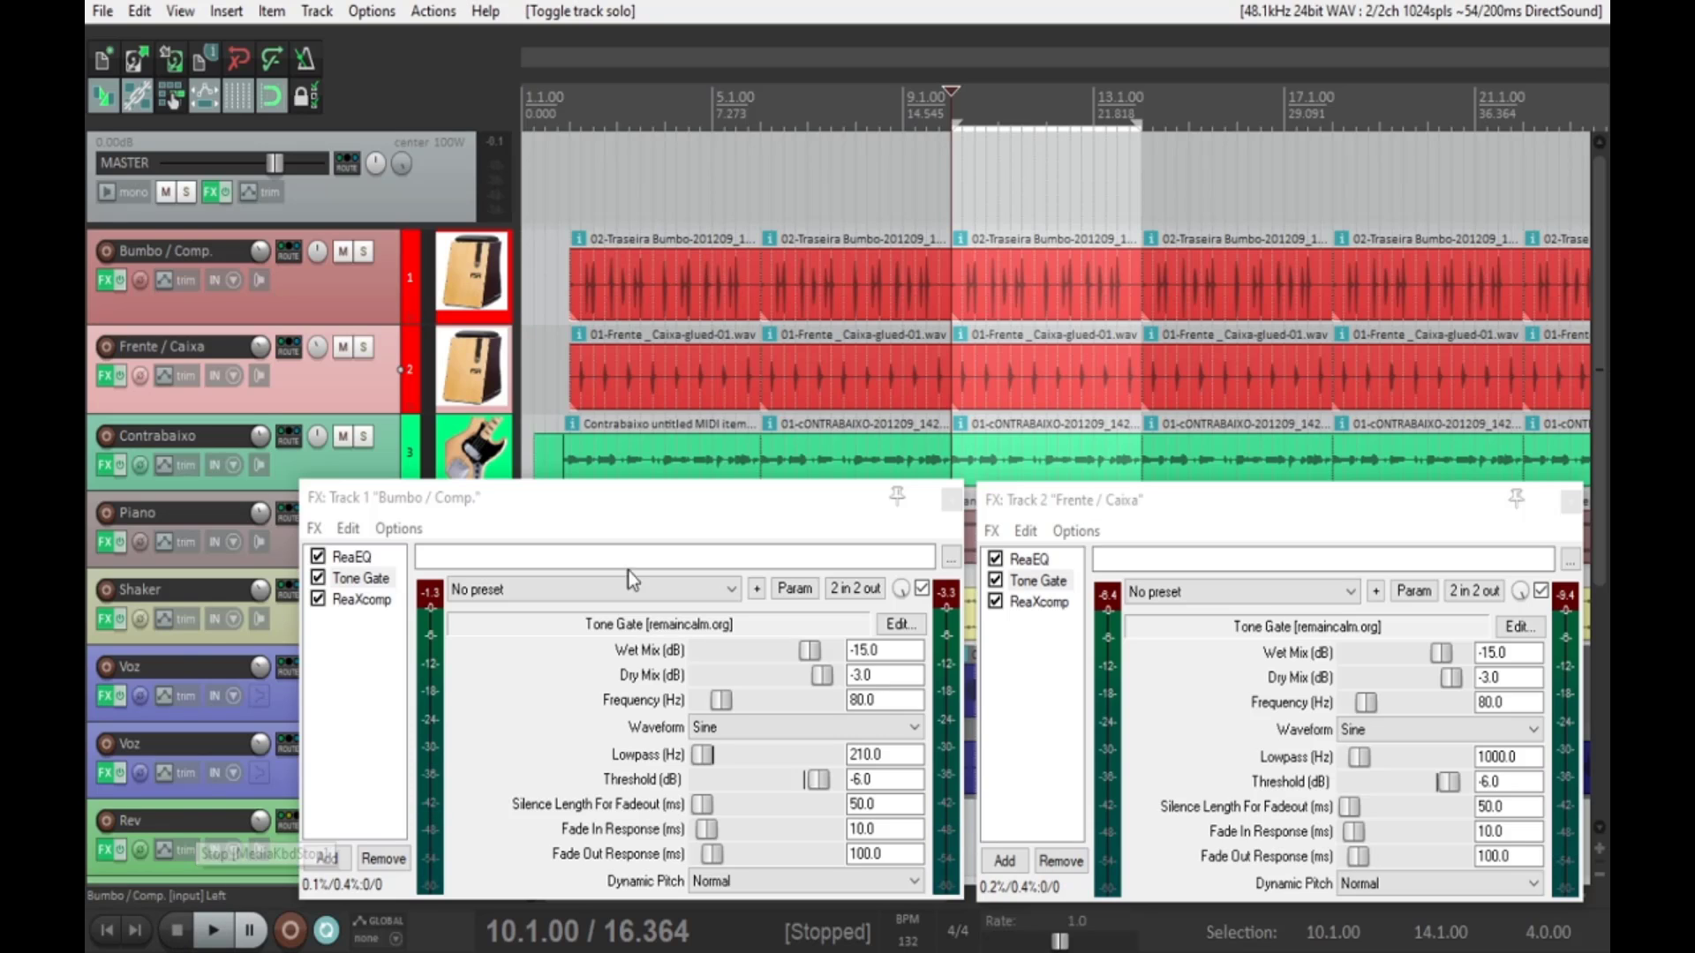
left_click(634, 517)
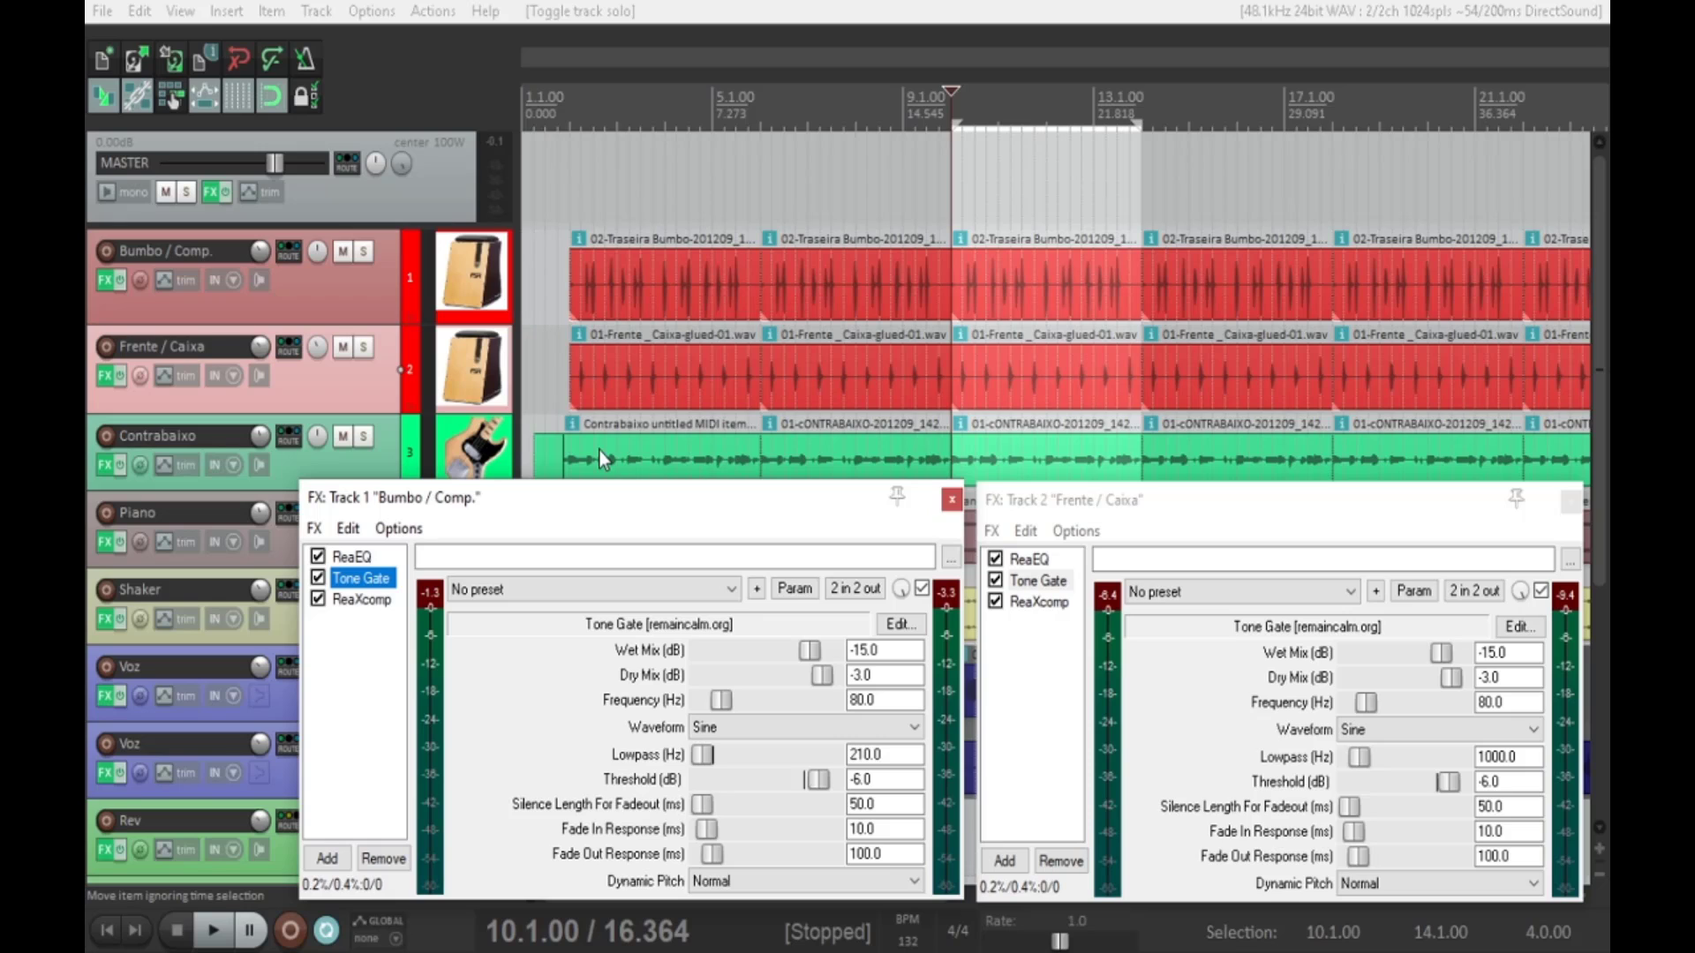
- Solo the Bumbo / Comp. track and play it, first with its effects and then with its effect chain bypassed
left_click(468, 283)
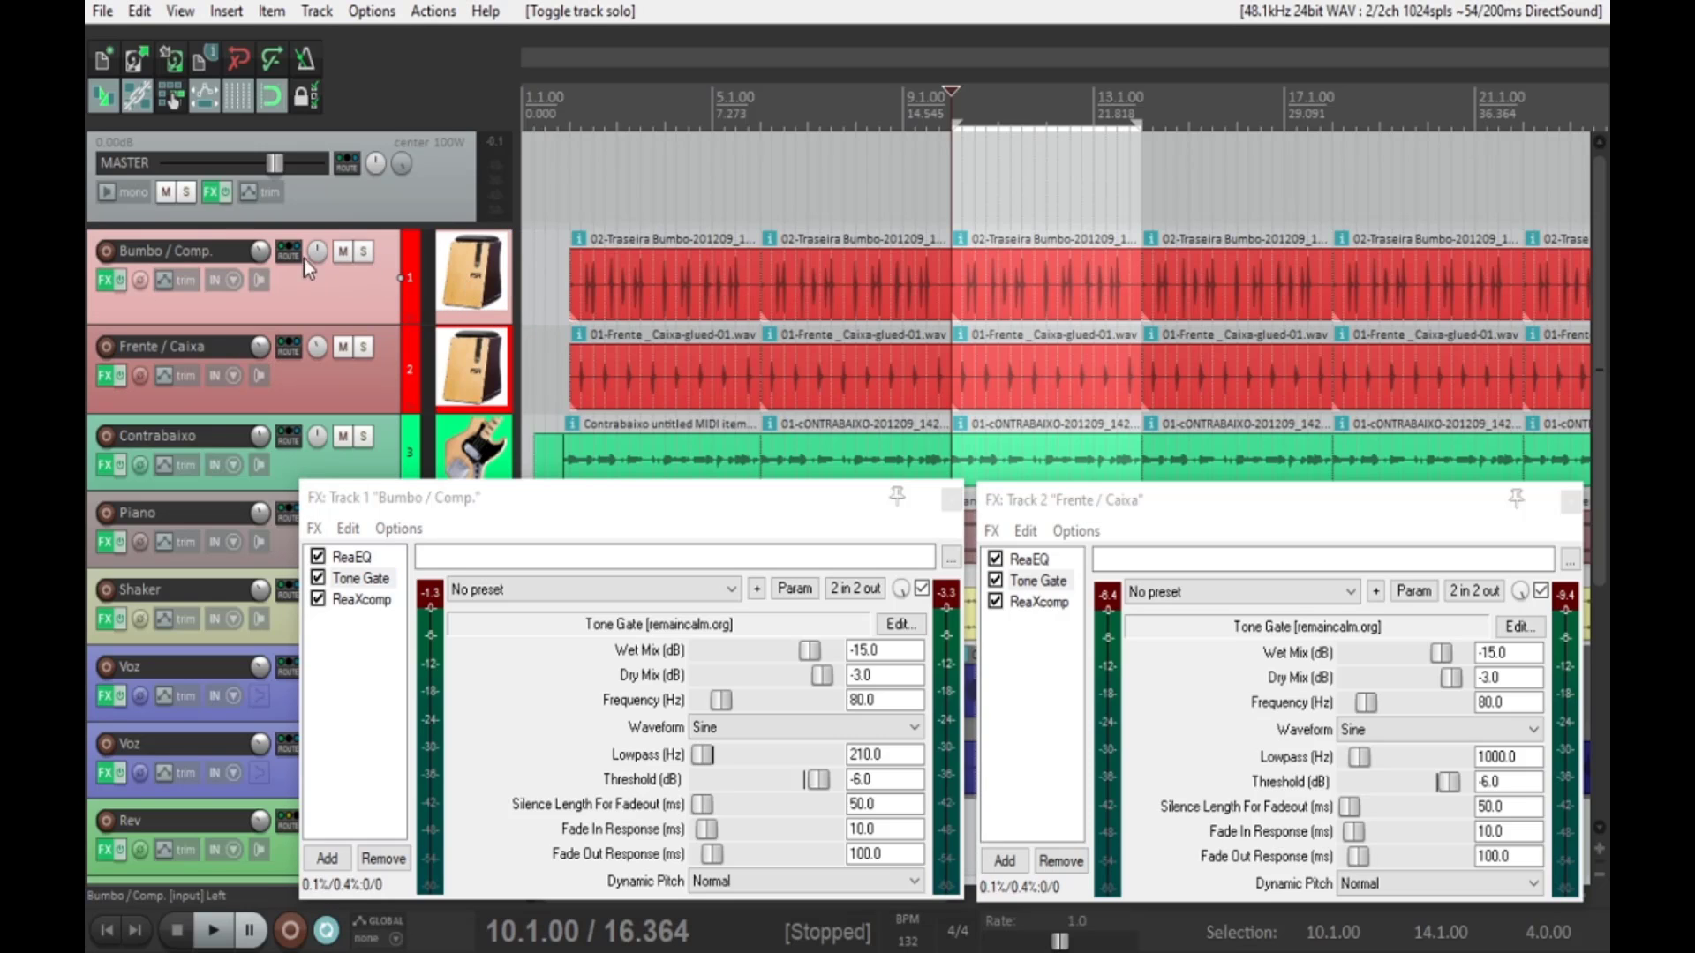
left_click(363, 252)
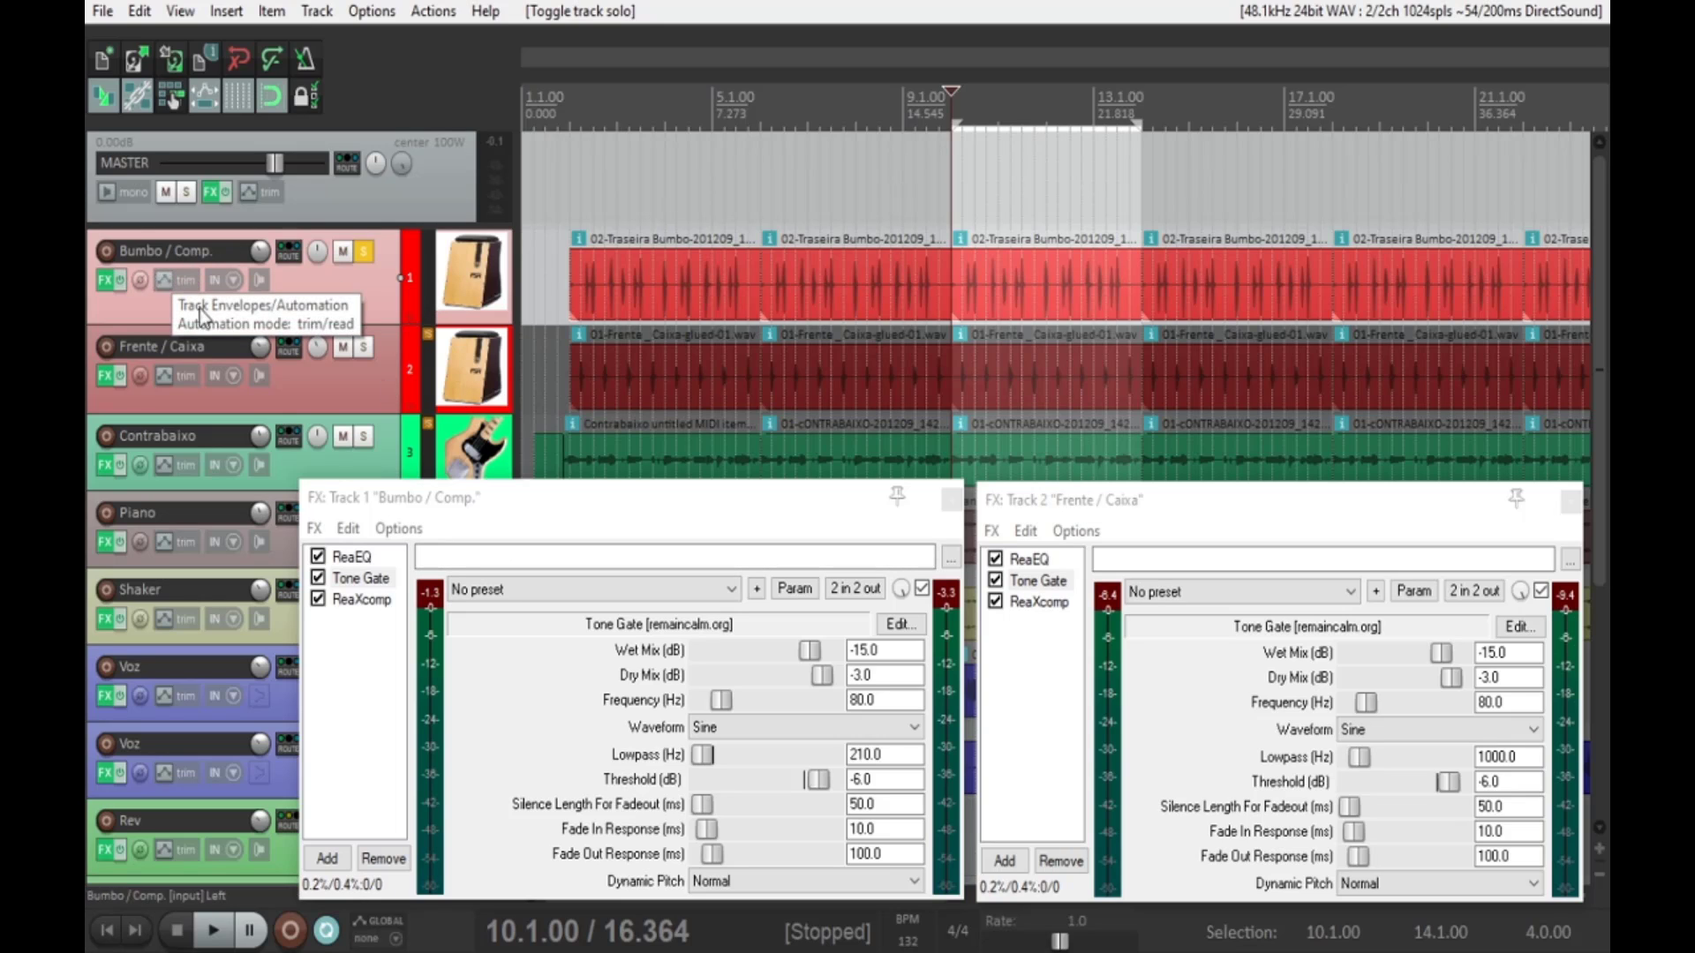
left_click(221, 935)
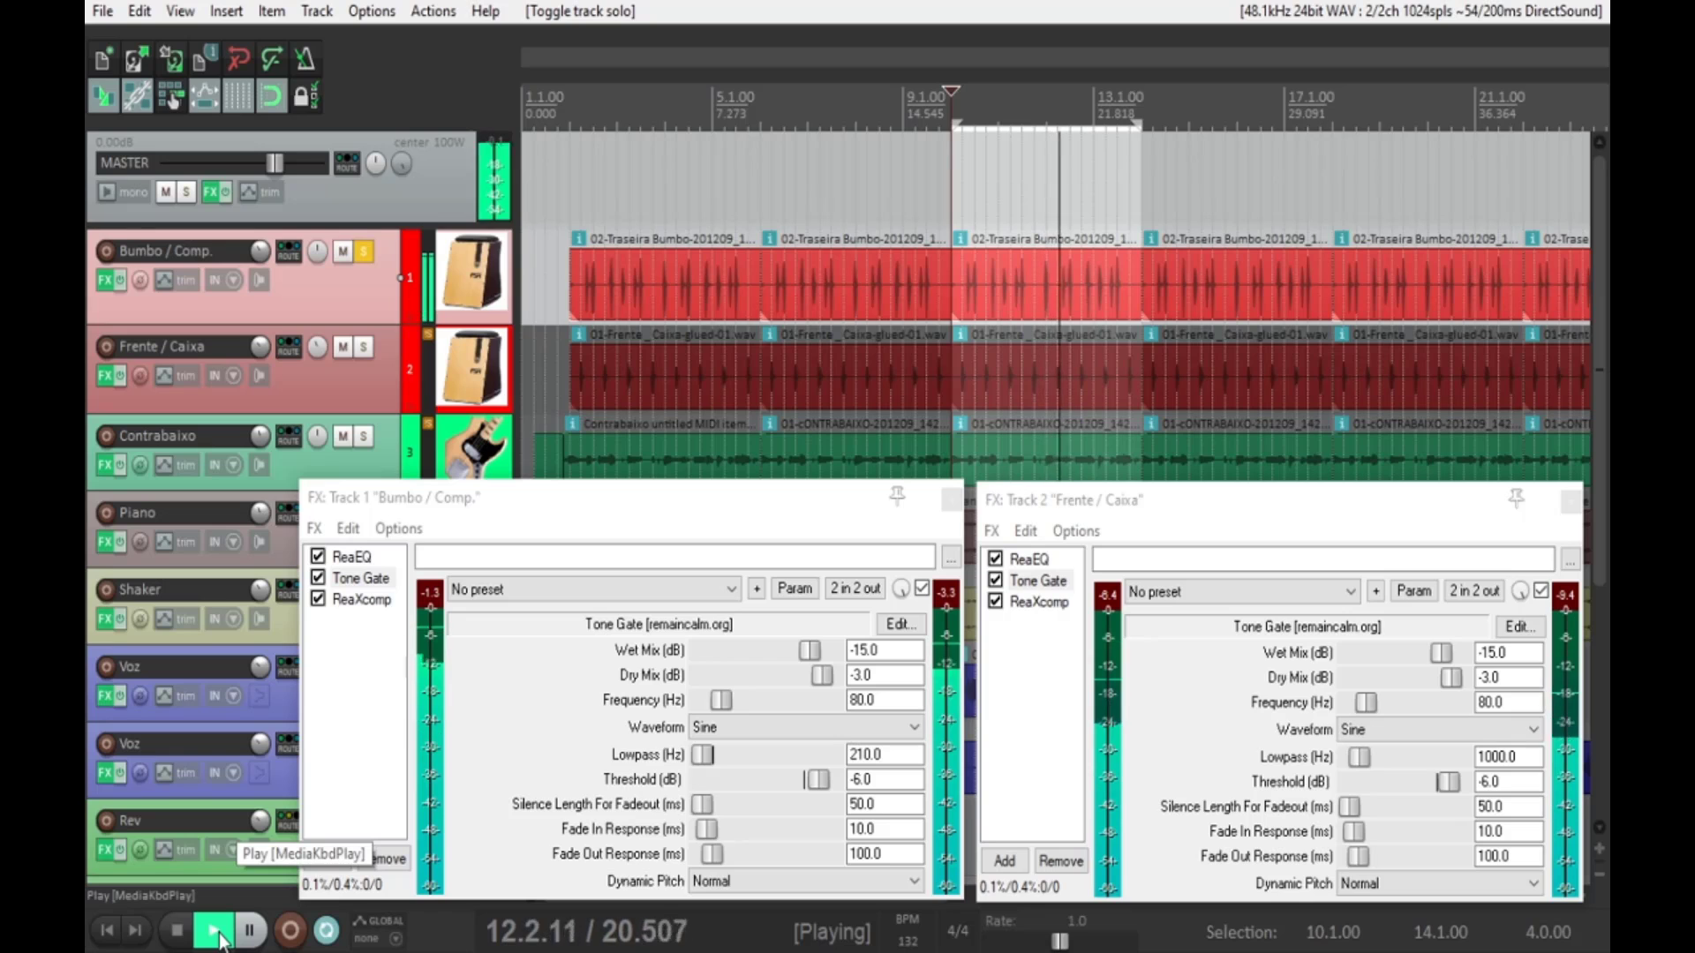
left_click(120, 279)
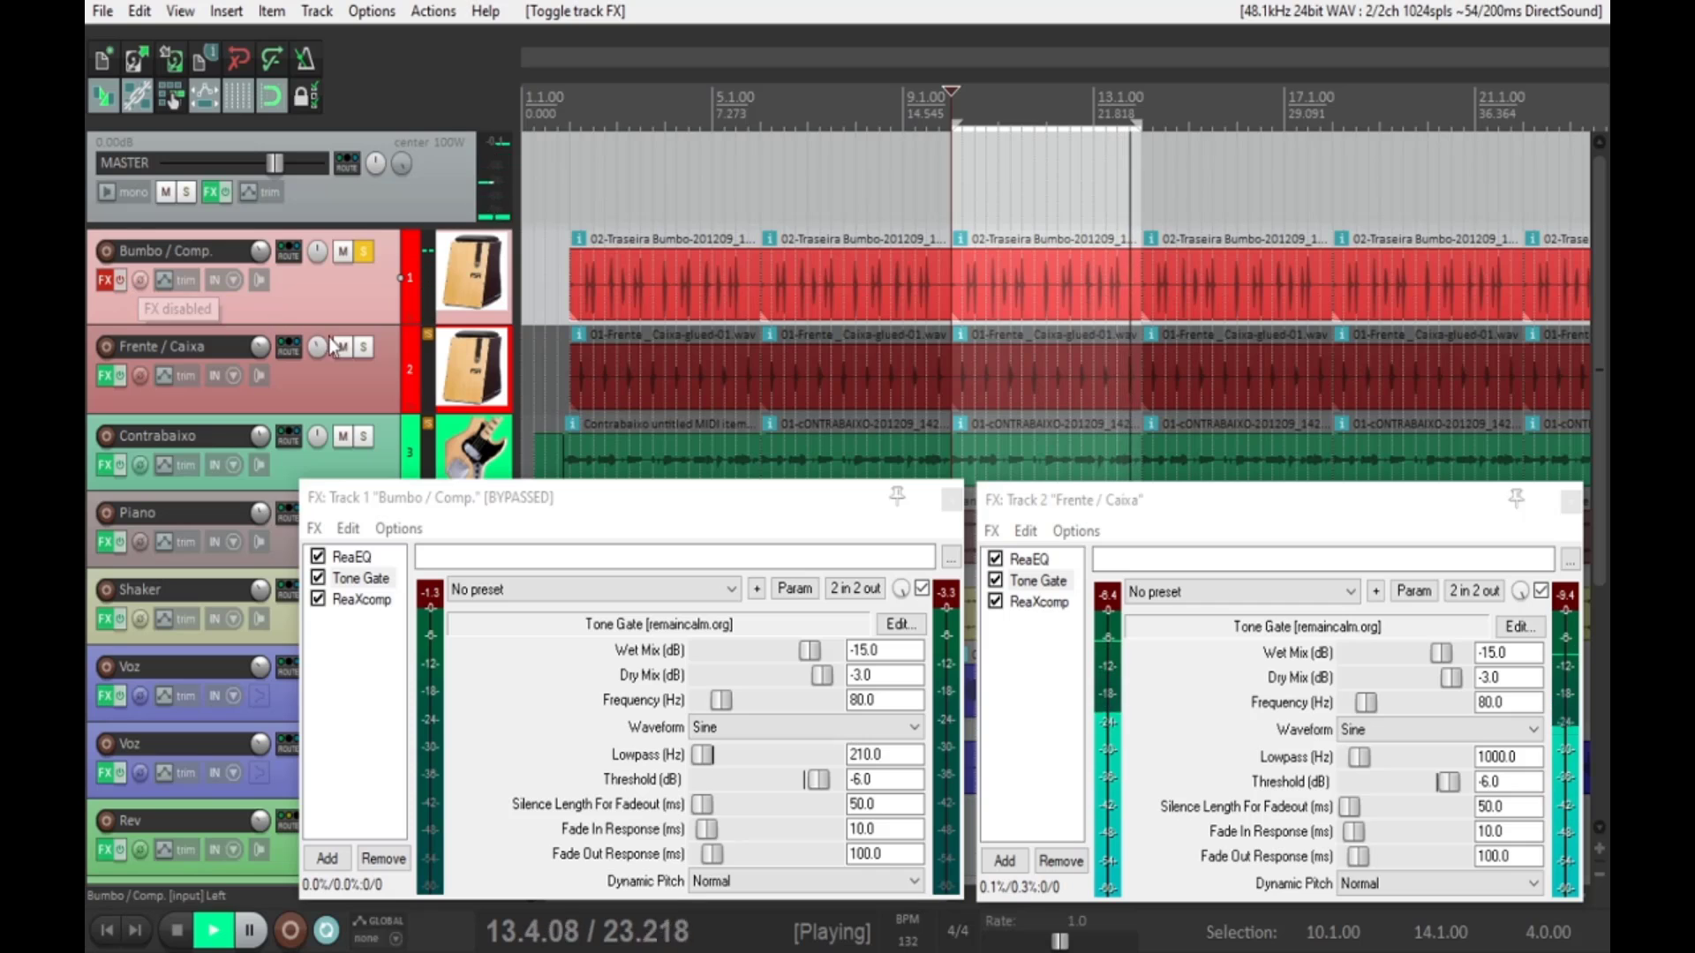
- Switch the solo from Bumbo / Comp. to Frente / Caixa and bypass the Frente / Caixa effect chain during playback
left_click(362, 348)
left_click(362, 252)
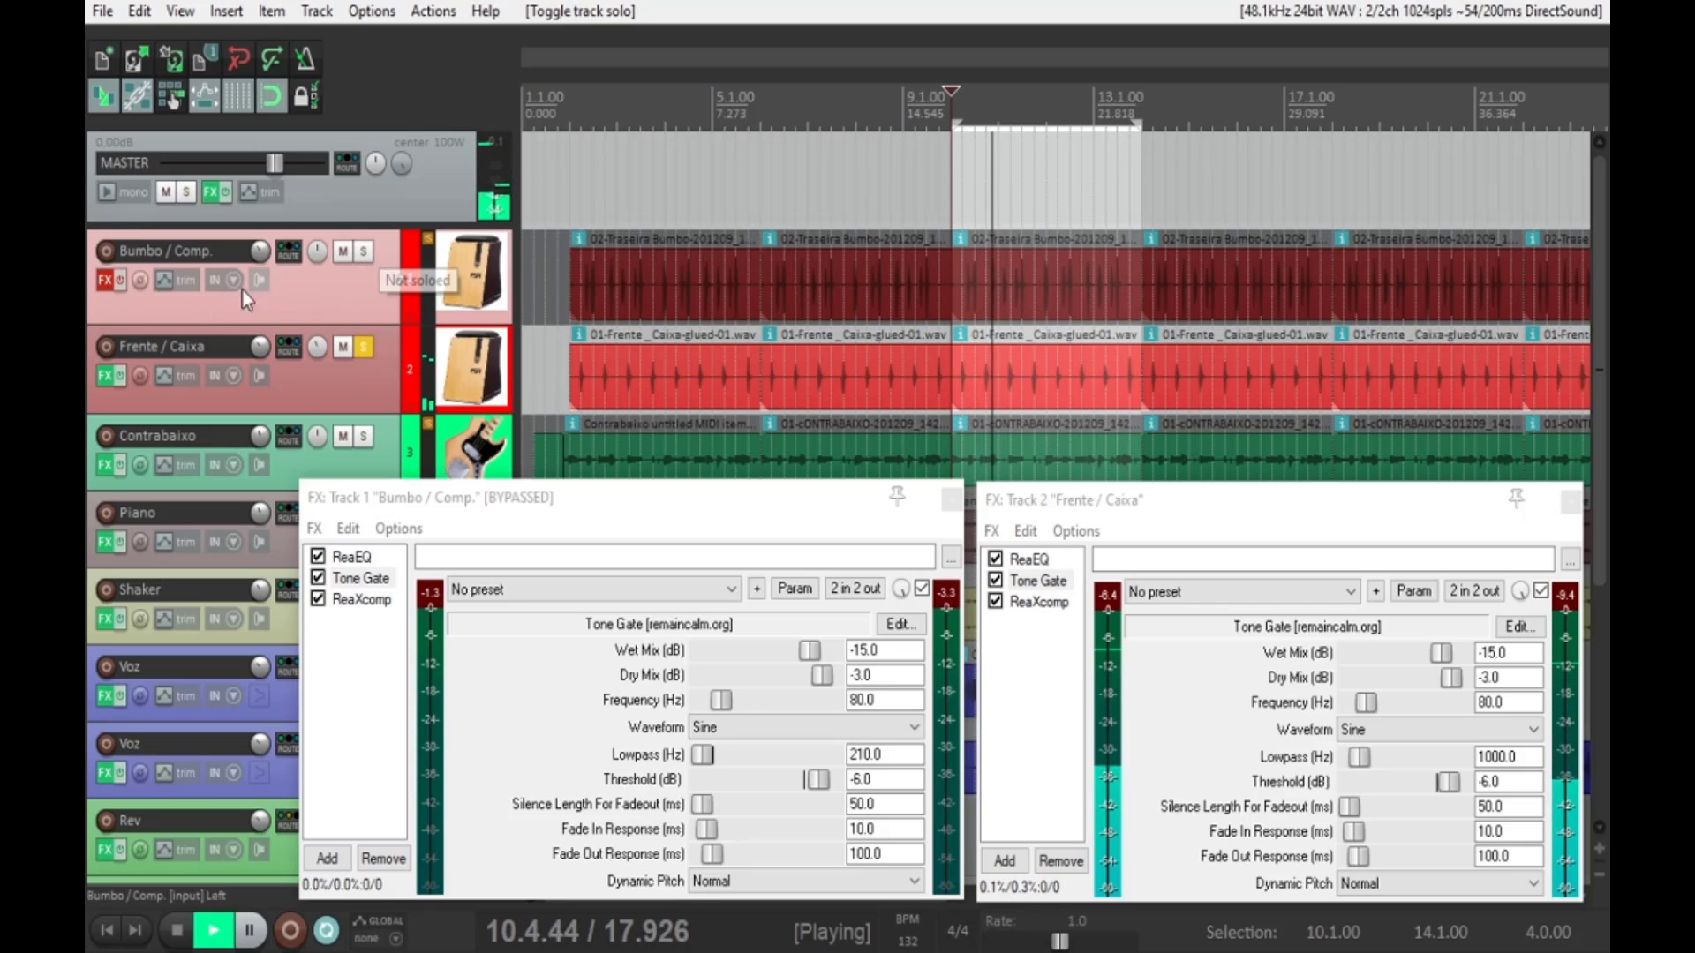
left_click(119, 375)
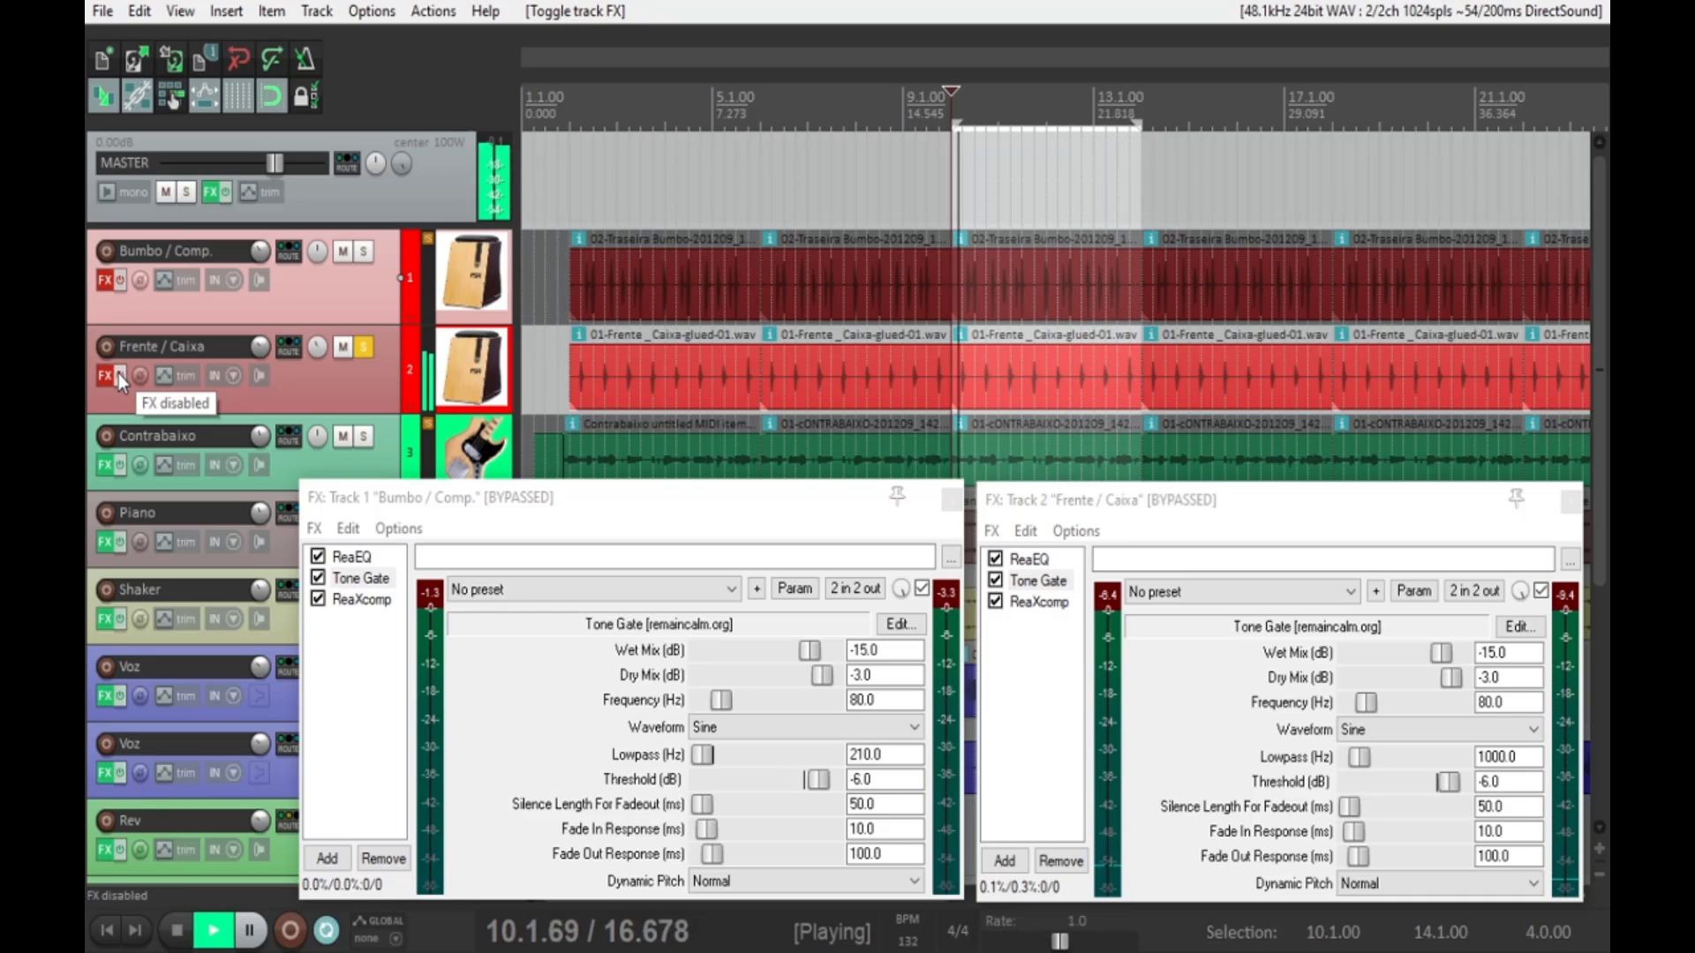
- Listen briefly with the master effects bypassed, re-enable them and pause playback
left_click(225, 194)
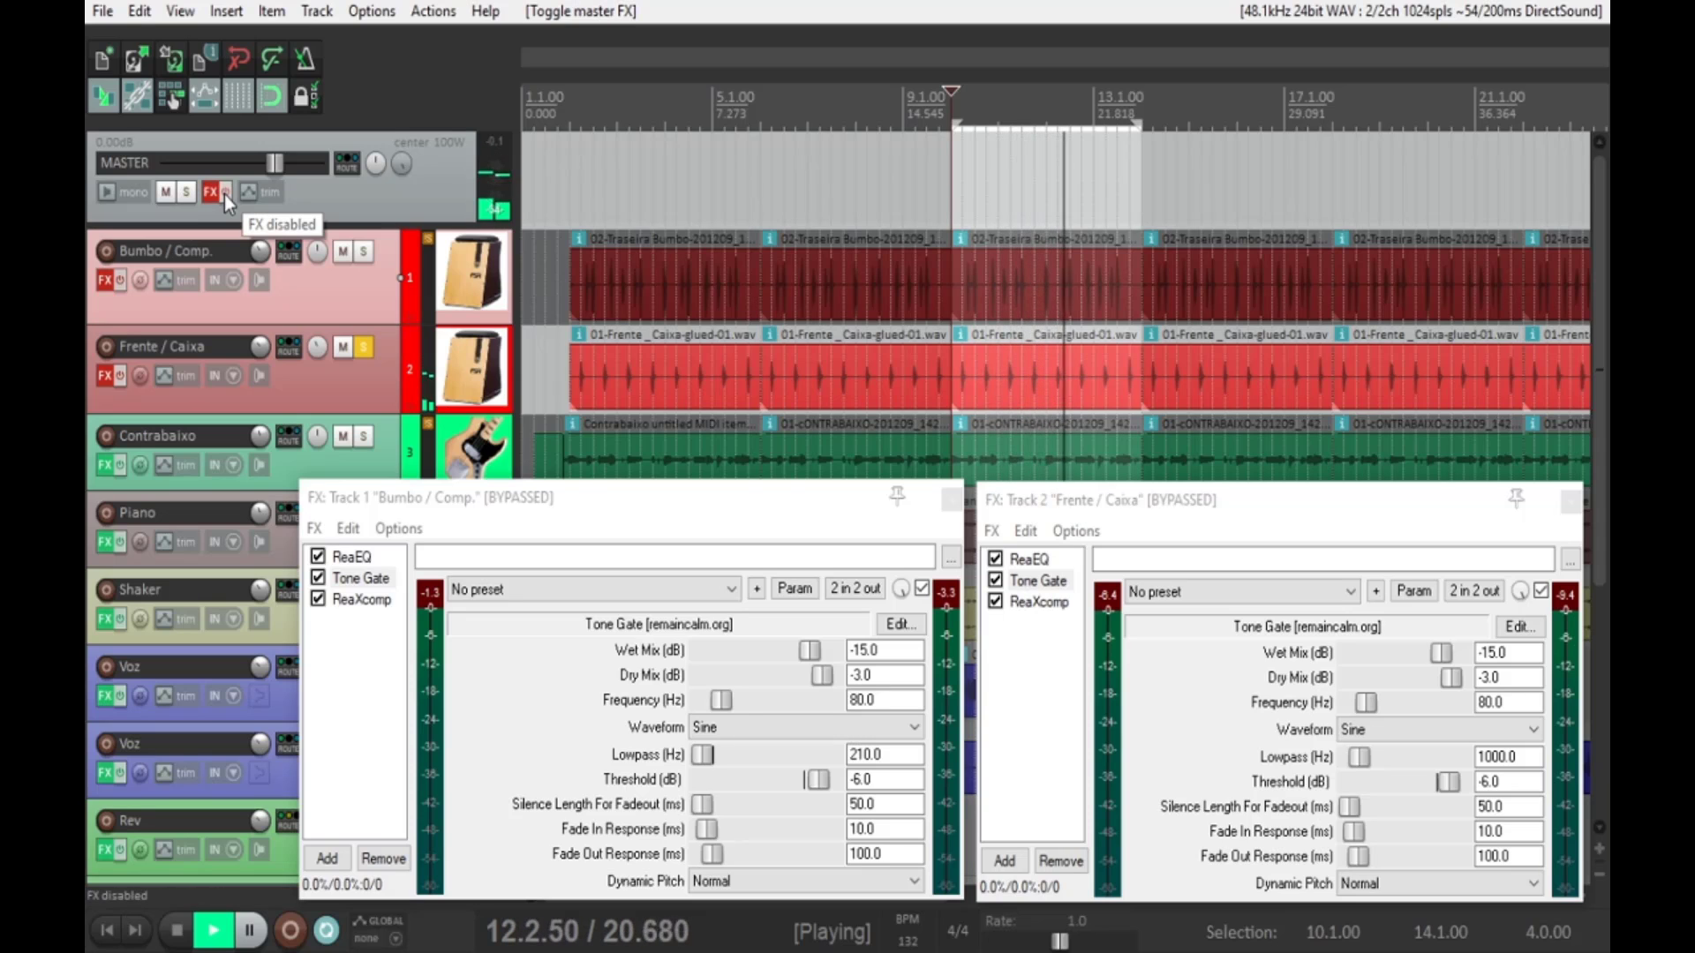
left_click(224, 194)
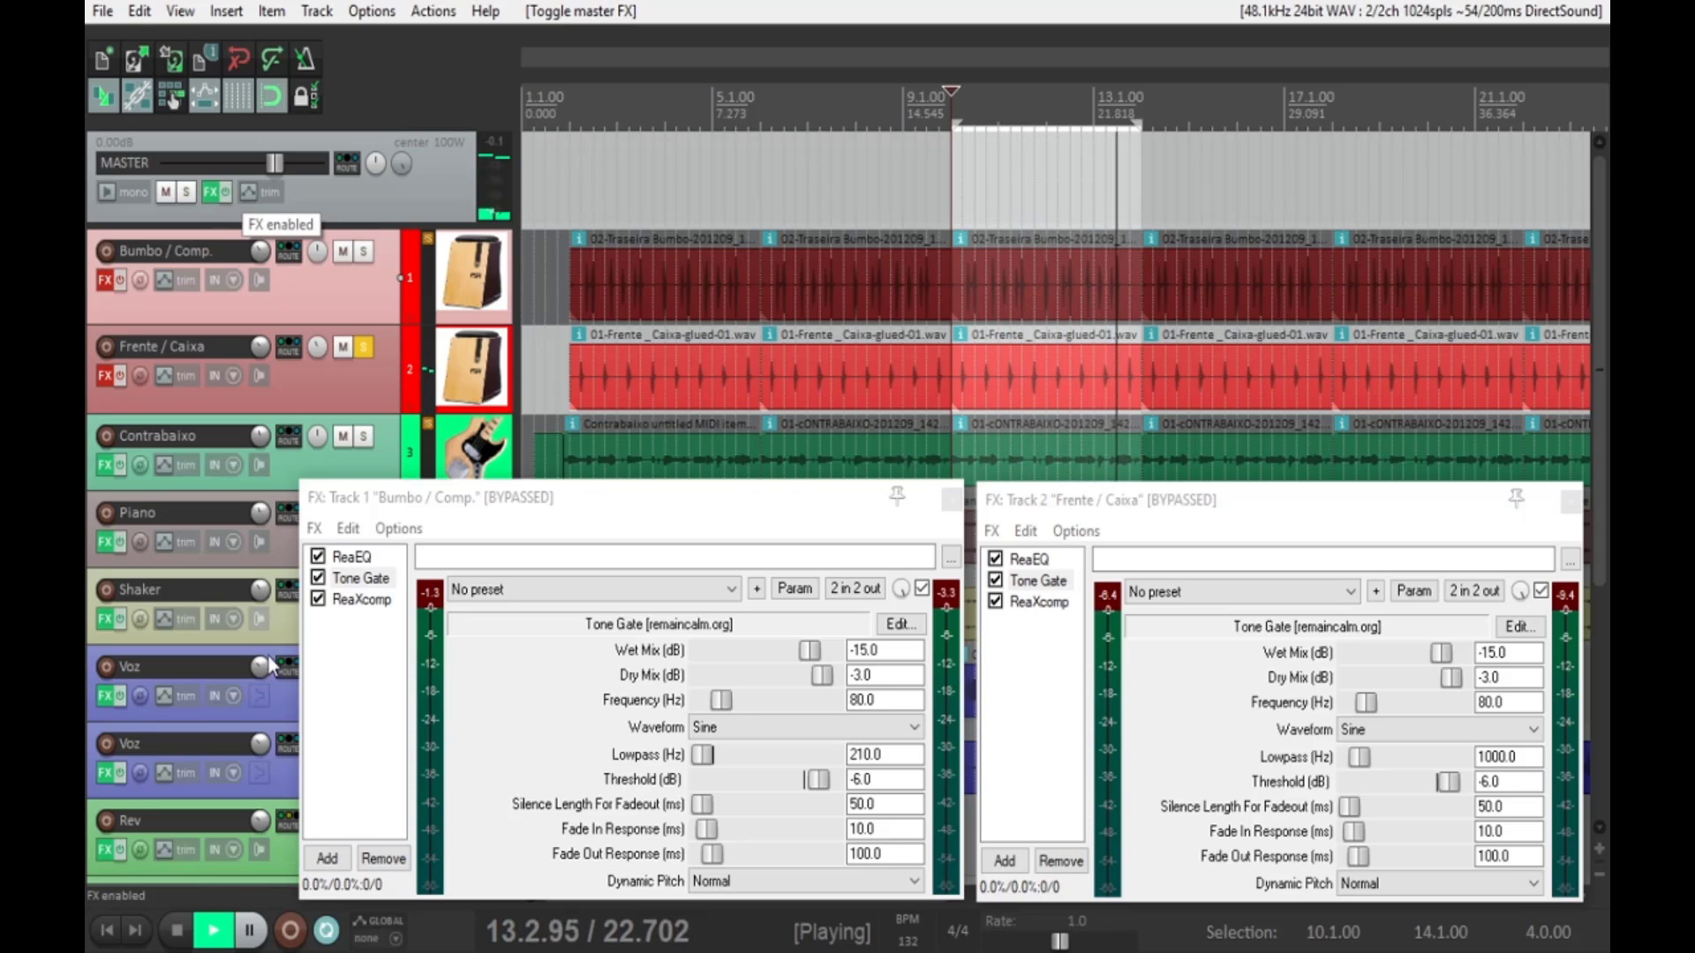
left_click(250, 929)
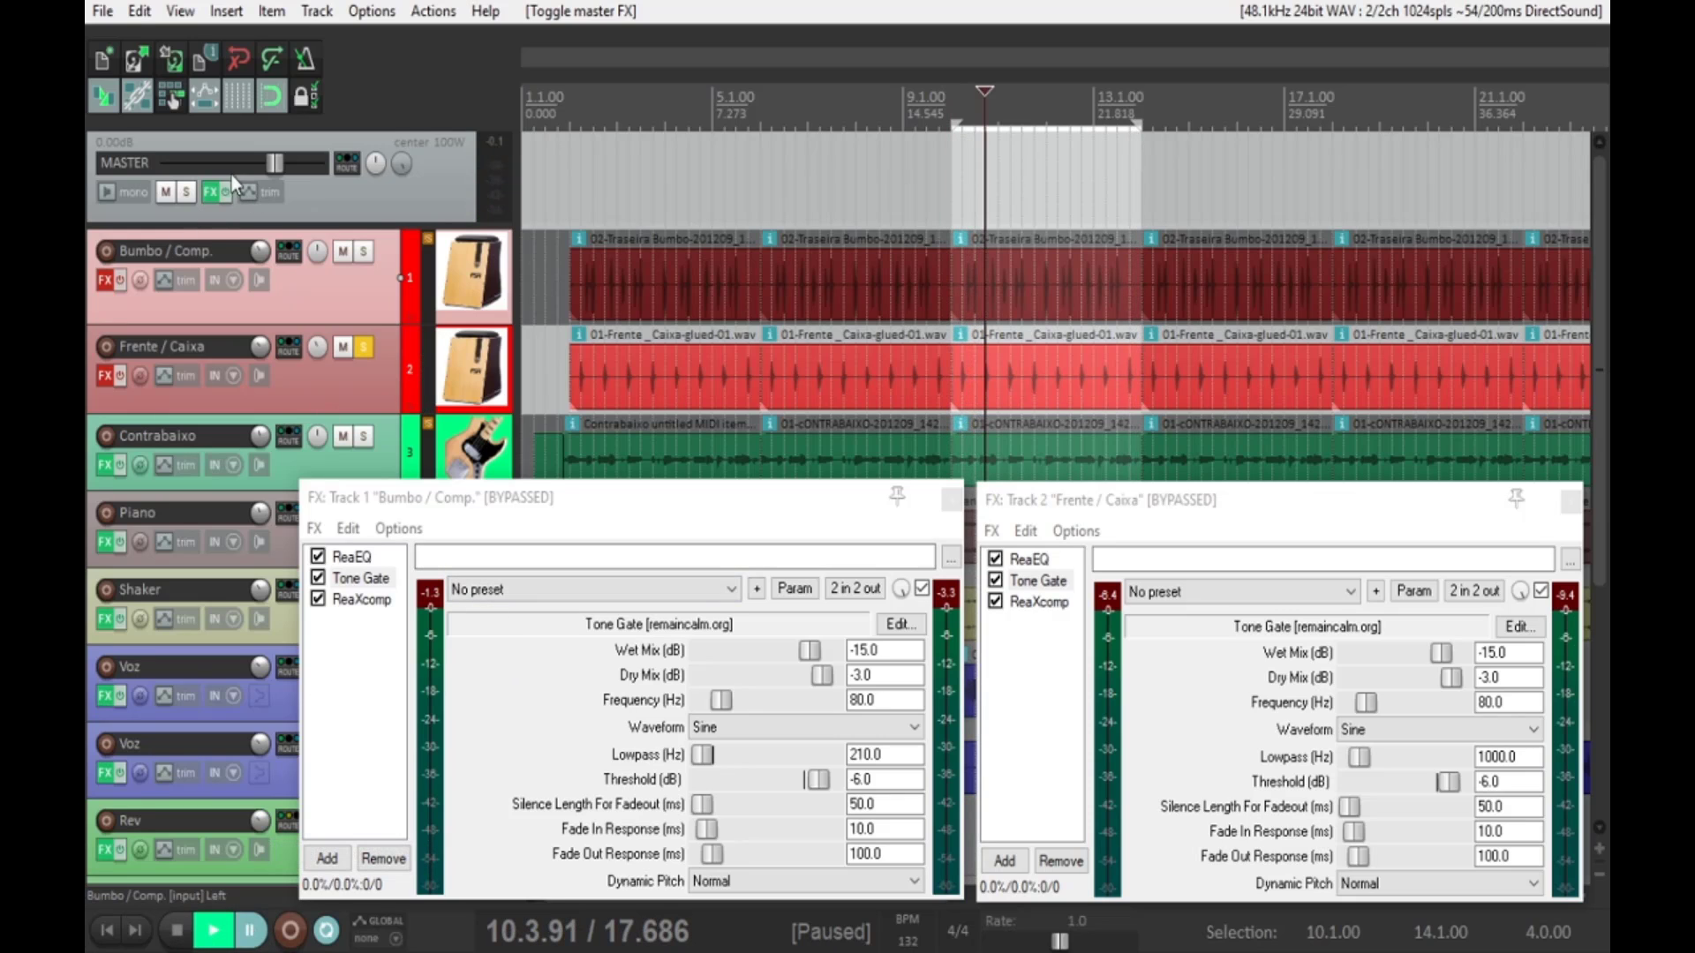
left_click(387, 219)
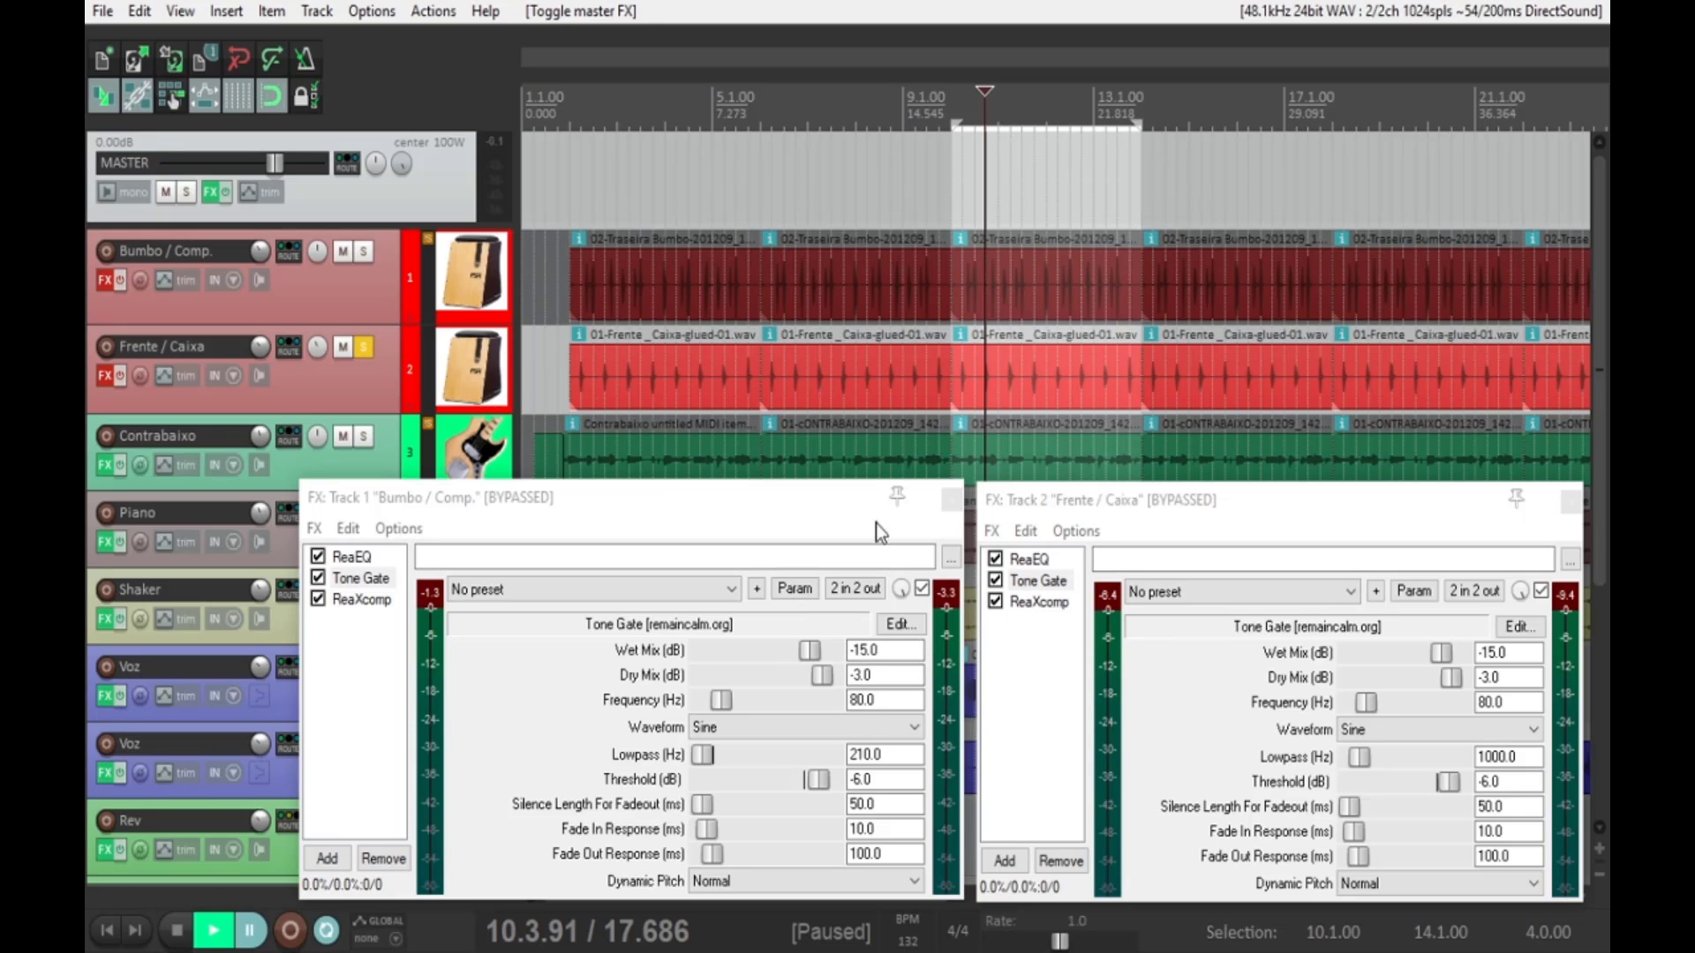
left_click(773, 513)
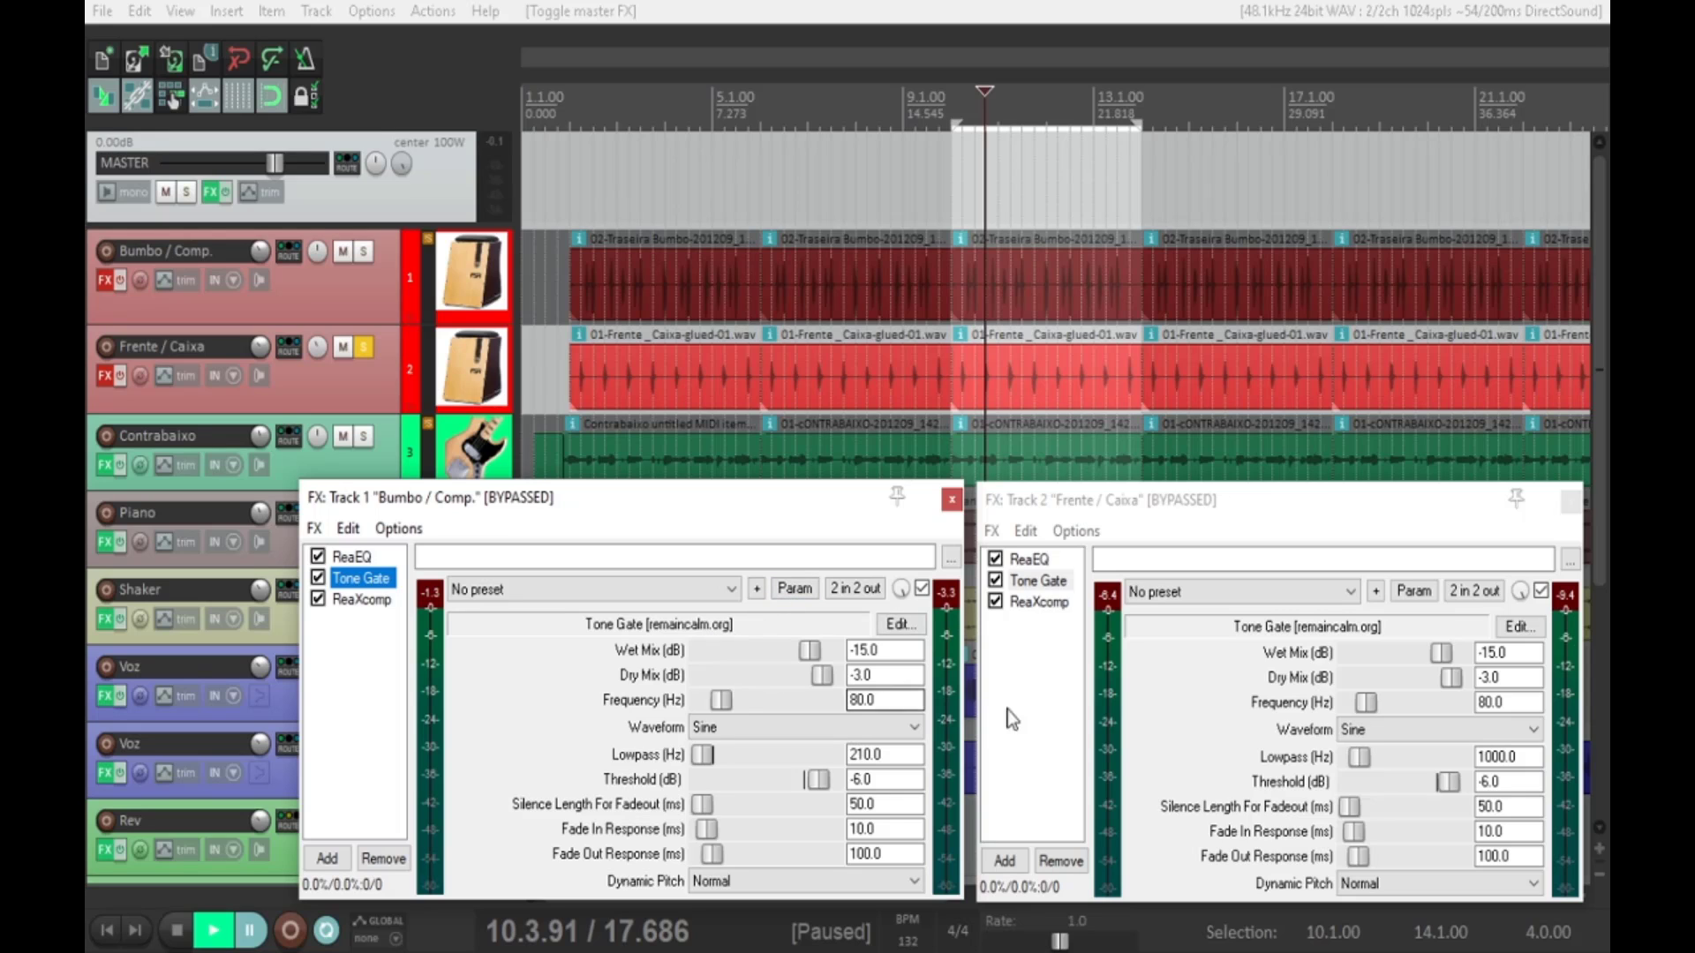
- Switch the solo from Frente / Caixa back to Bumbo / Comp. and re-enable the Bumbo / Comp. effect chain
left_click(368, 253)
left_click(367, 352)
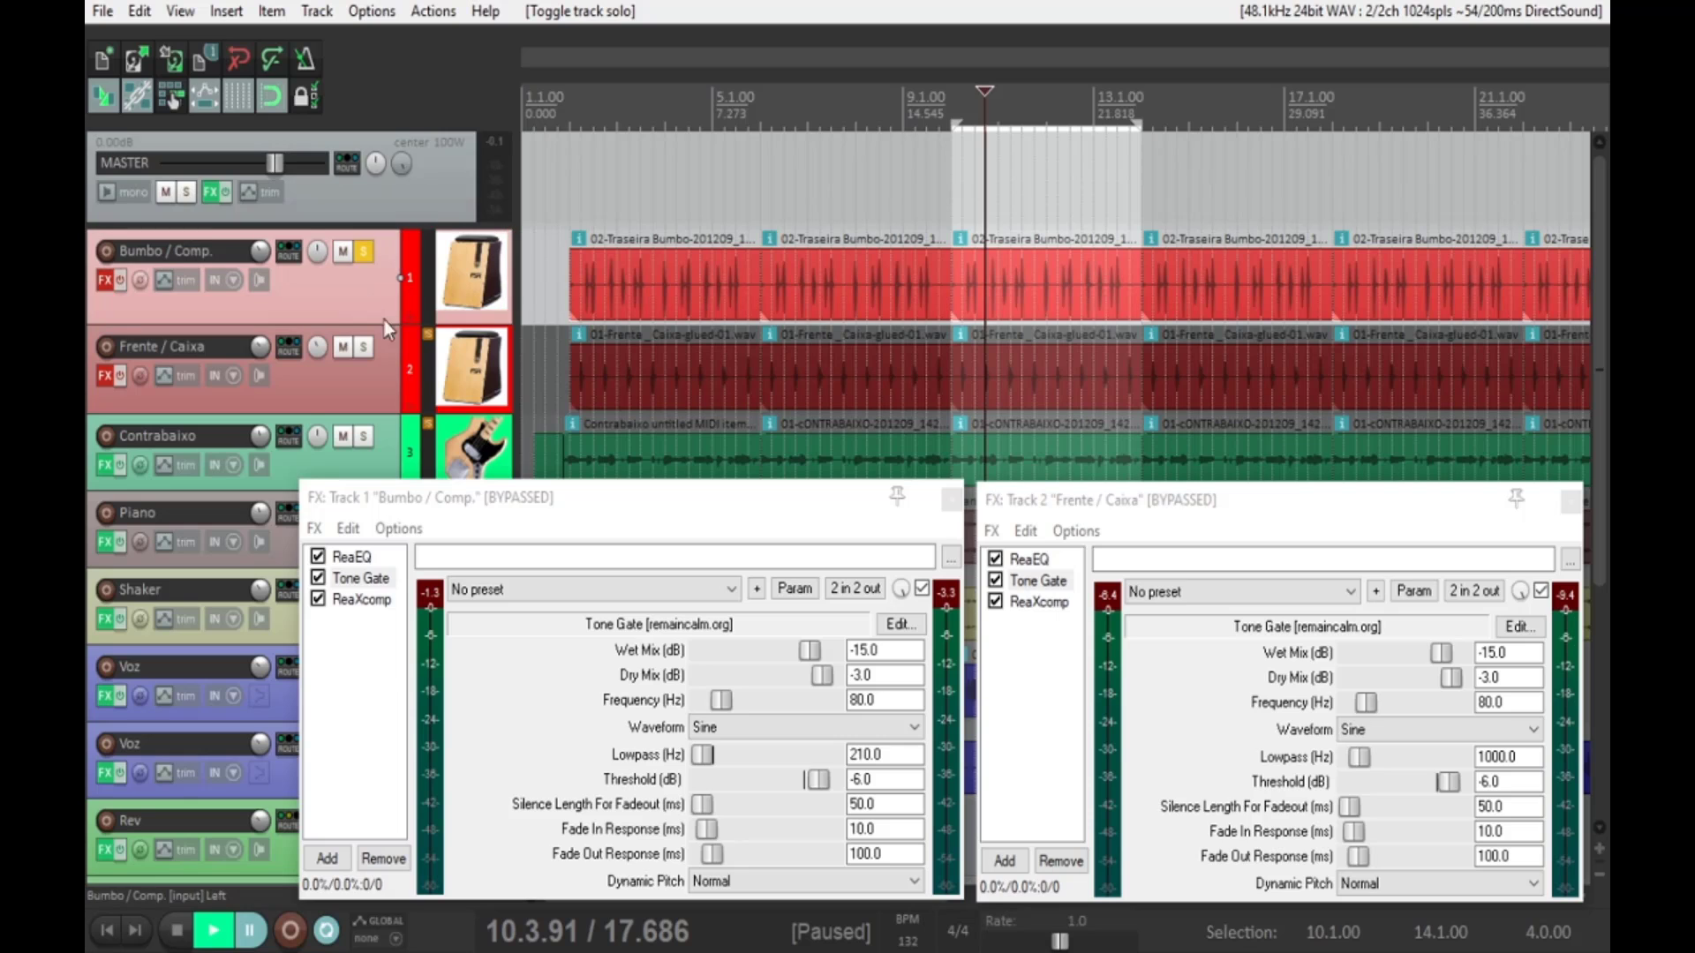
left_click(122, 280)
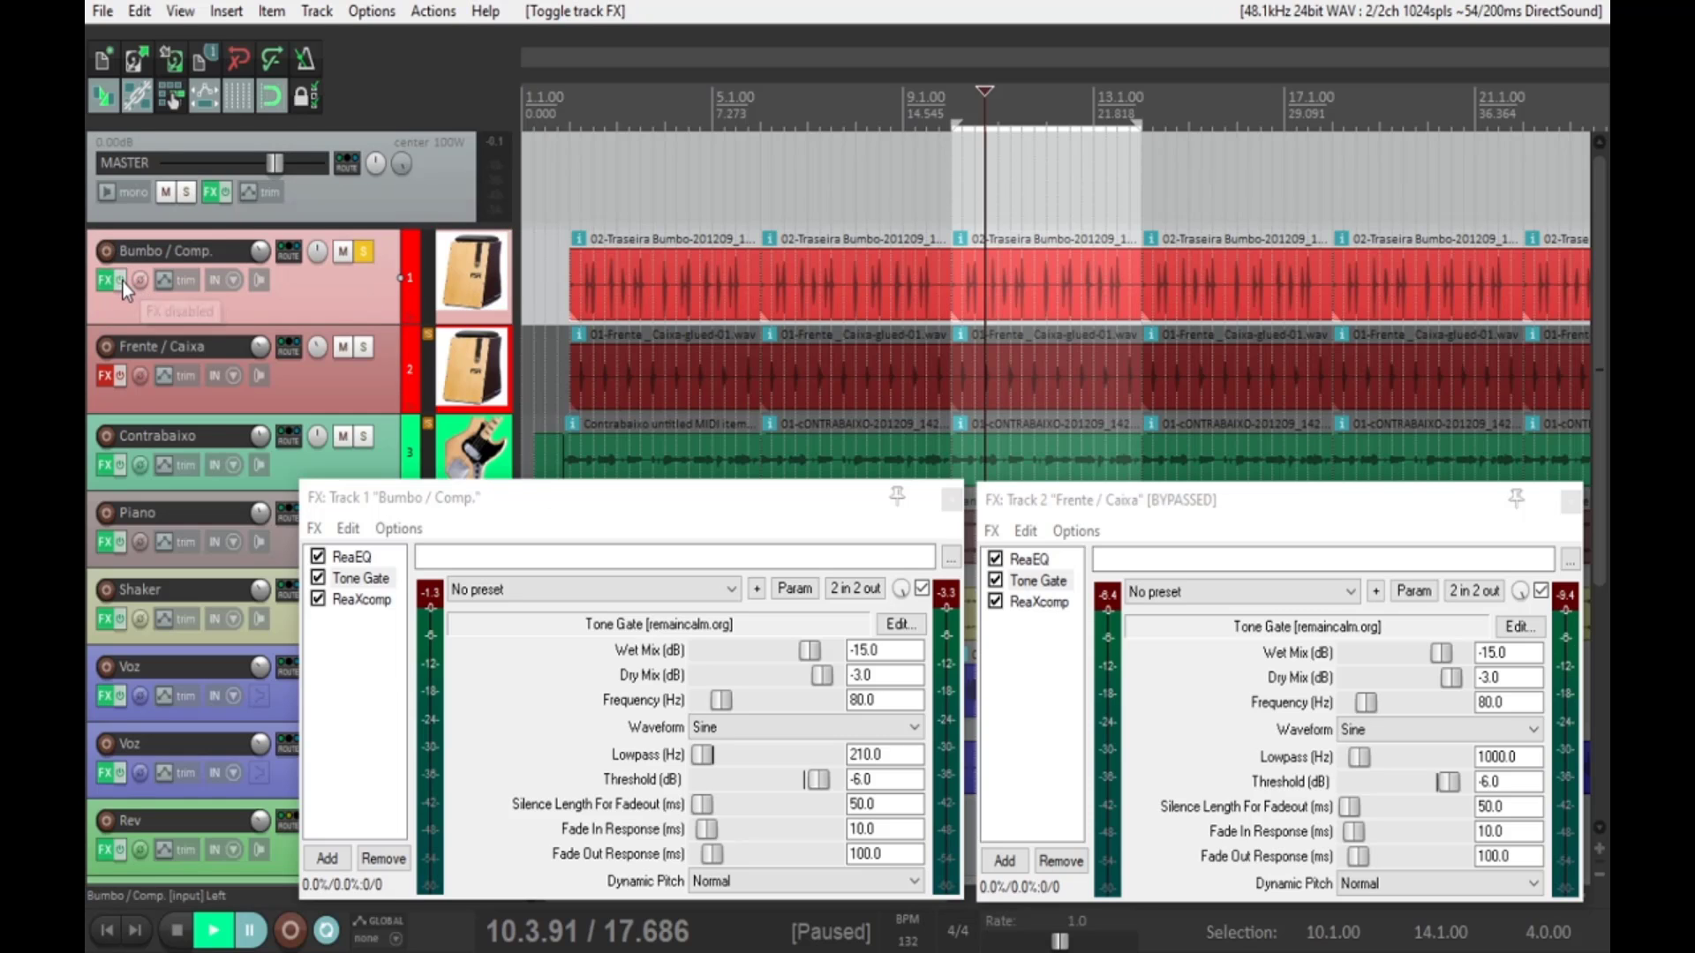
- Examine the ReaEQ curves of the Bumbo / Comp. and Frente / Caixa tracks side by side
left_click(353, 558)
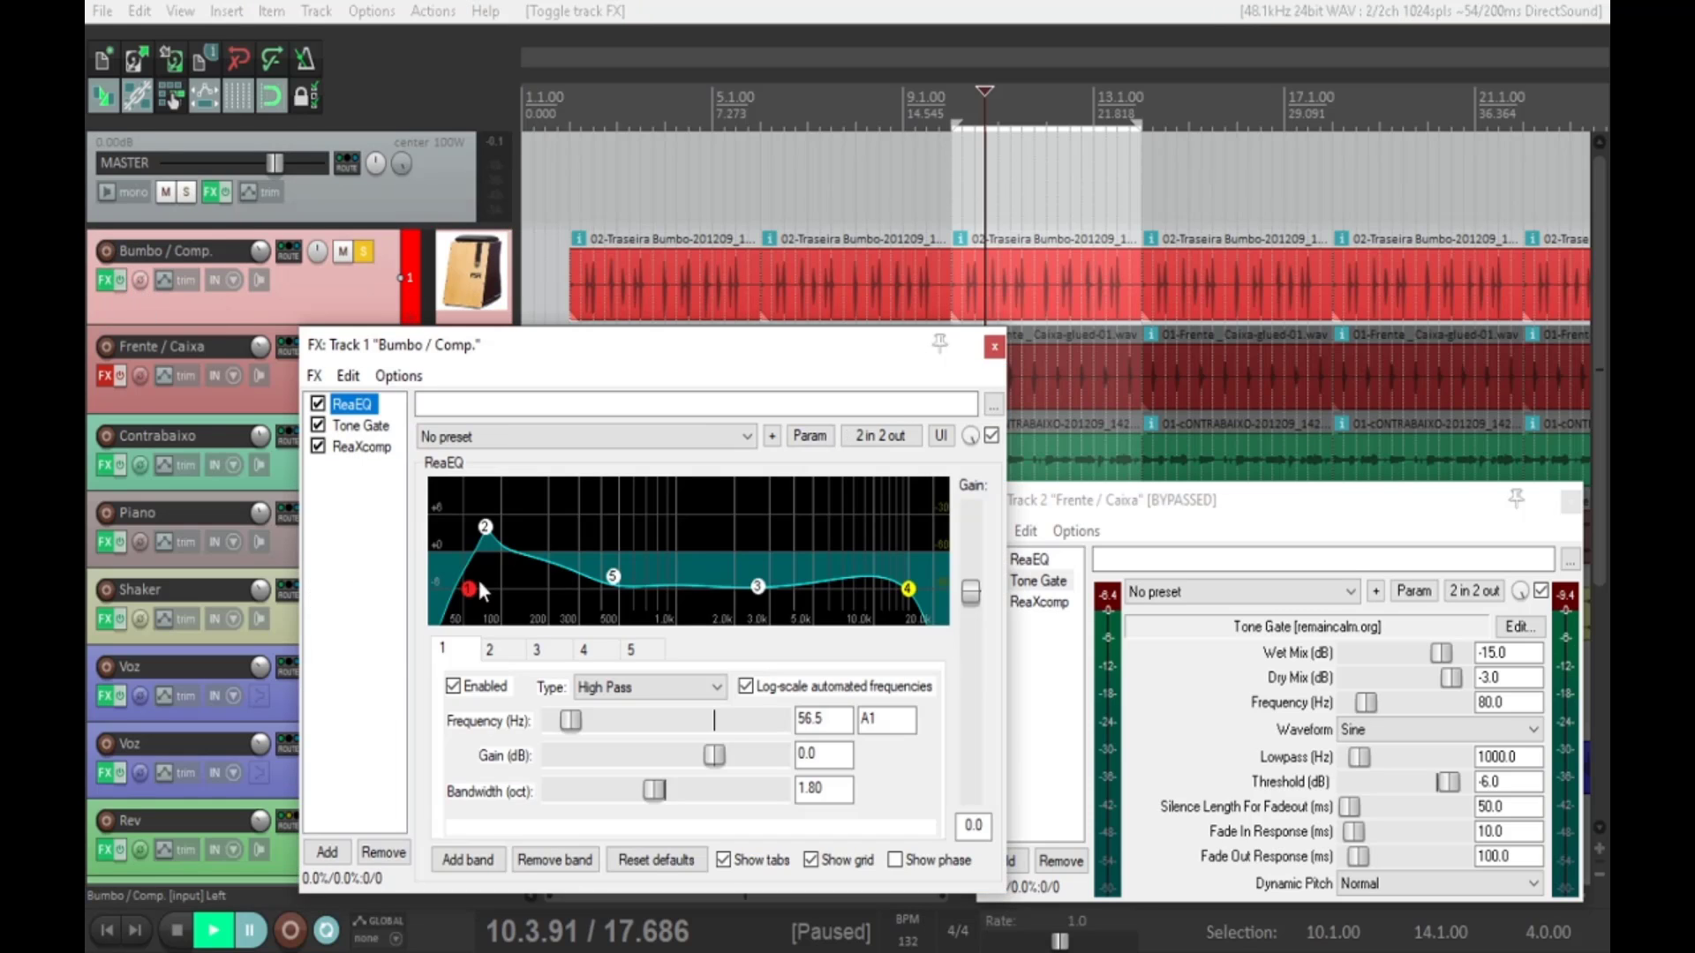
left_click(1026, 561)
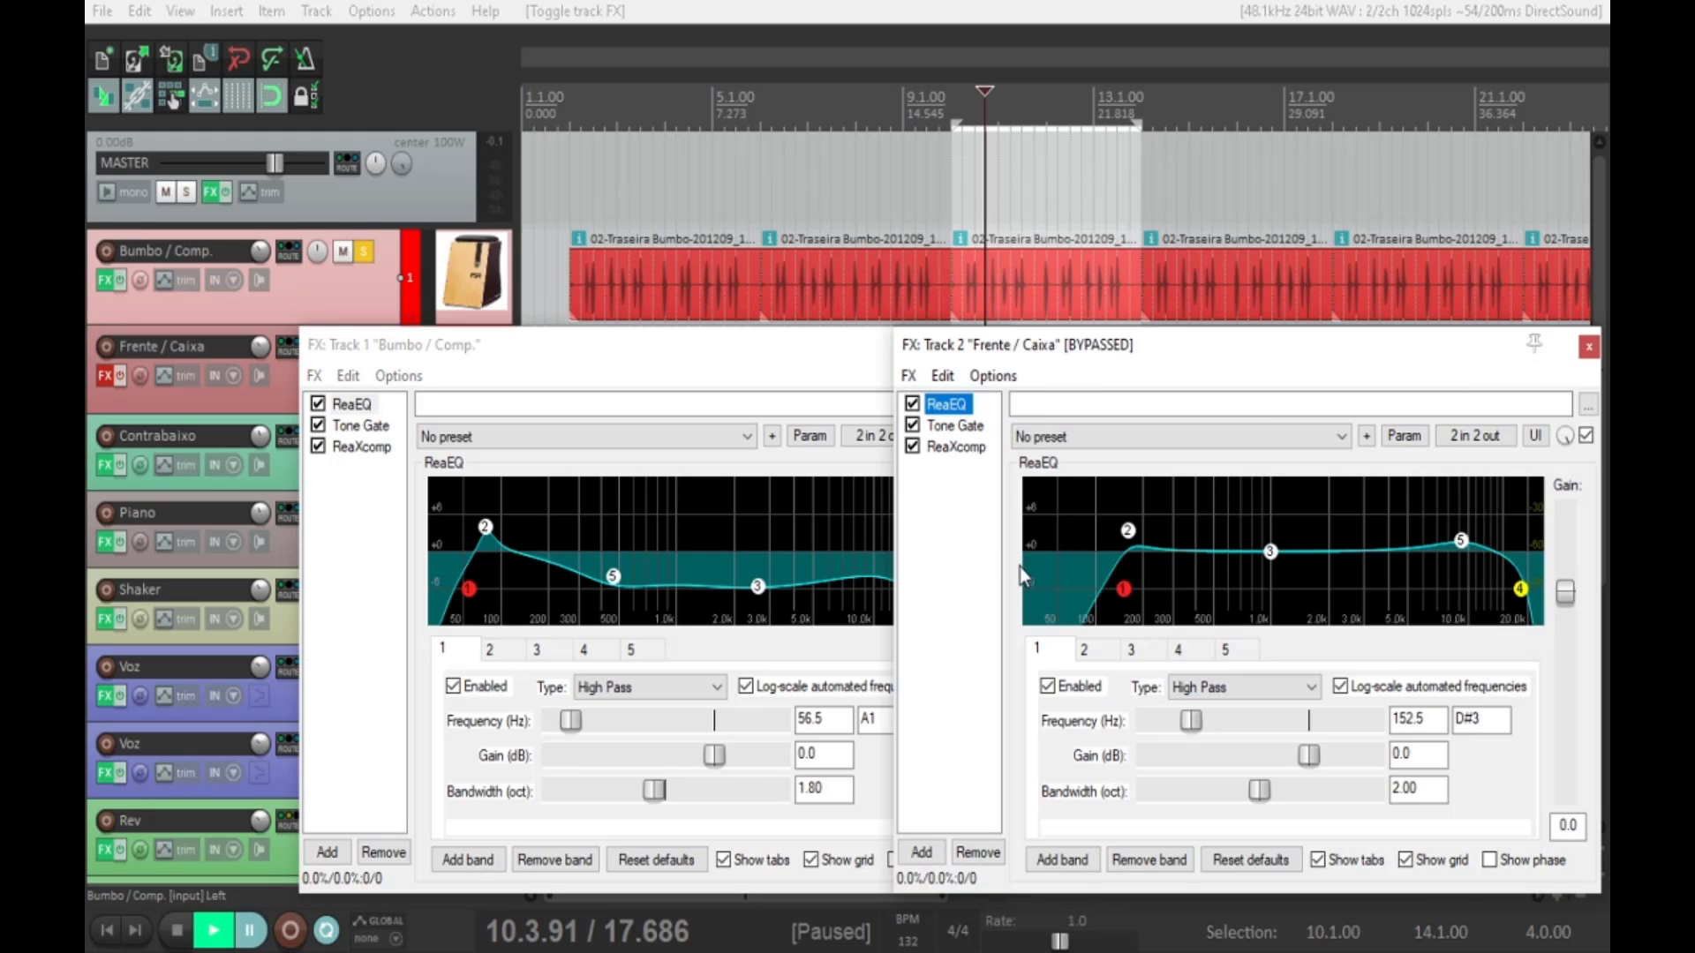
left_click(706, 371)
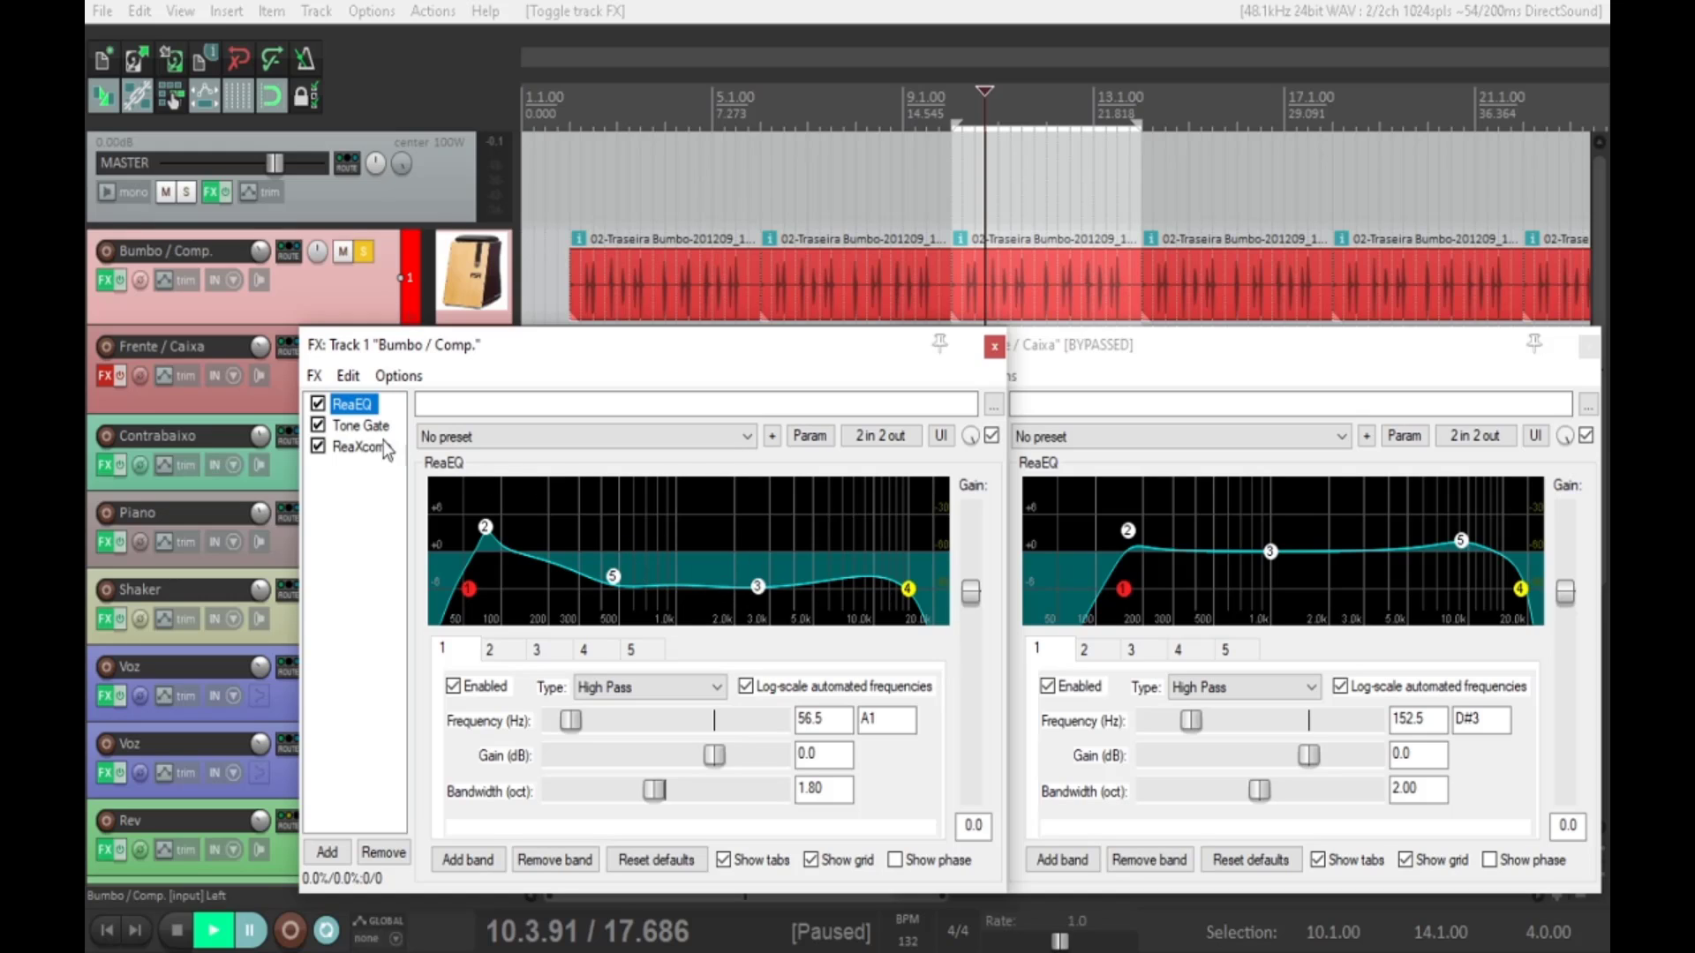
- Review the Tone Gate and ReaXcomp settings of Bumbo / Comp., followed by those of Frente / Caixa
left_click(358, 426)
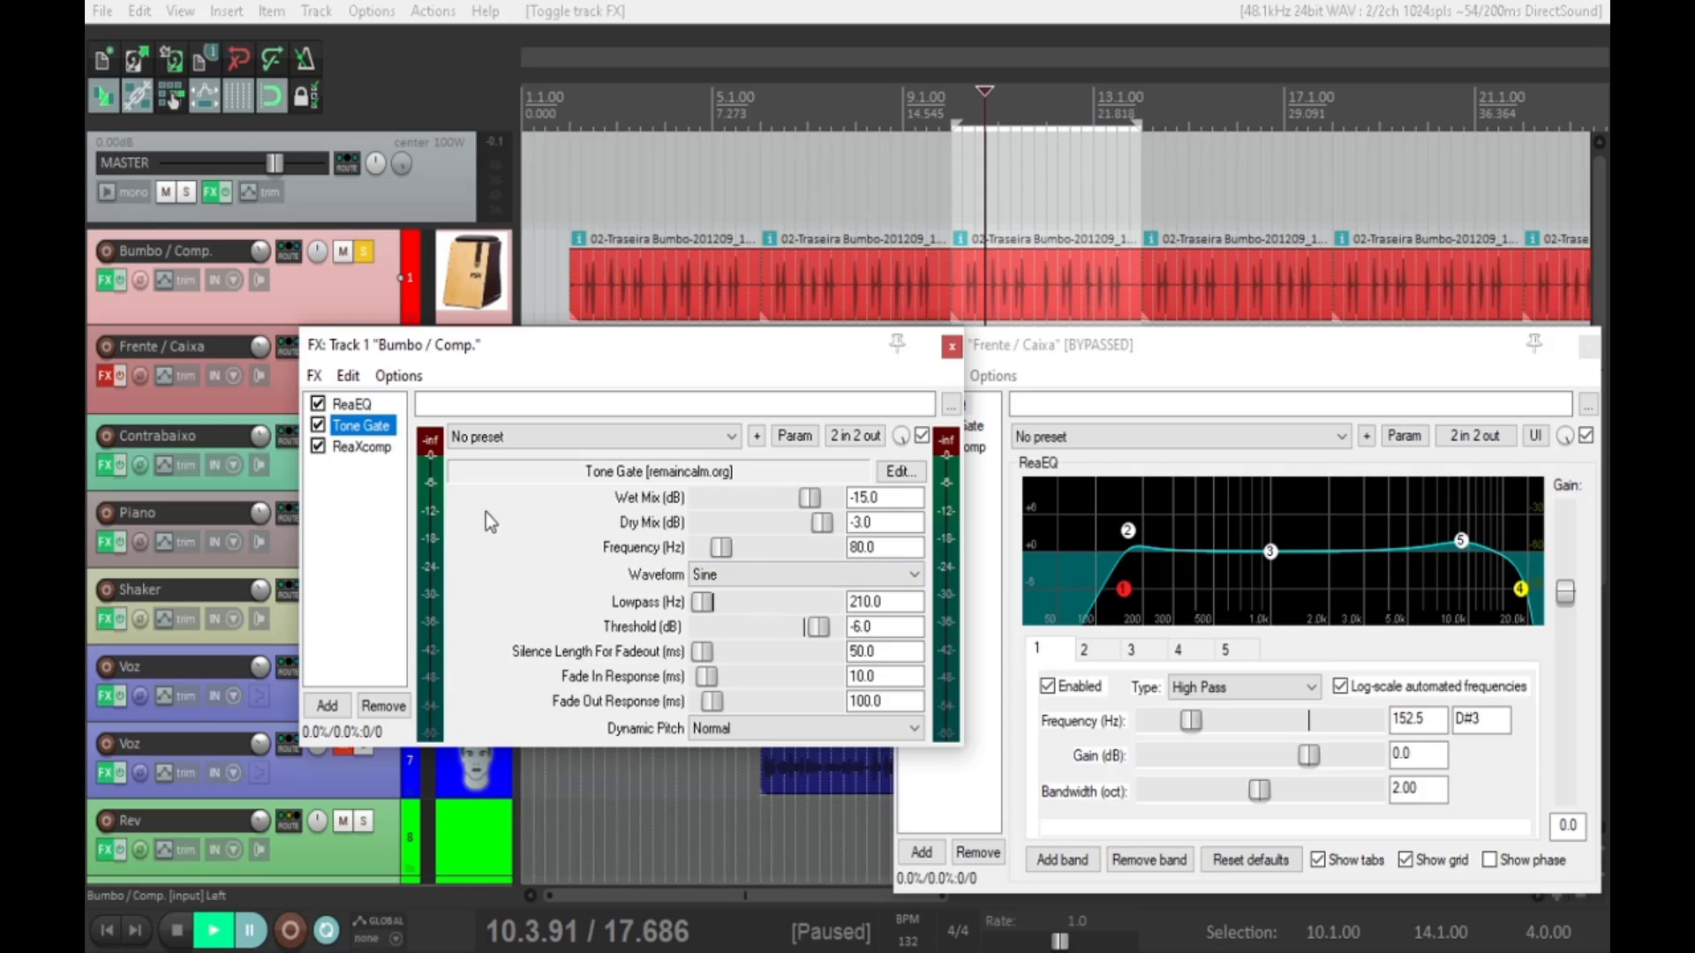
left_click(357, 452)
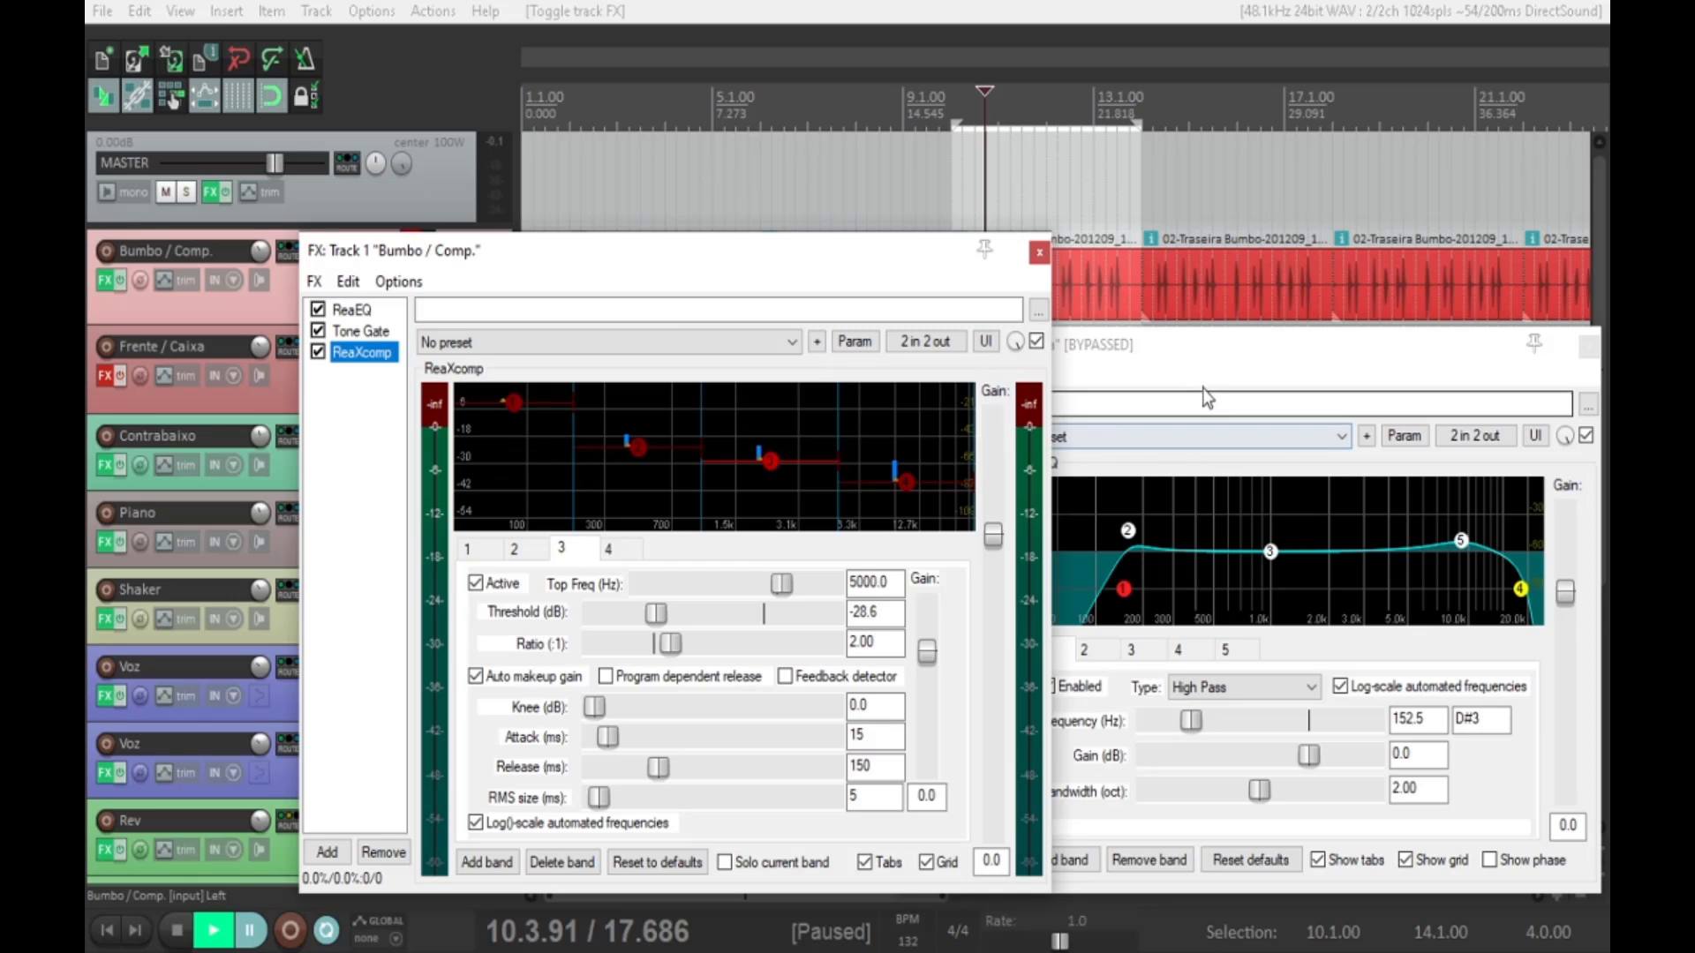
left_click(1179, 362)
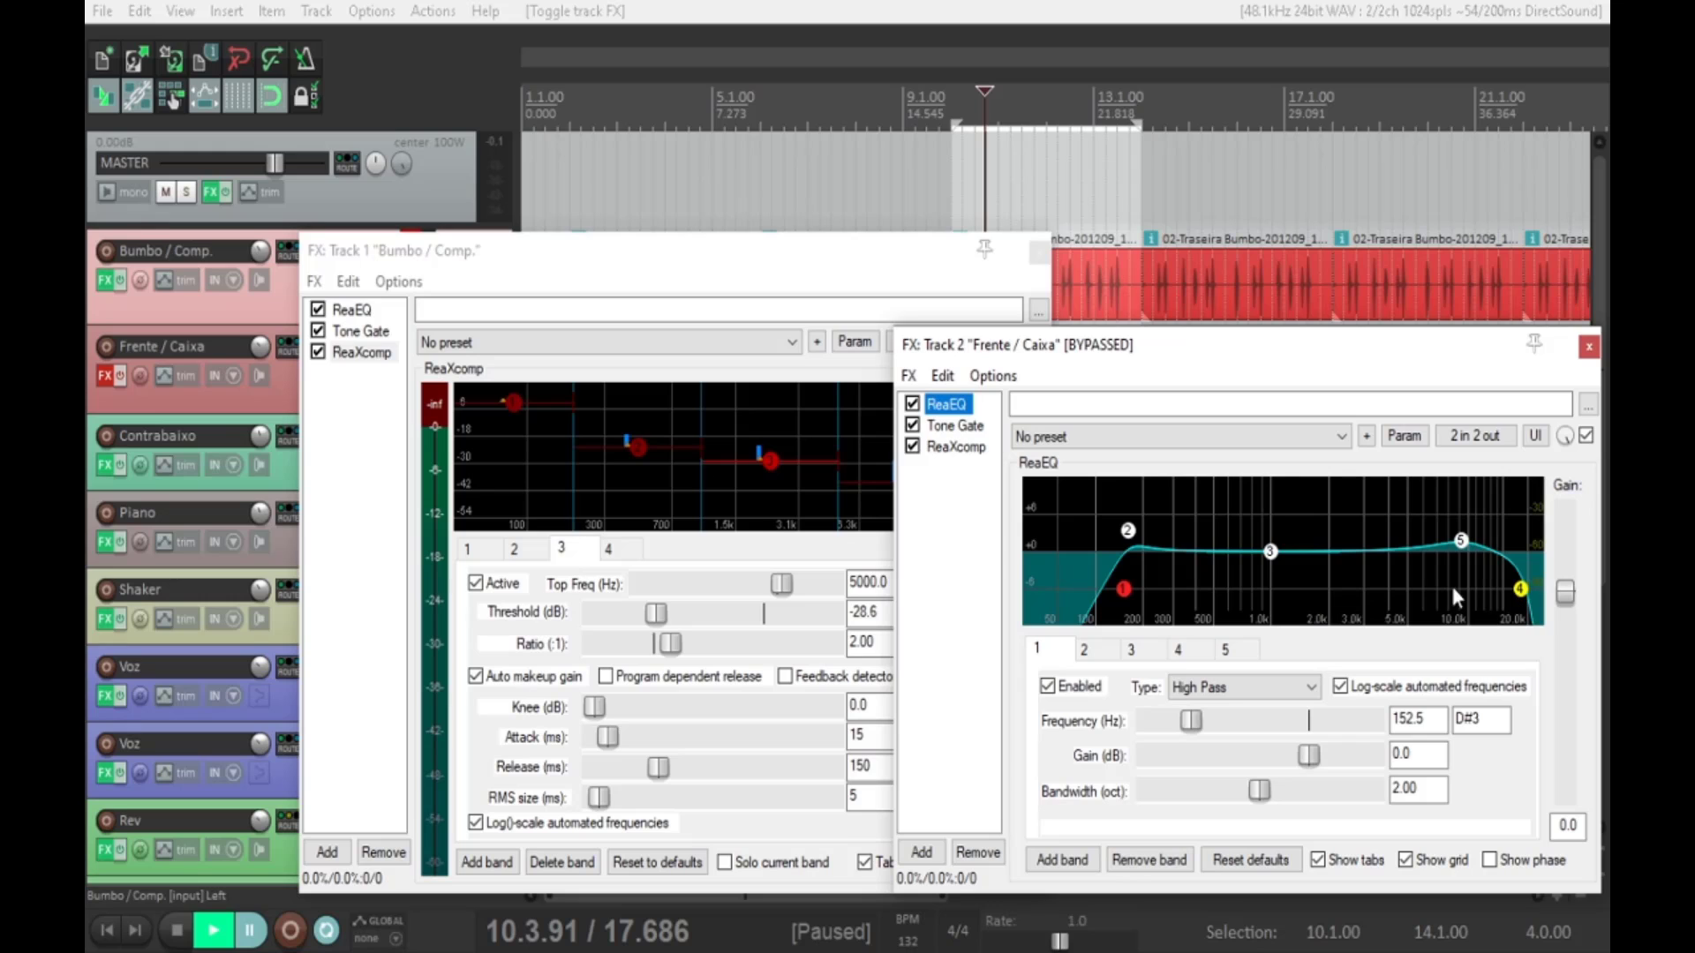
left_click(948, 426)
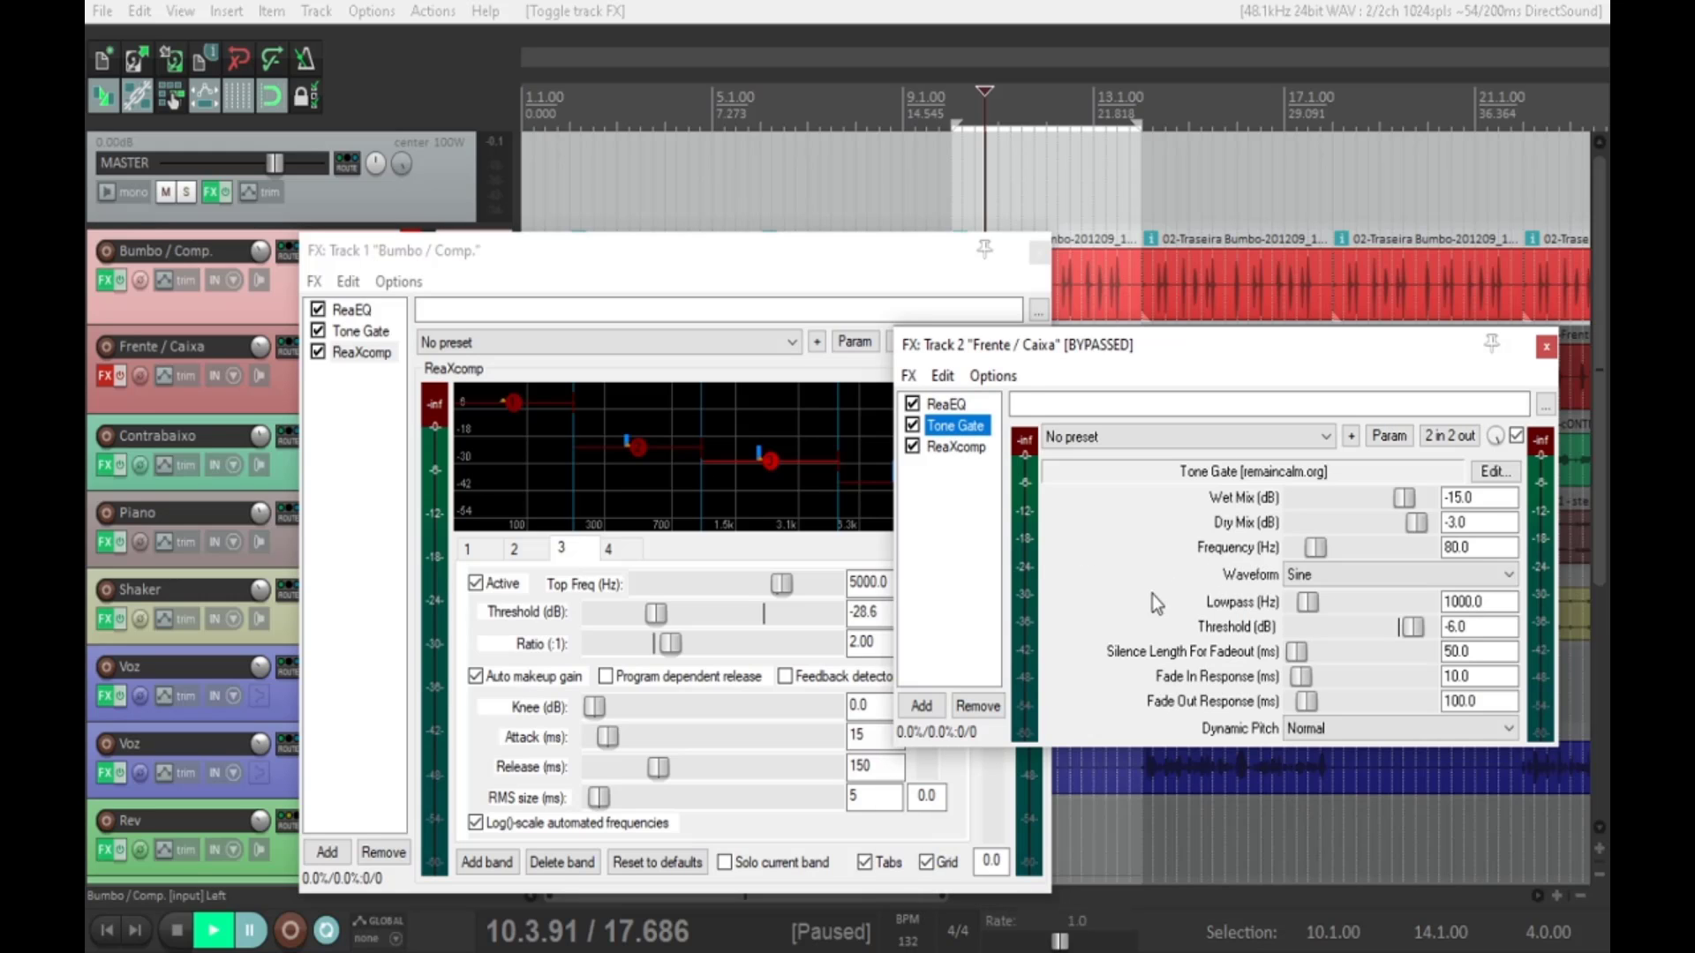
left_click(945, 447)
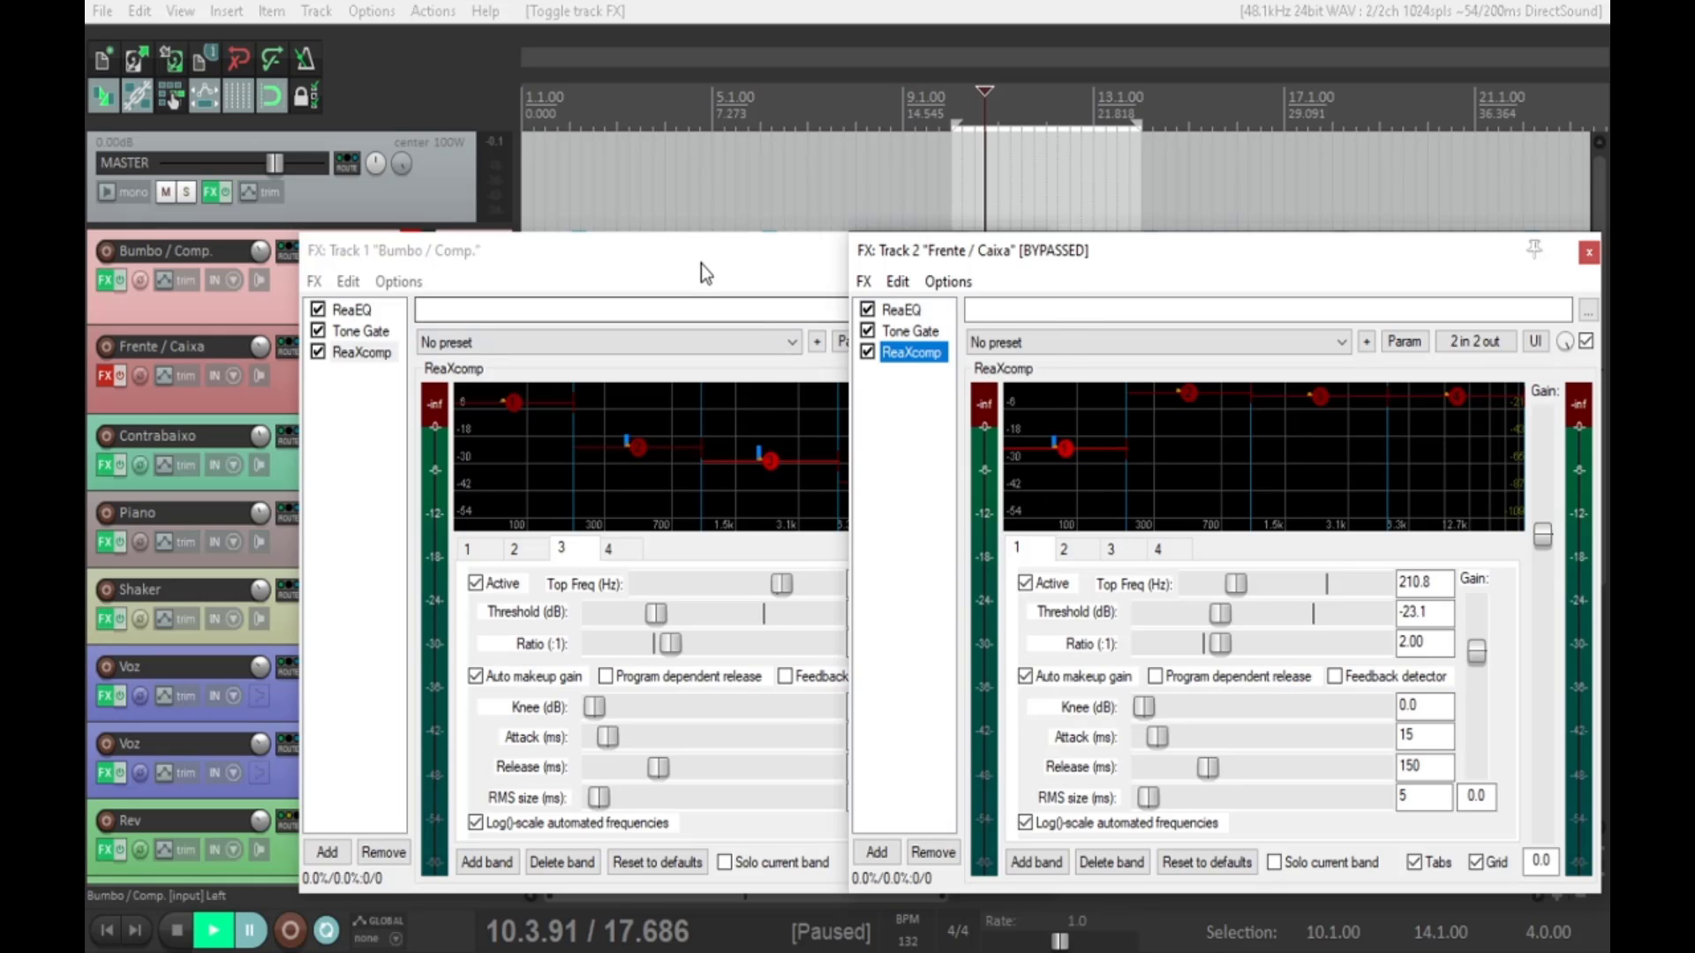
- Show the Bumbo / Comp. Tone Gate and move its effects window below the first three tracks
left_click(712, 292)
left_click(360, 331)
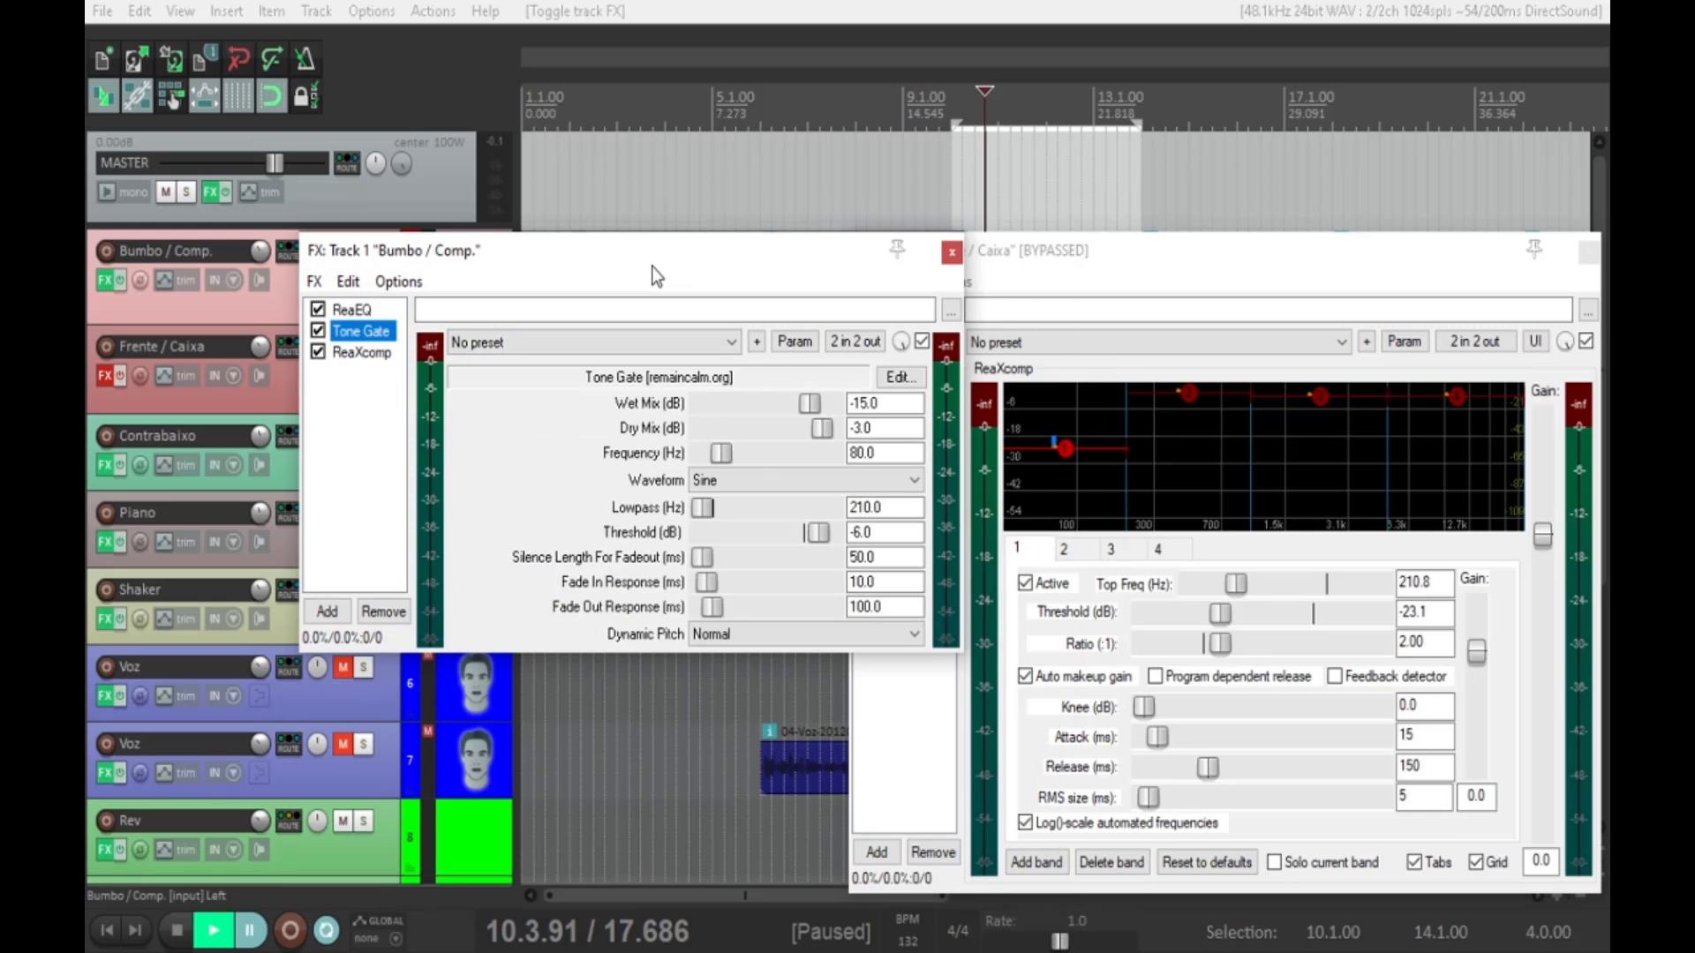
left_click_drag(651, 266, 531, 509)
left_click(228, 581)
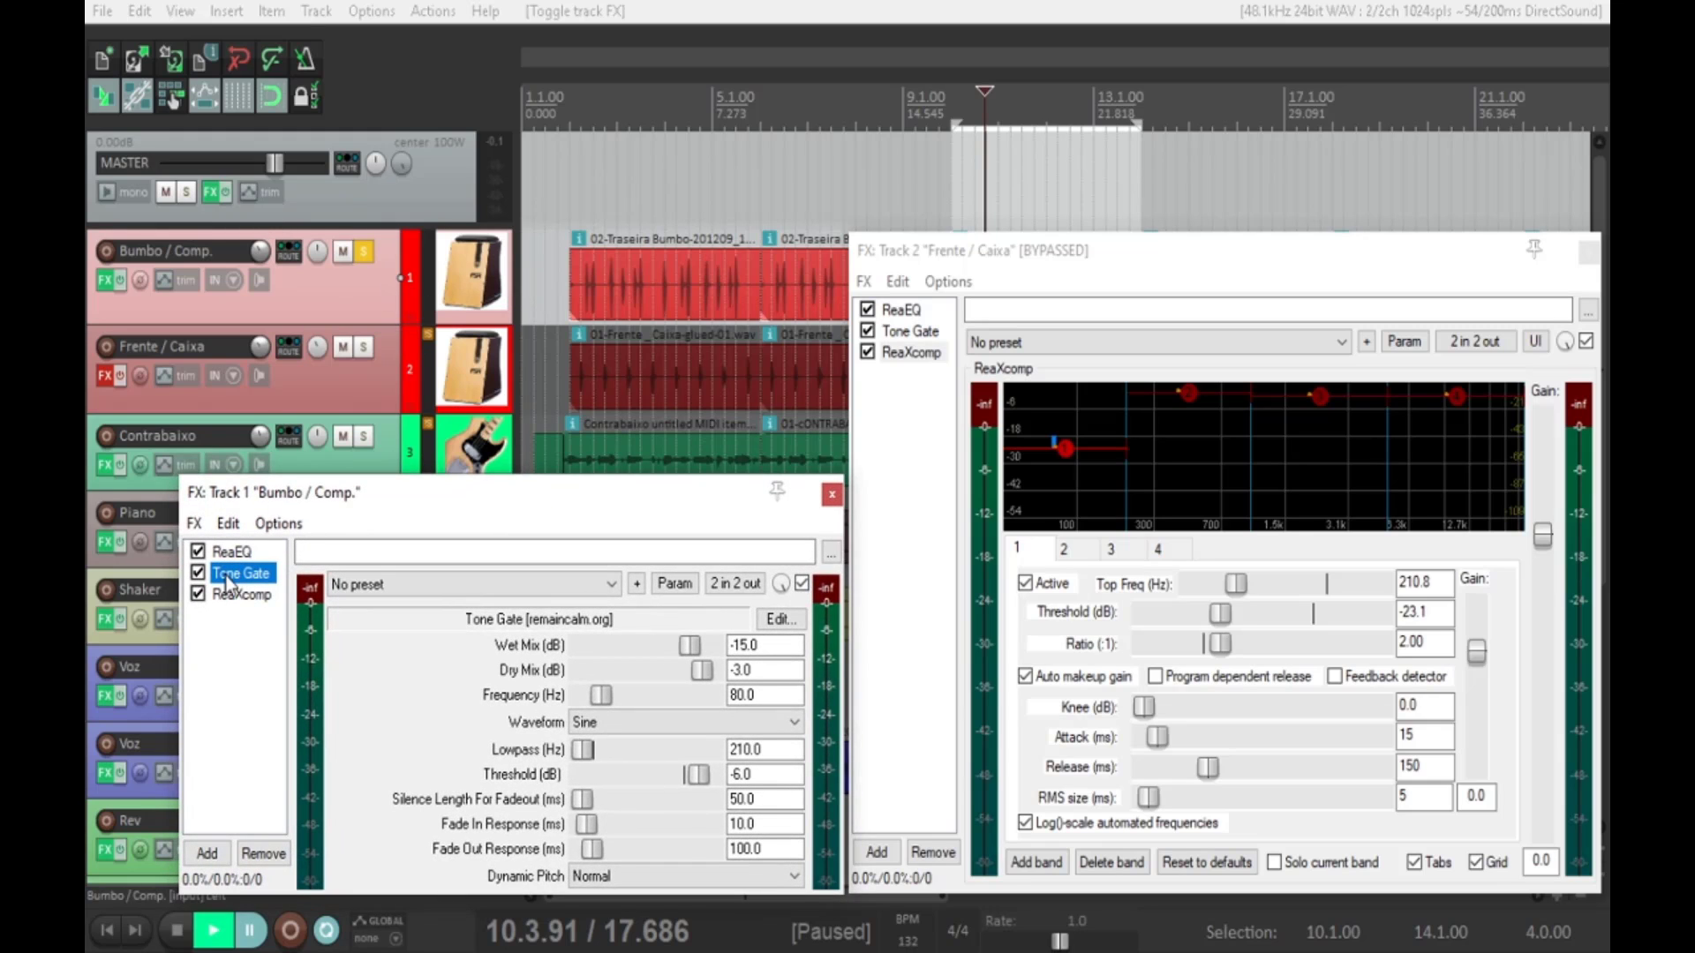
- Play the soloed Bumbo / Comp. track, compare it with Tone Gate bypassed and enabled, and stop playback
key("space")
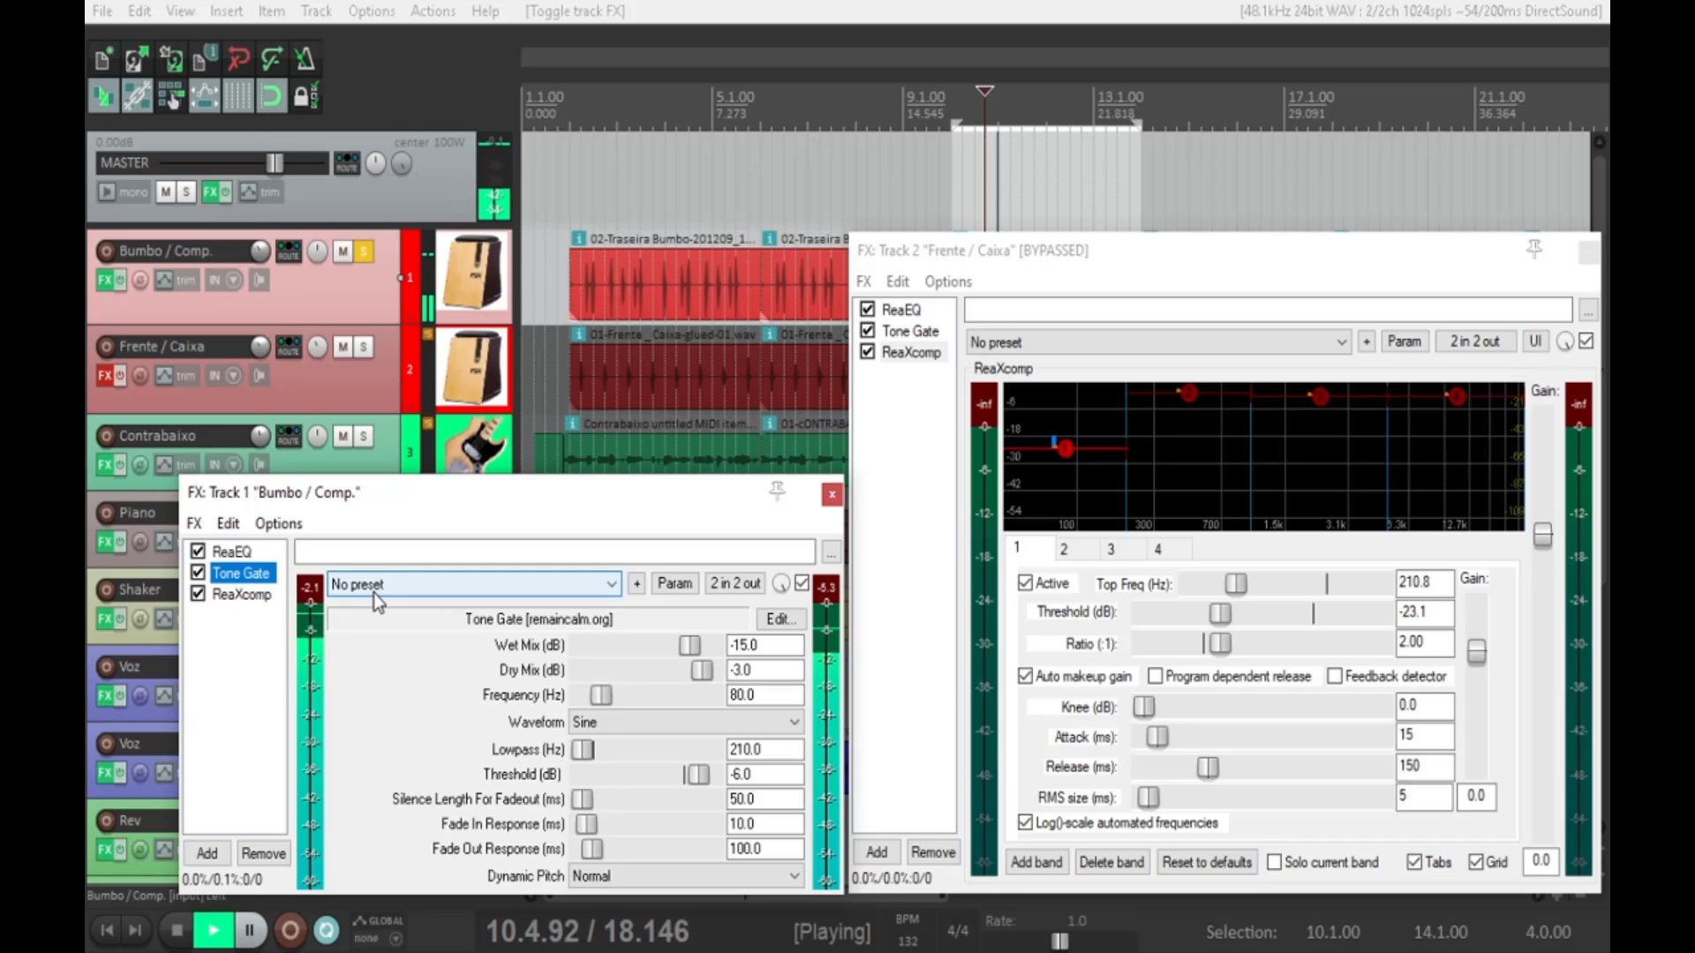
left_click(197, 573)
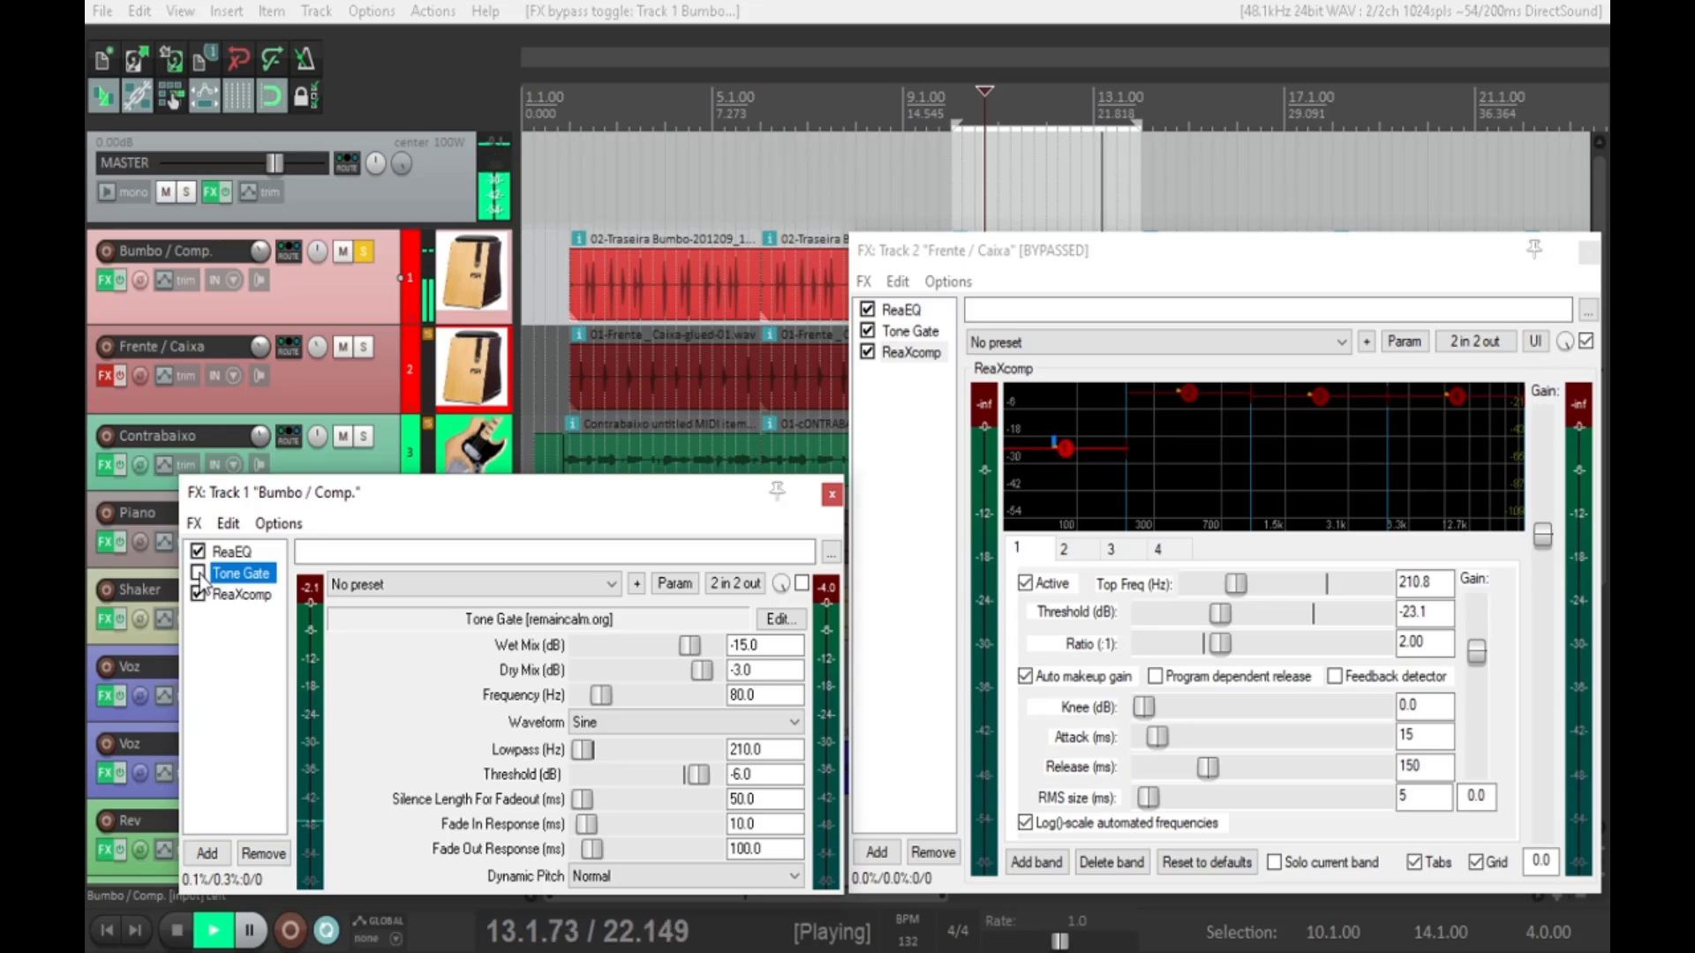
left_click(198, 573)
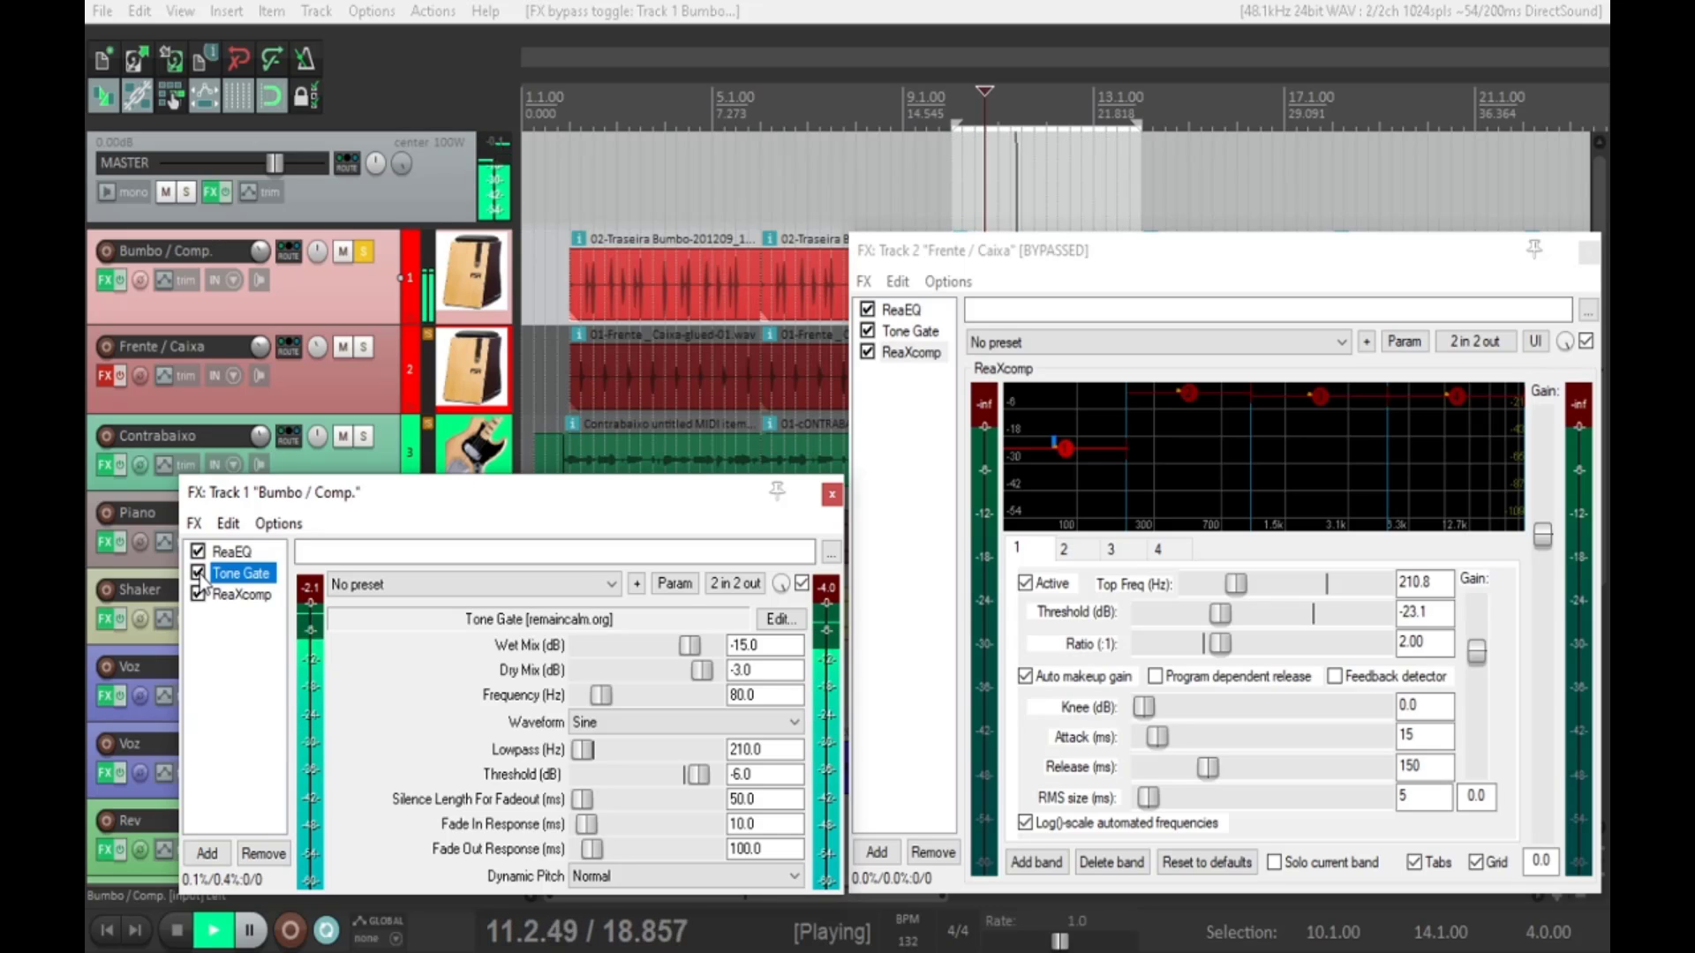
key("space")
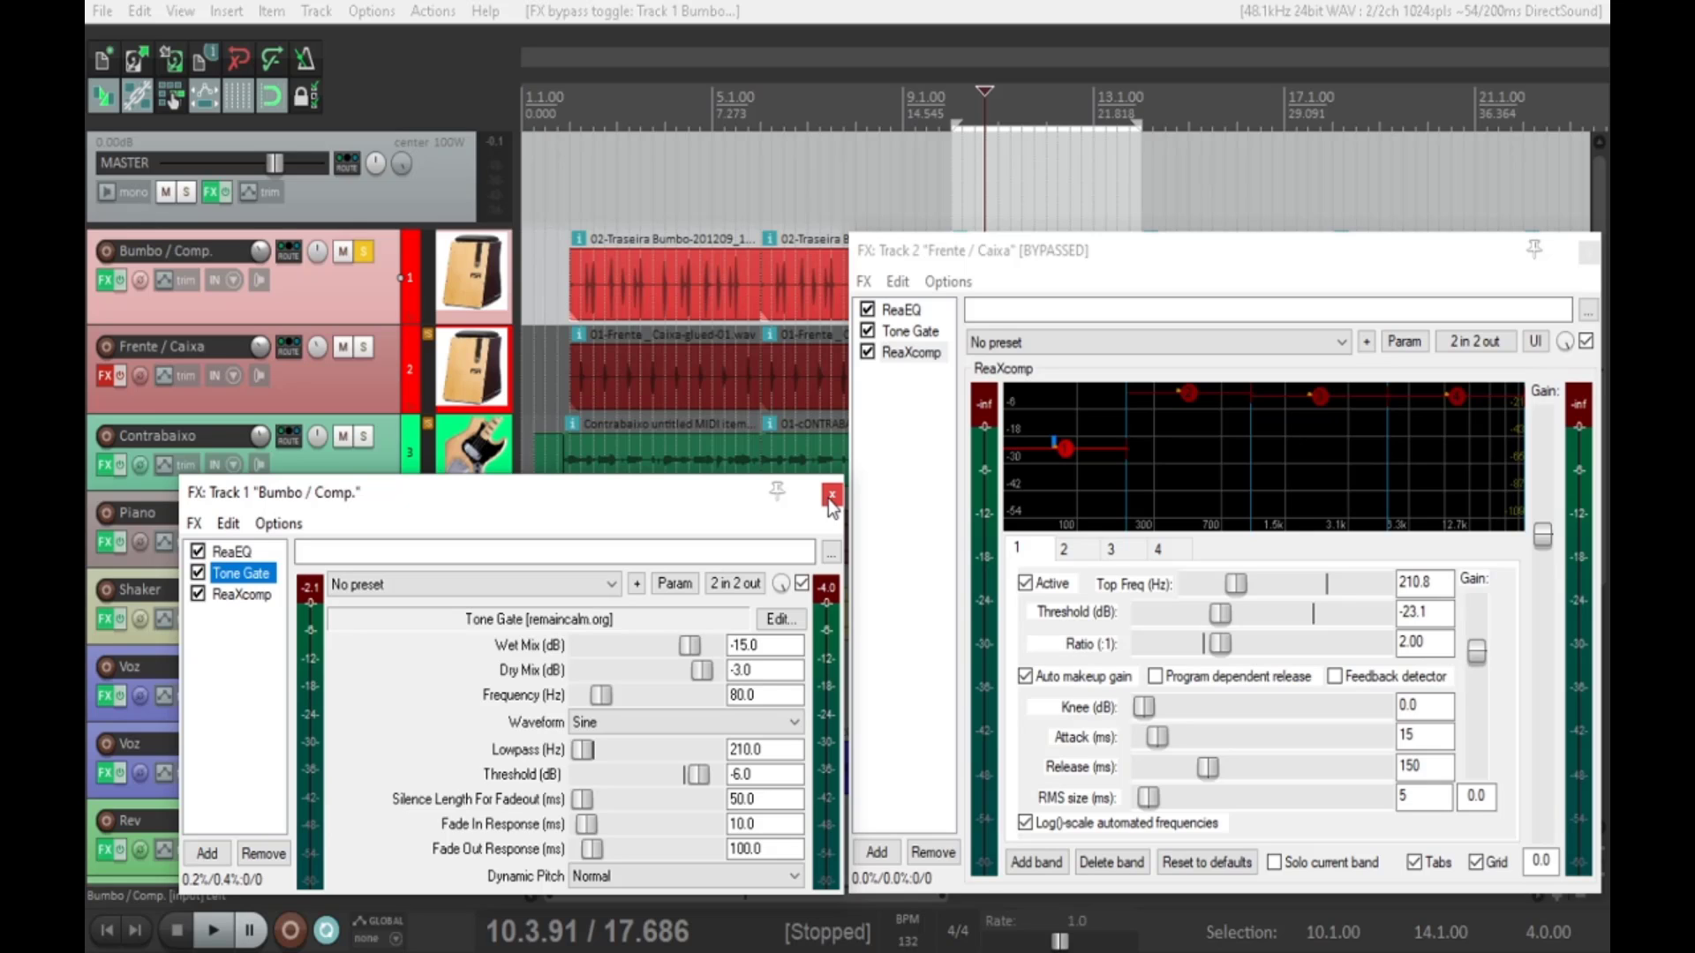
- Show the Frente / Caixa Tone Gate and move its effects window beside the Bumbo / Comp. one, clear of the waveforms
left_click(896, 334)
left_click_drag(1204, 254, 1174, 500)
- Place the edit cursor at 11.3.00 for a closer look at the Bumbo / Comp. waveform within the time selection
left_click(644, 288)
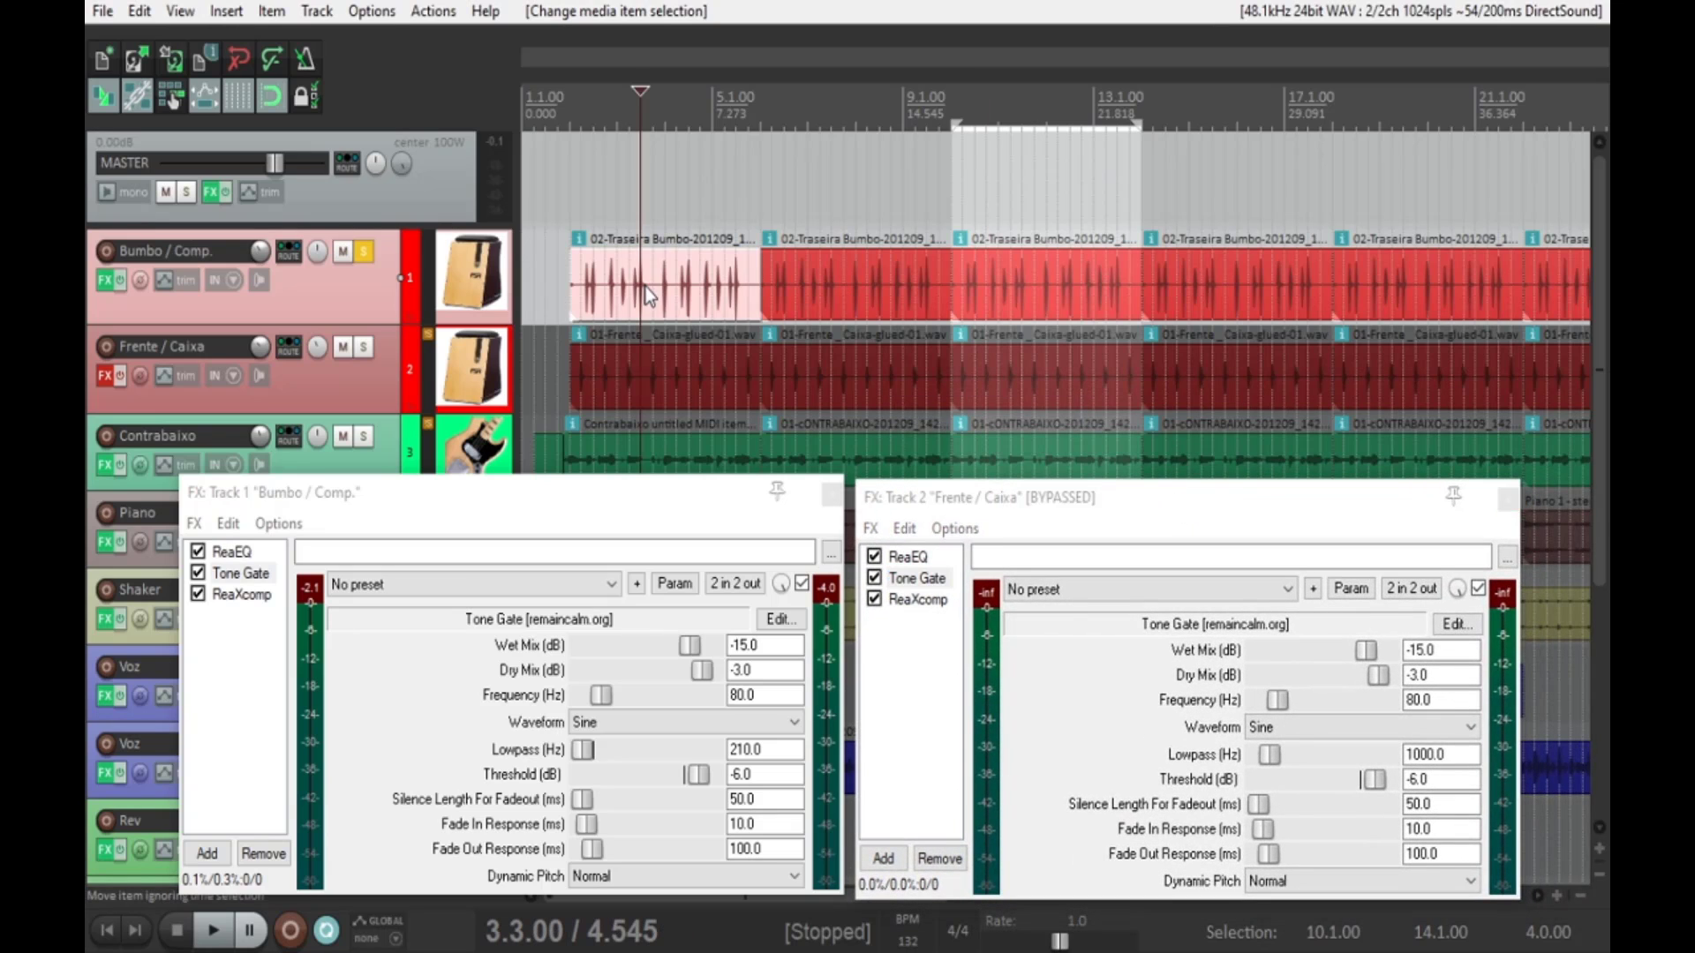
left_click(1015, 230)
scroll(1017, 265, "up", 4)
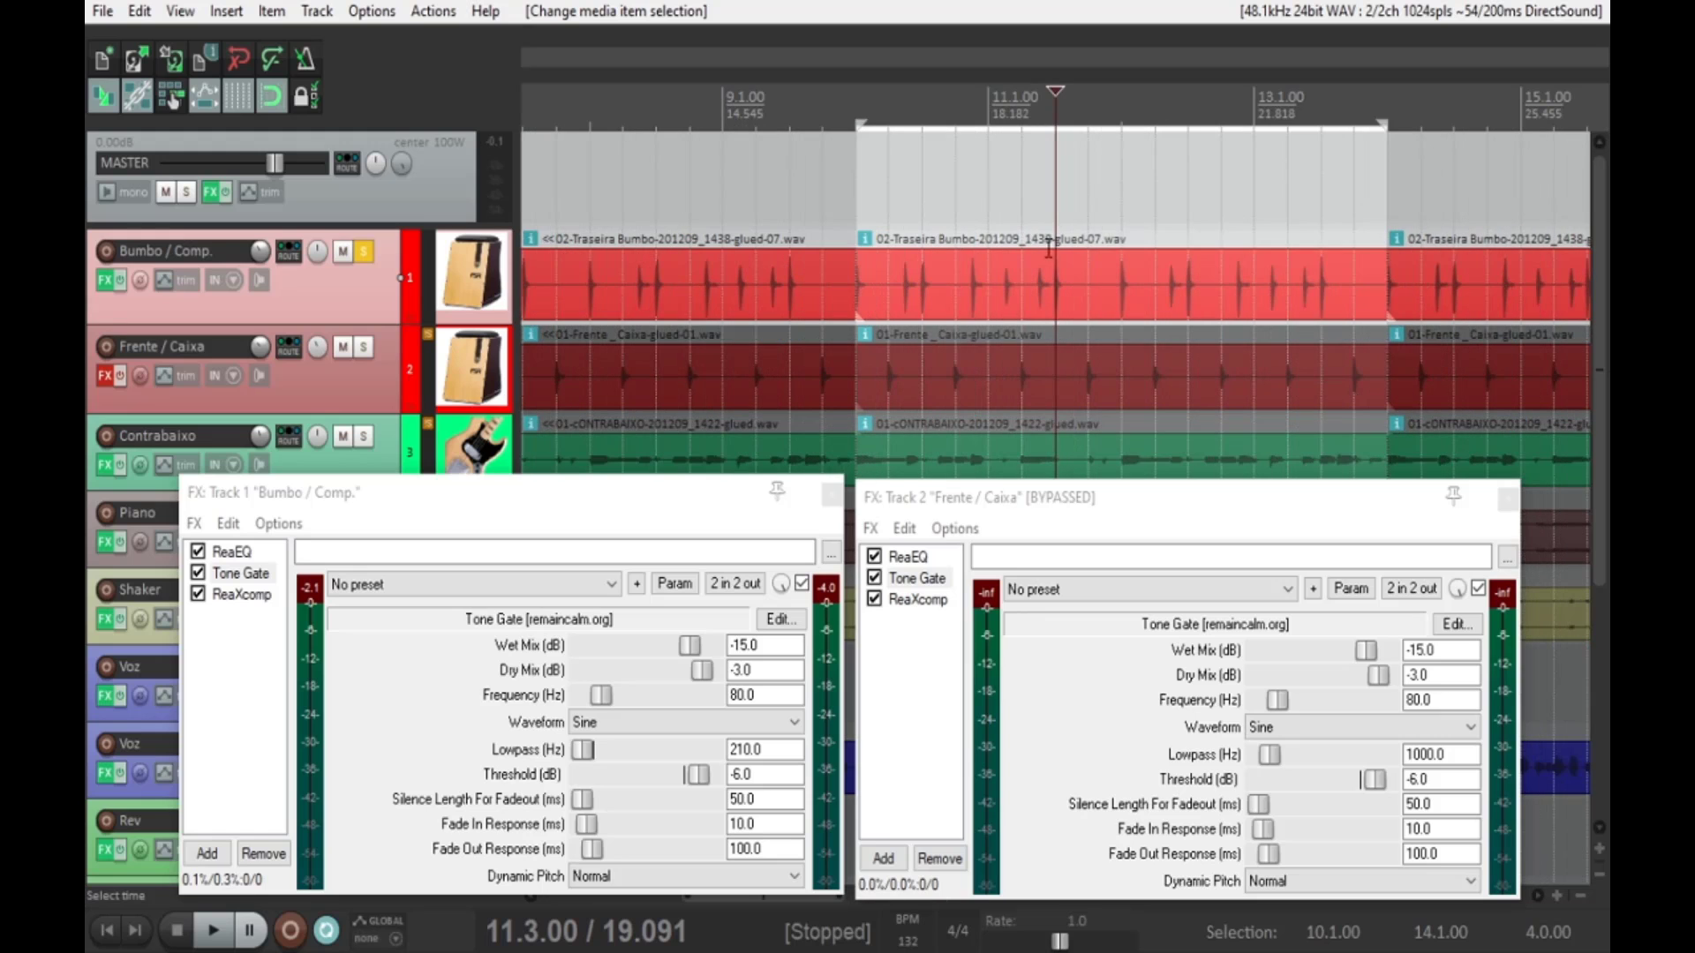
- Show the Dynamic split settings for the Bumbo / Comp. item in the time selection and close them without splitting
left_click(1018, 312)
right_click(1015, 310)
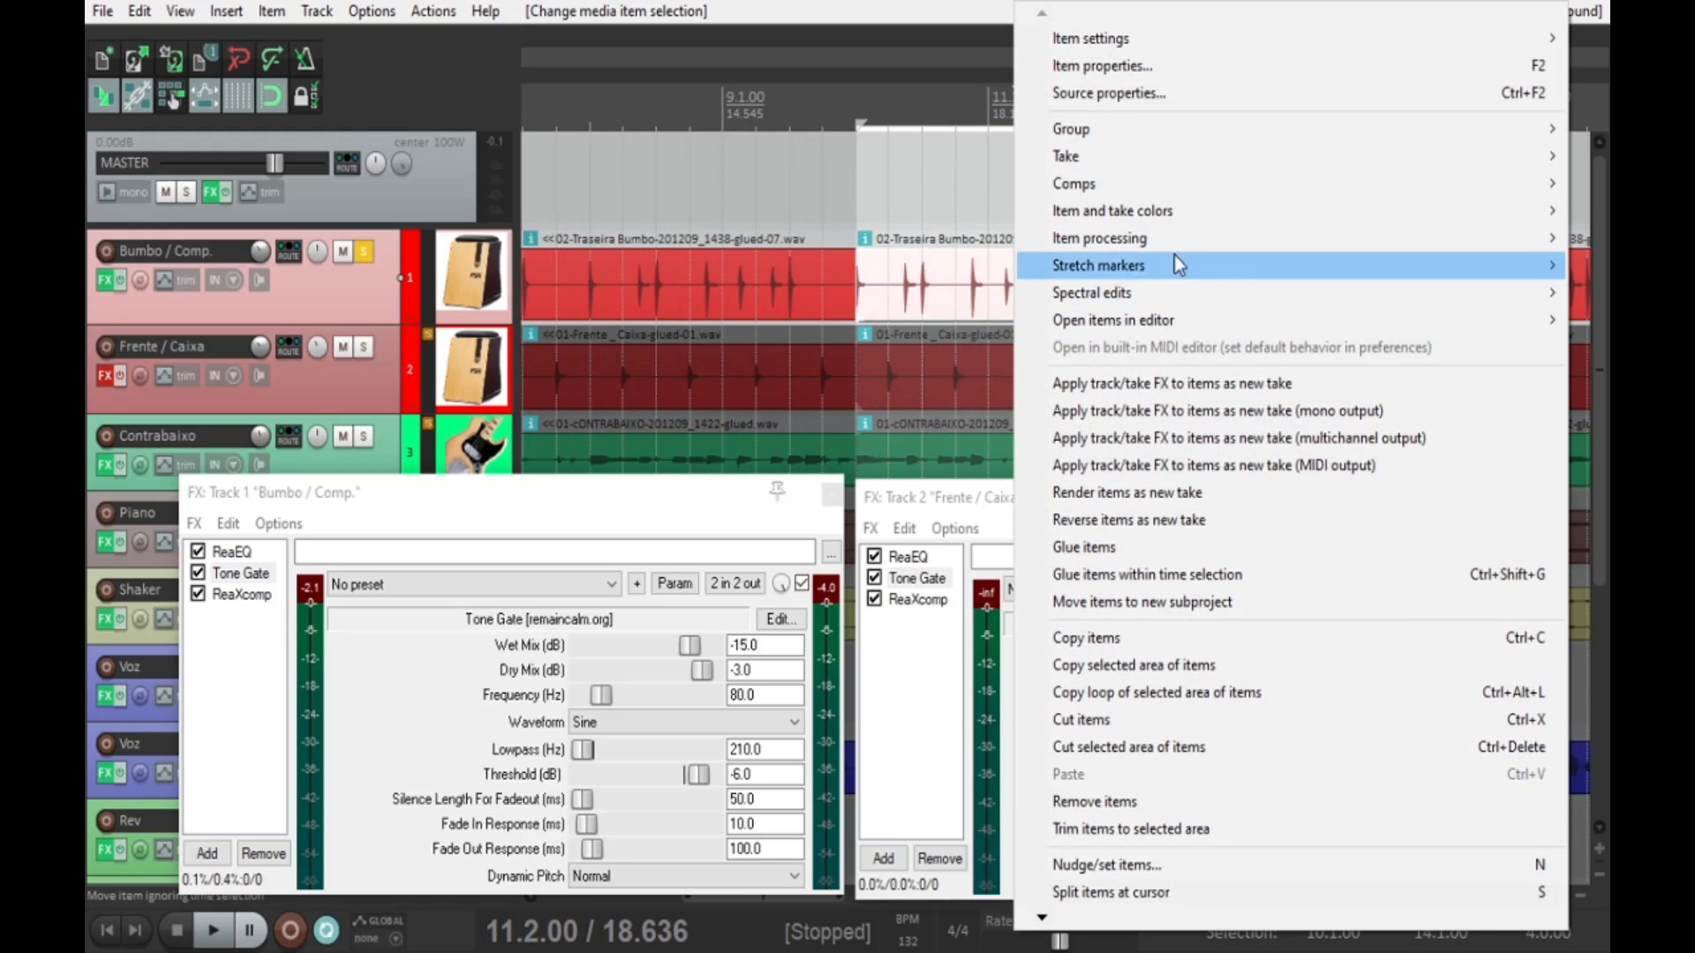
mouse_move(1078, 240)
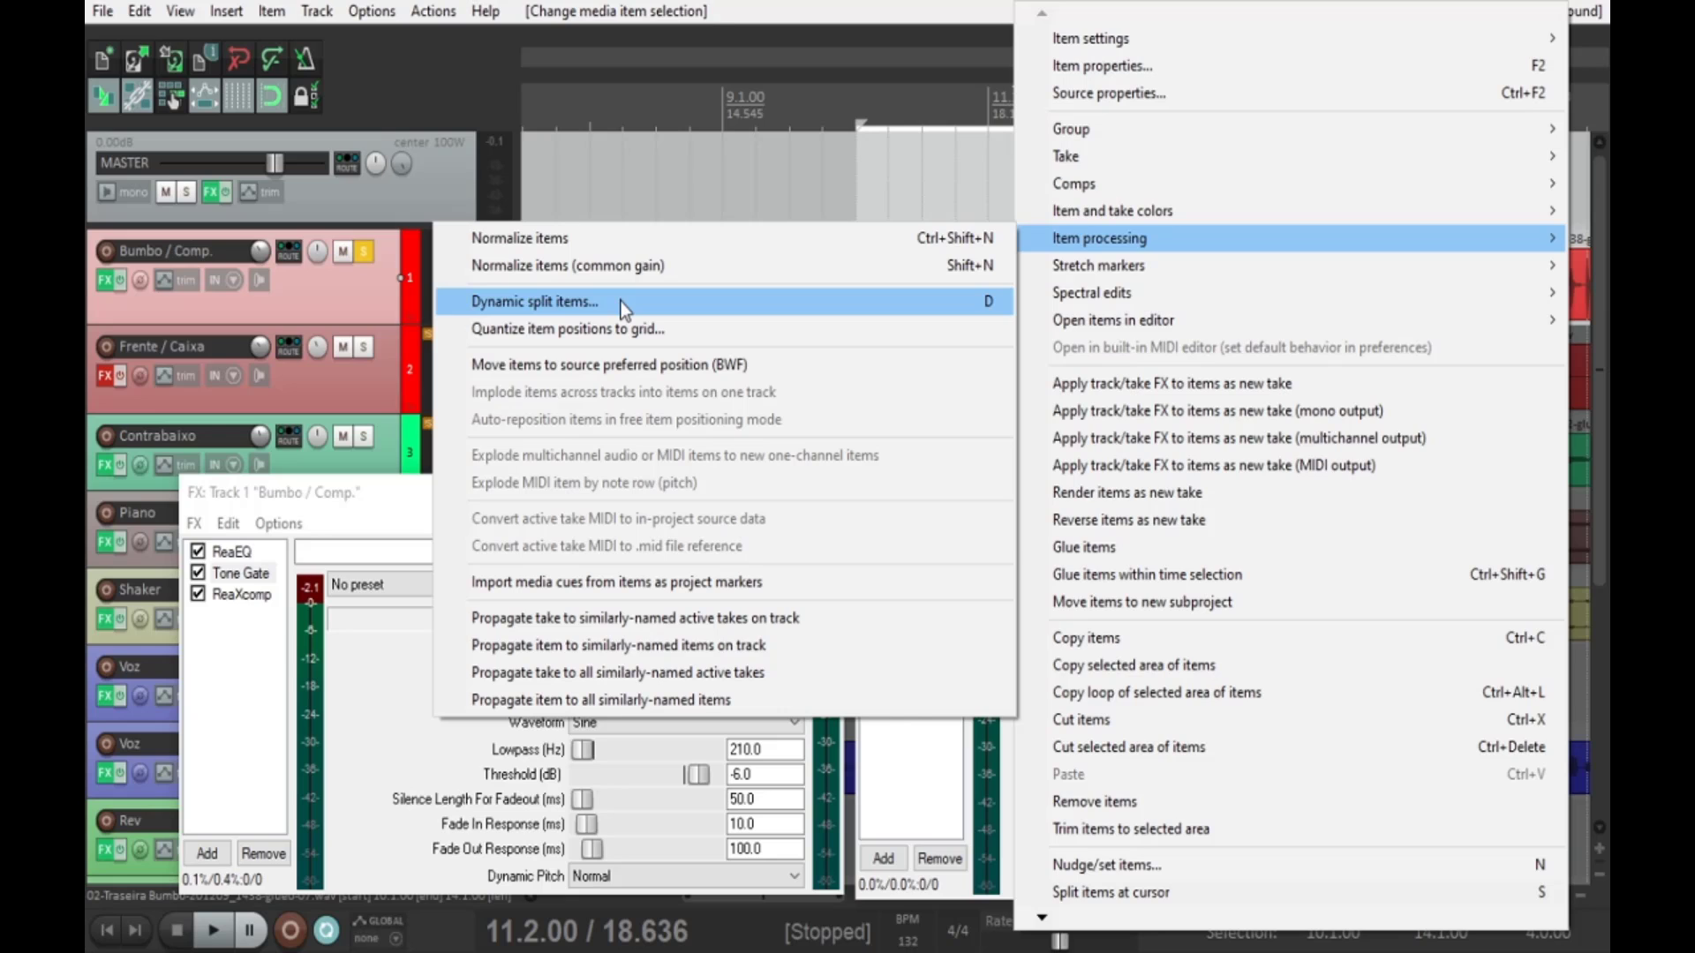
left_click(621, 300)
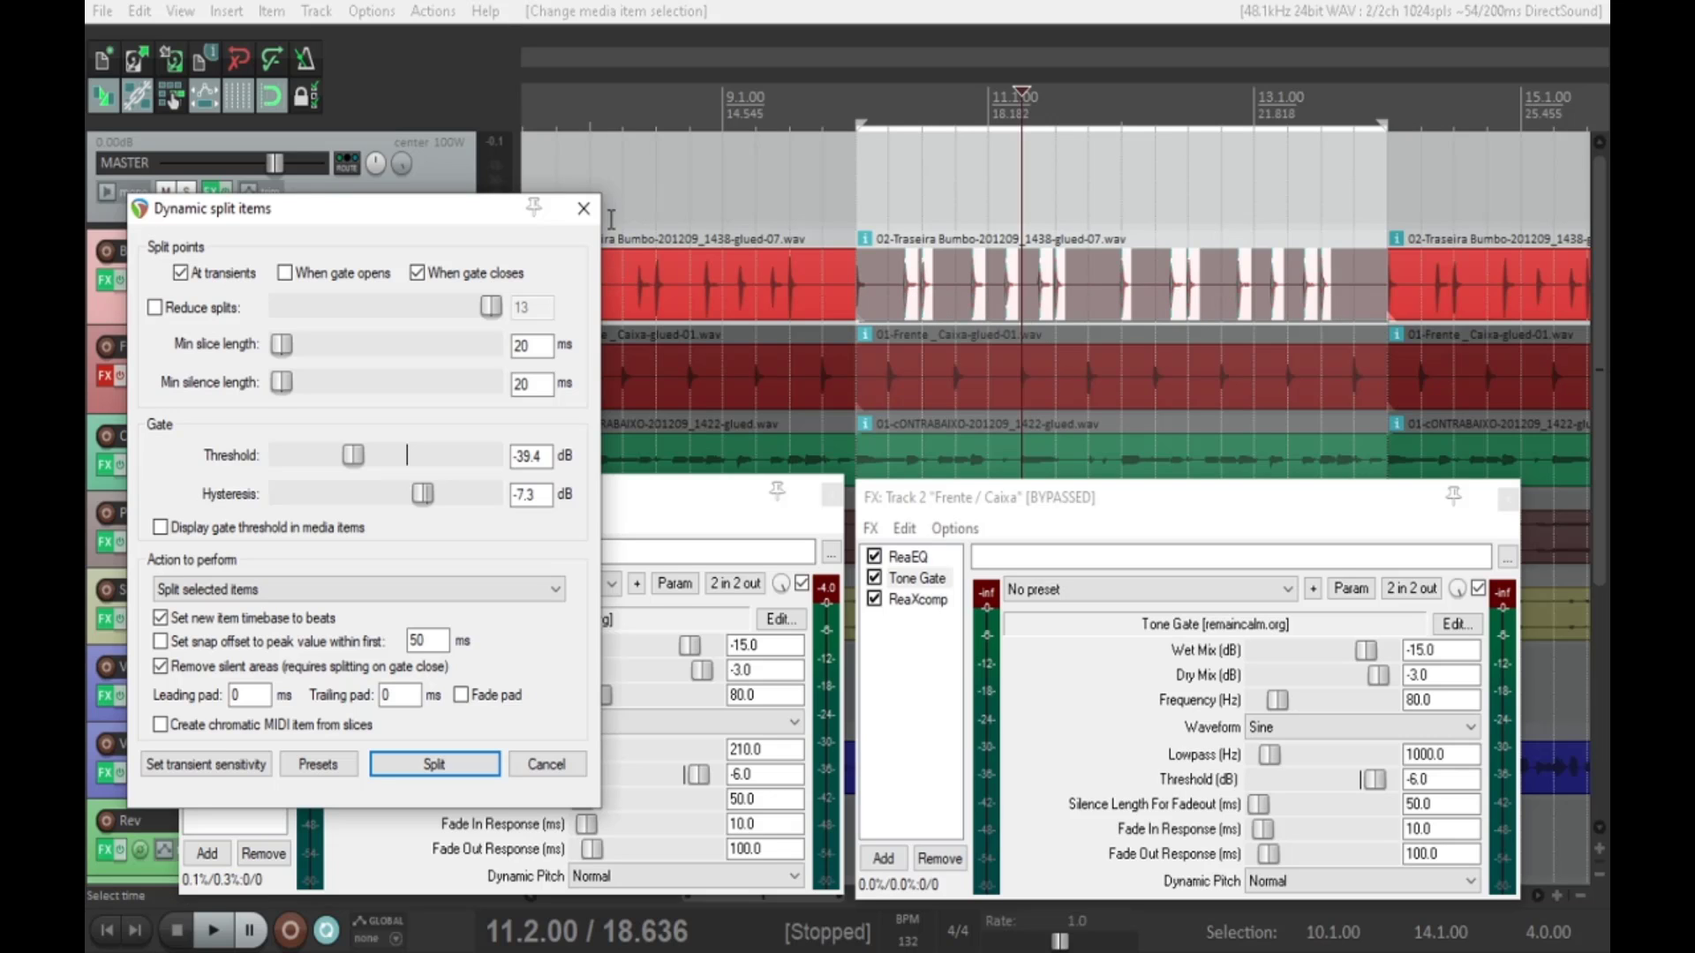
left_click(582, 212)
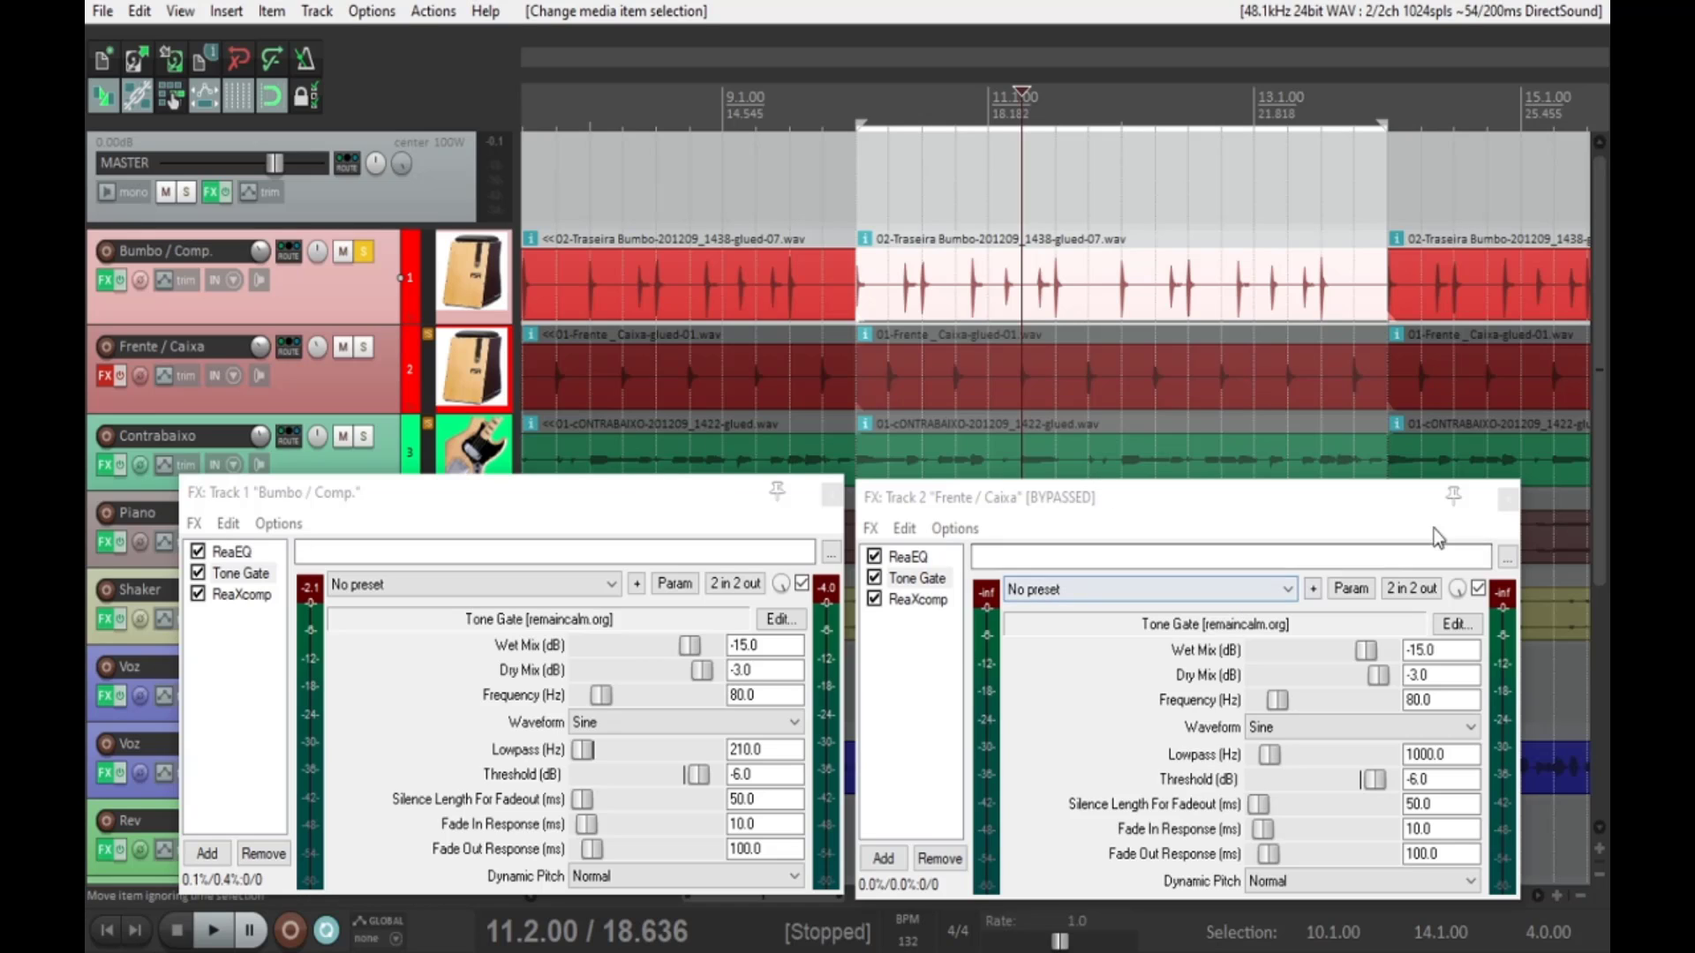
- Solo only the Frente / Caixa track, enable its effects, and close both open effects windows
left_click(1507, 501)
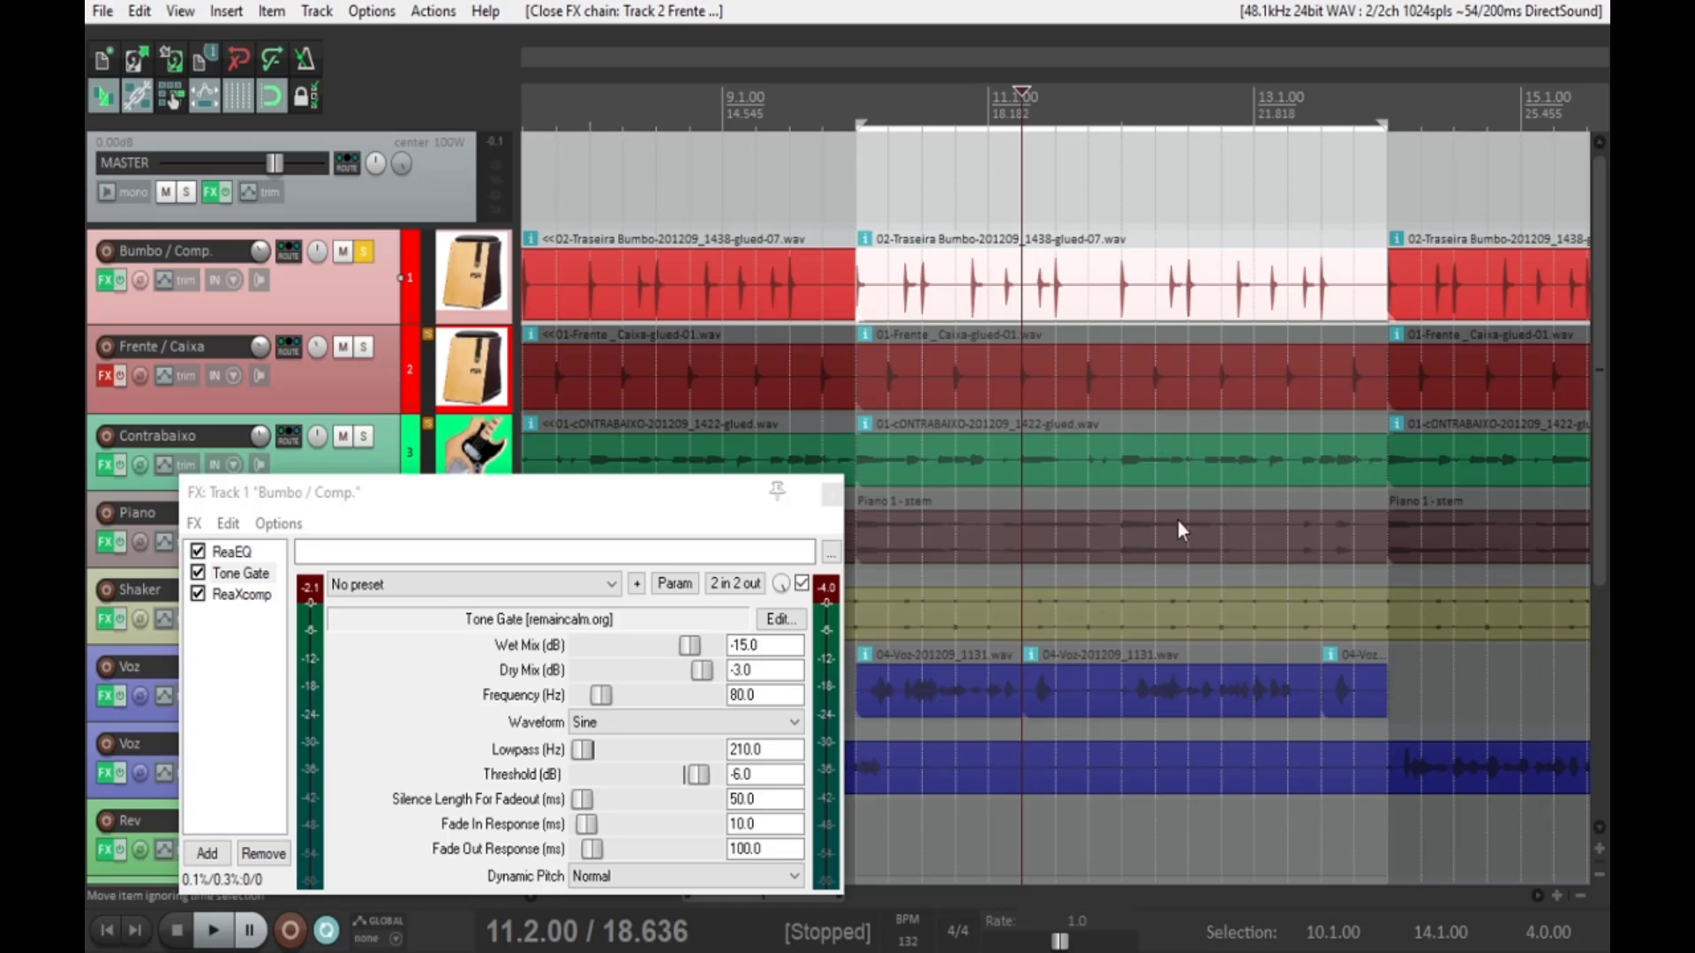
left_click(420, 370)
left_click(363, 347)
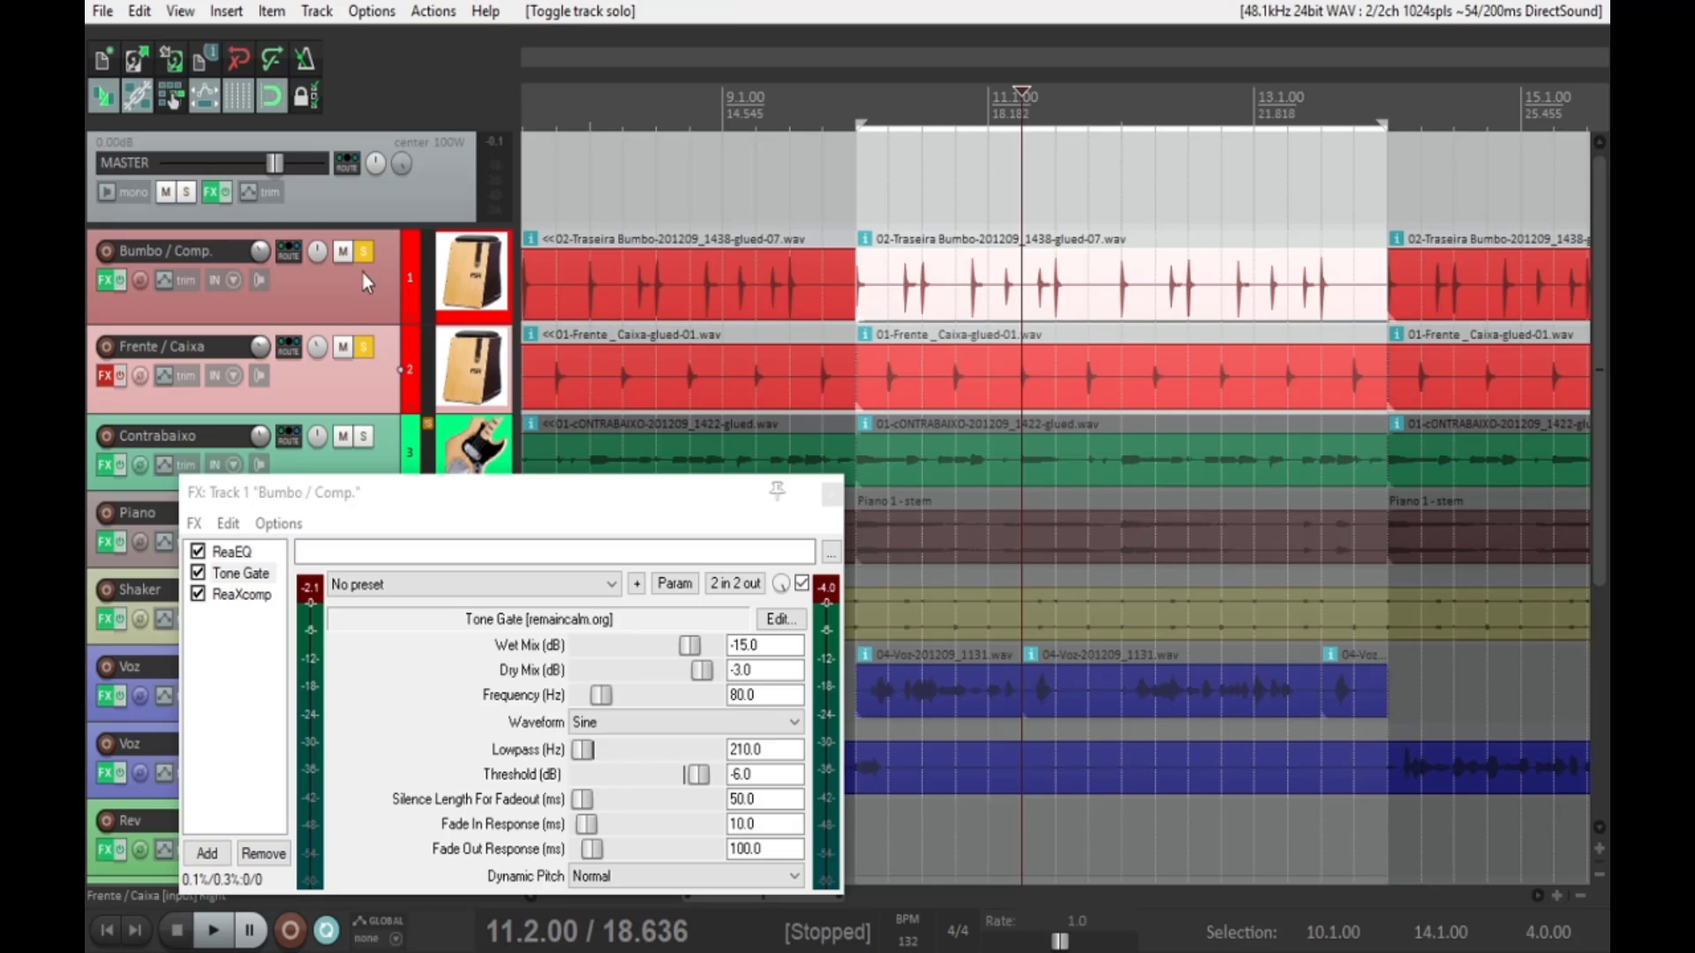
left_click(362, 252)
left_click(119, 376)
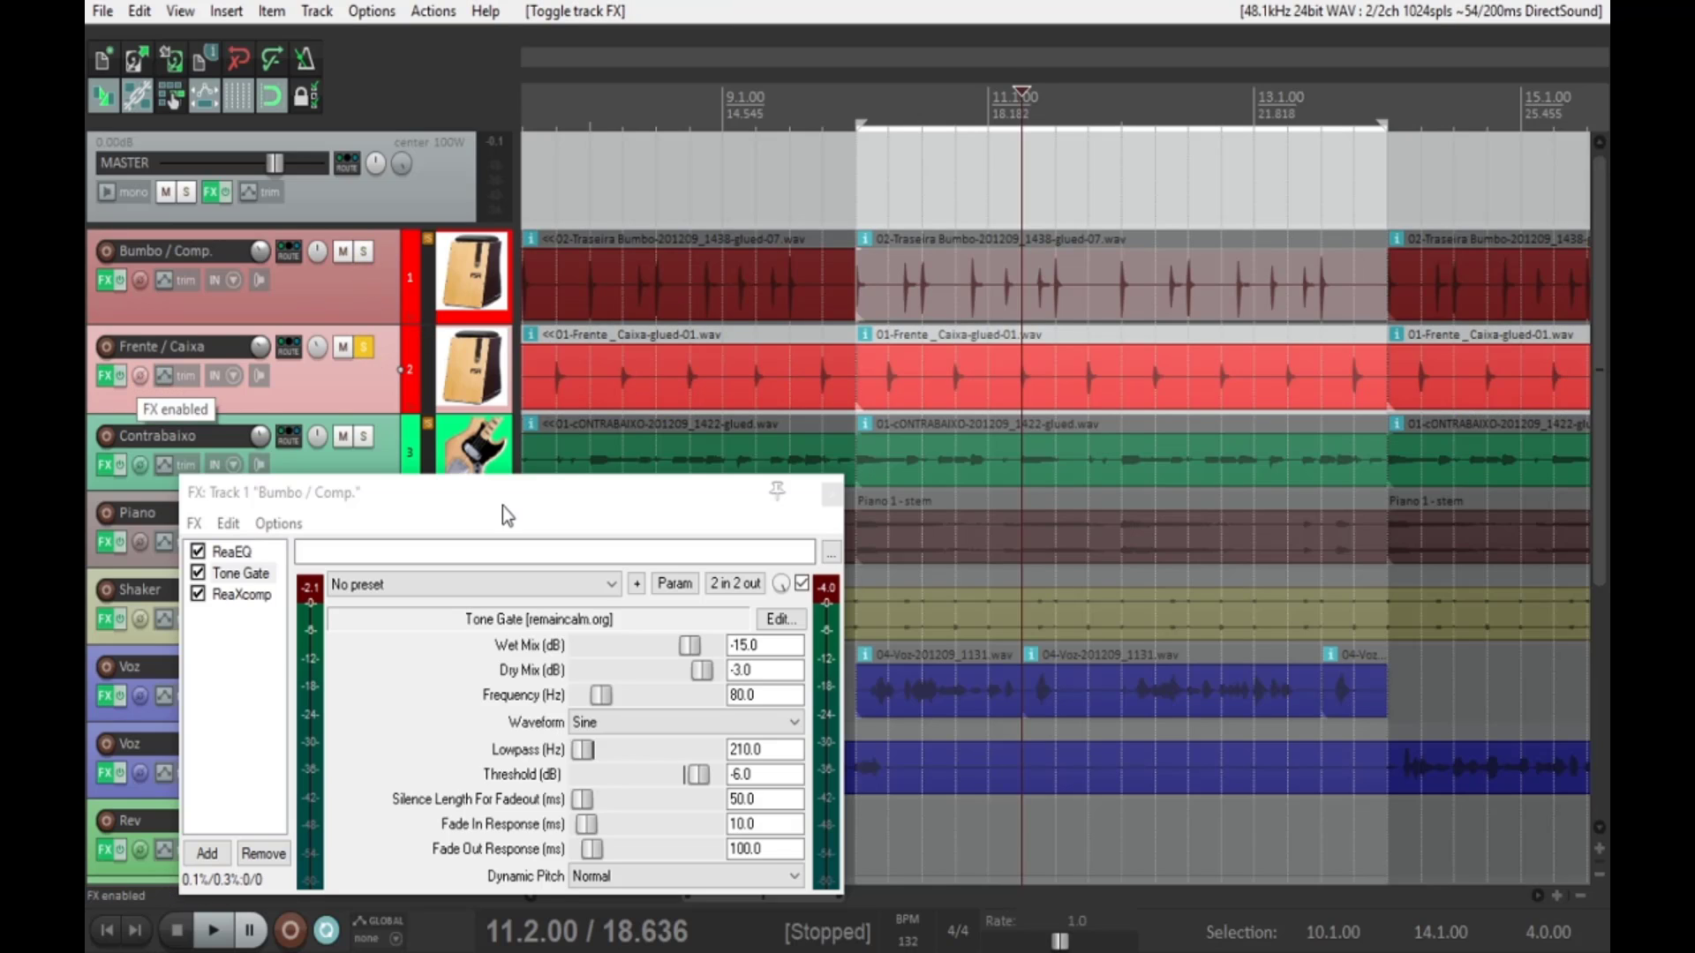
left_click(821, 495)
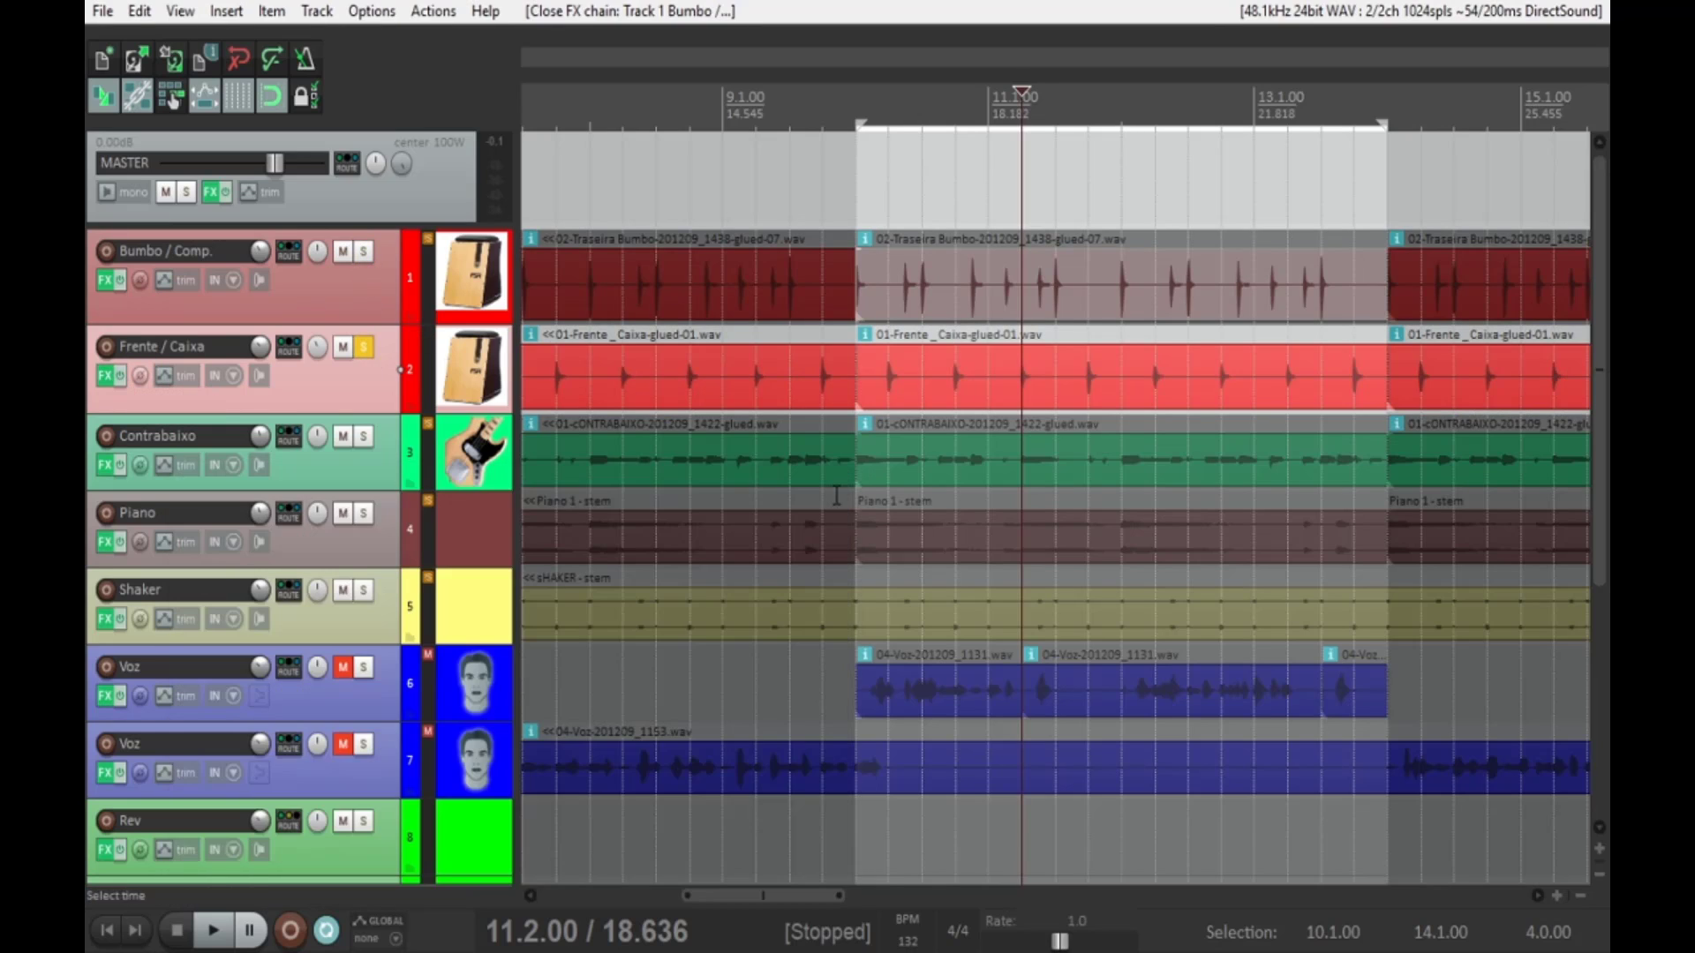
- Show the Frente / Caixa Tone Gate, play the soloed track from 10.1.00, and place the edit cursor at 9.4.00
left_click(104, 378)
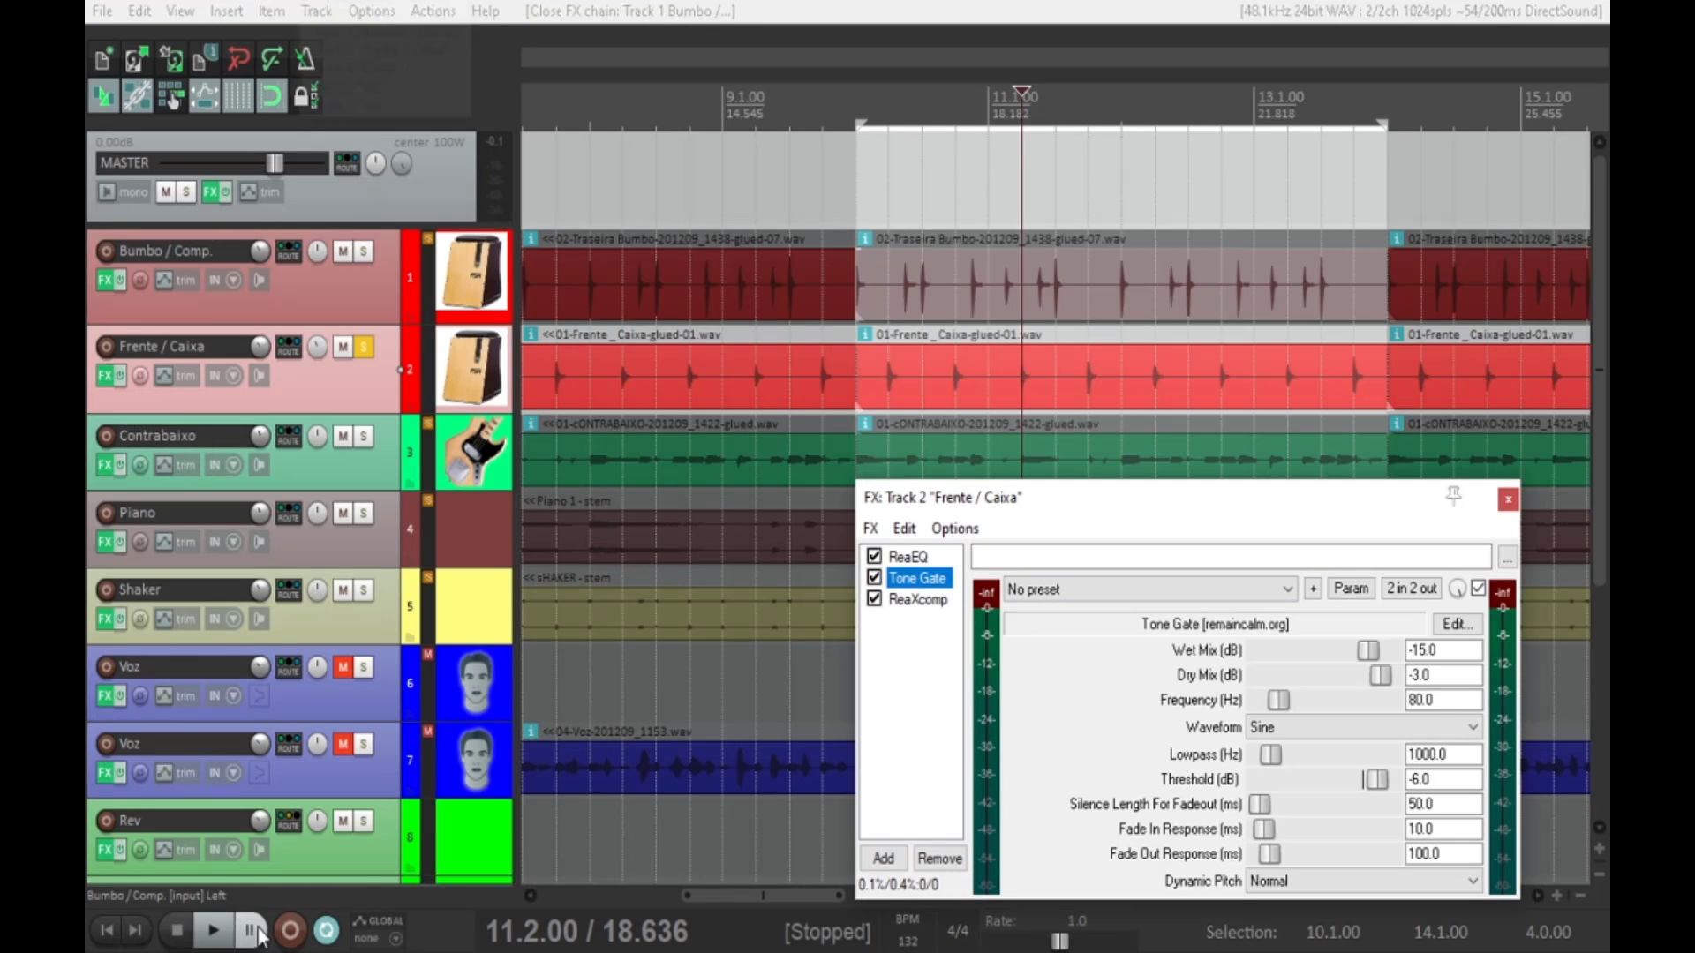
left_click(843, 105)
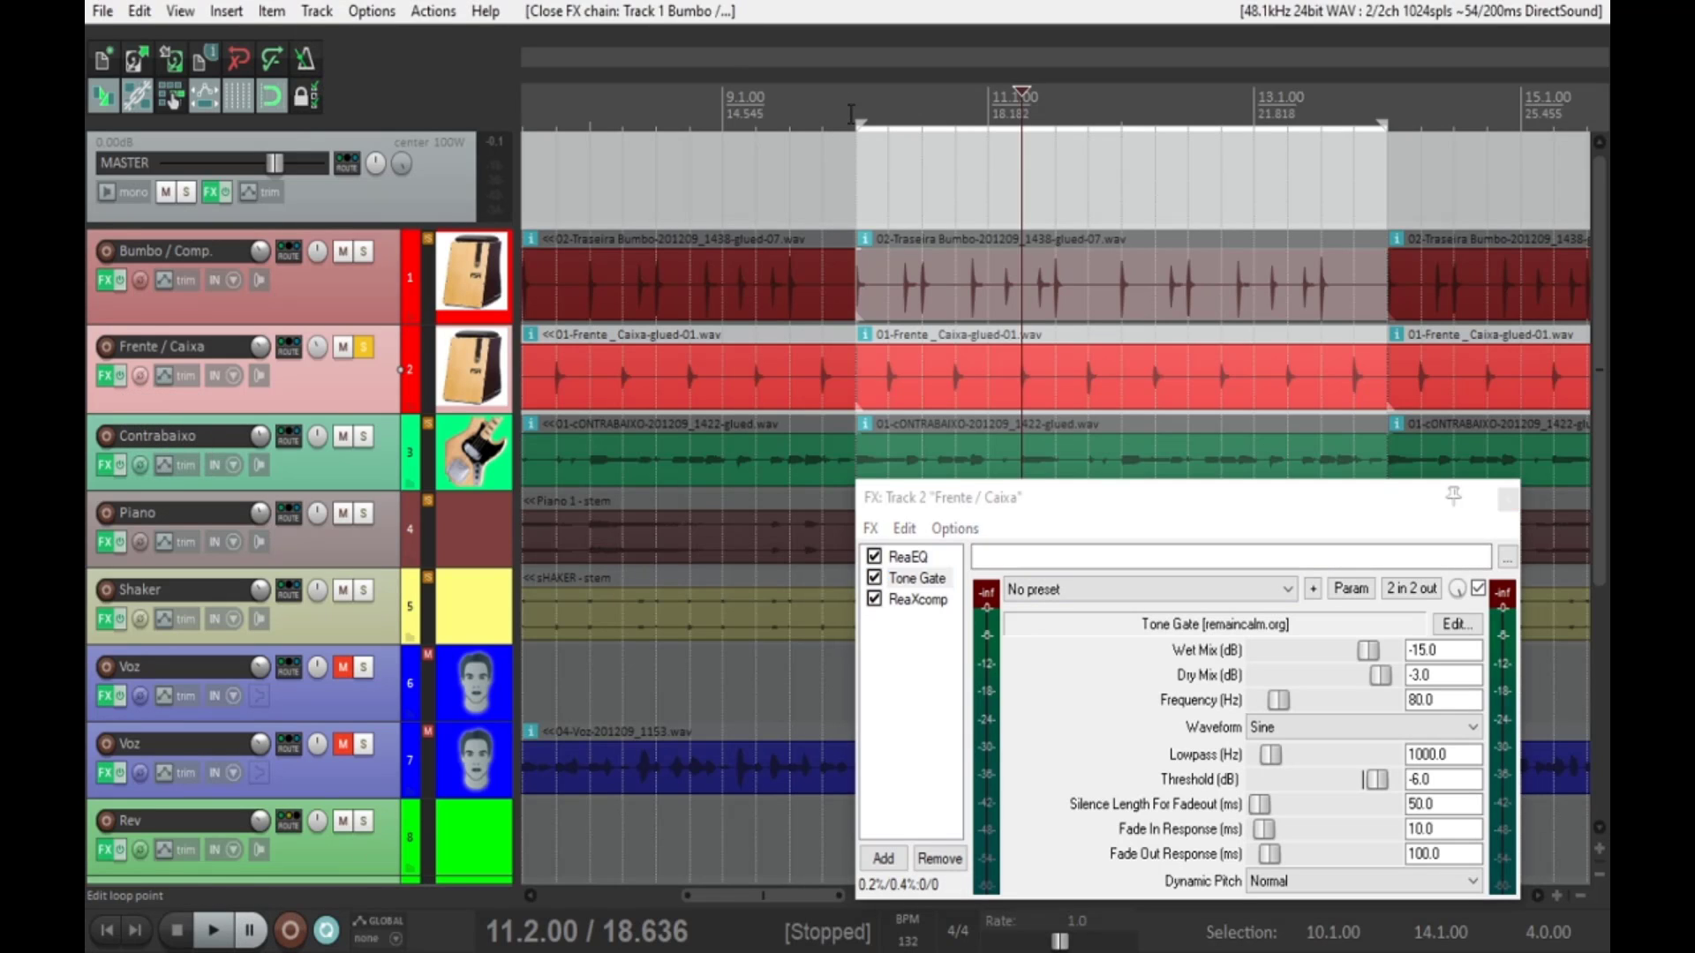
left_click(213, 931)
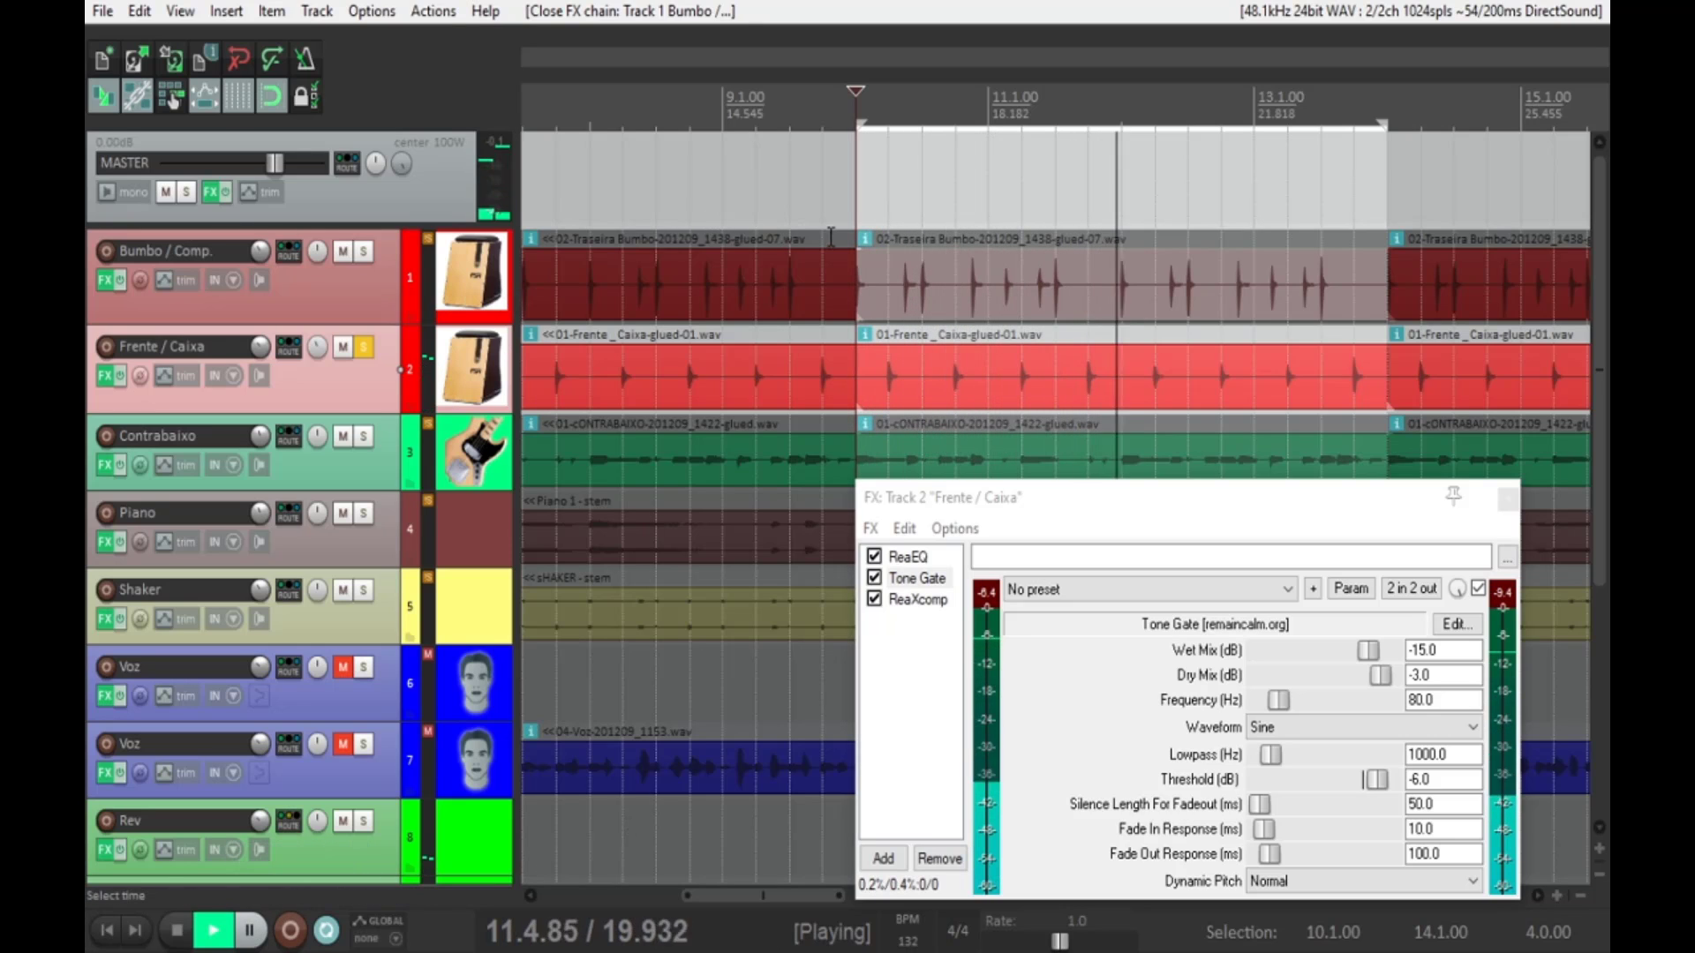
left_click(877, 338)
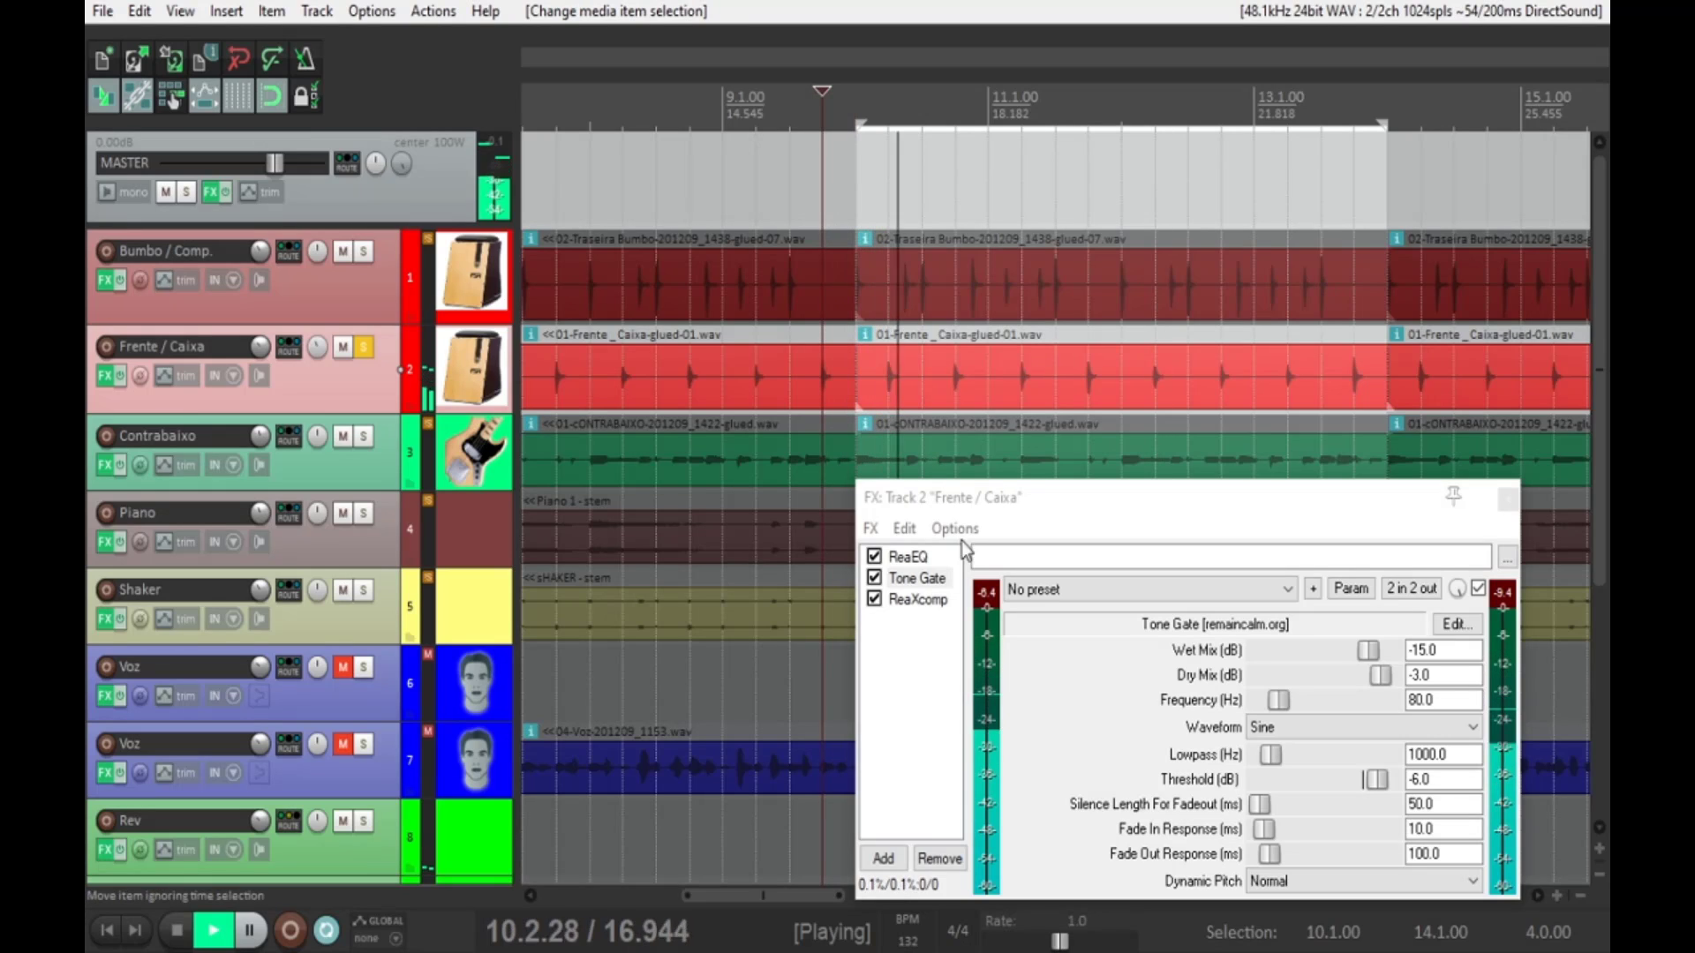
- Compare Frente / Caixa with Tone Gate bypassed and enabled, and set the gate's threshold to -5.0 dB
left_click(874, 578)
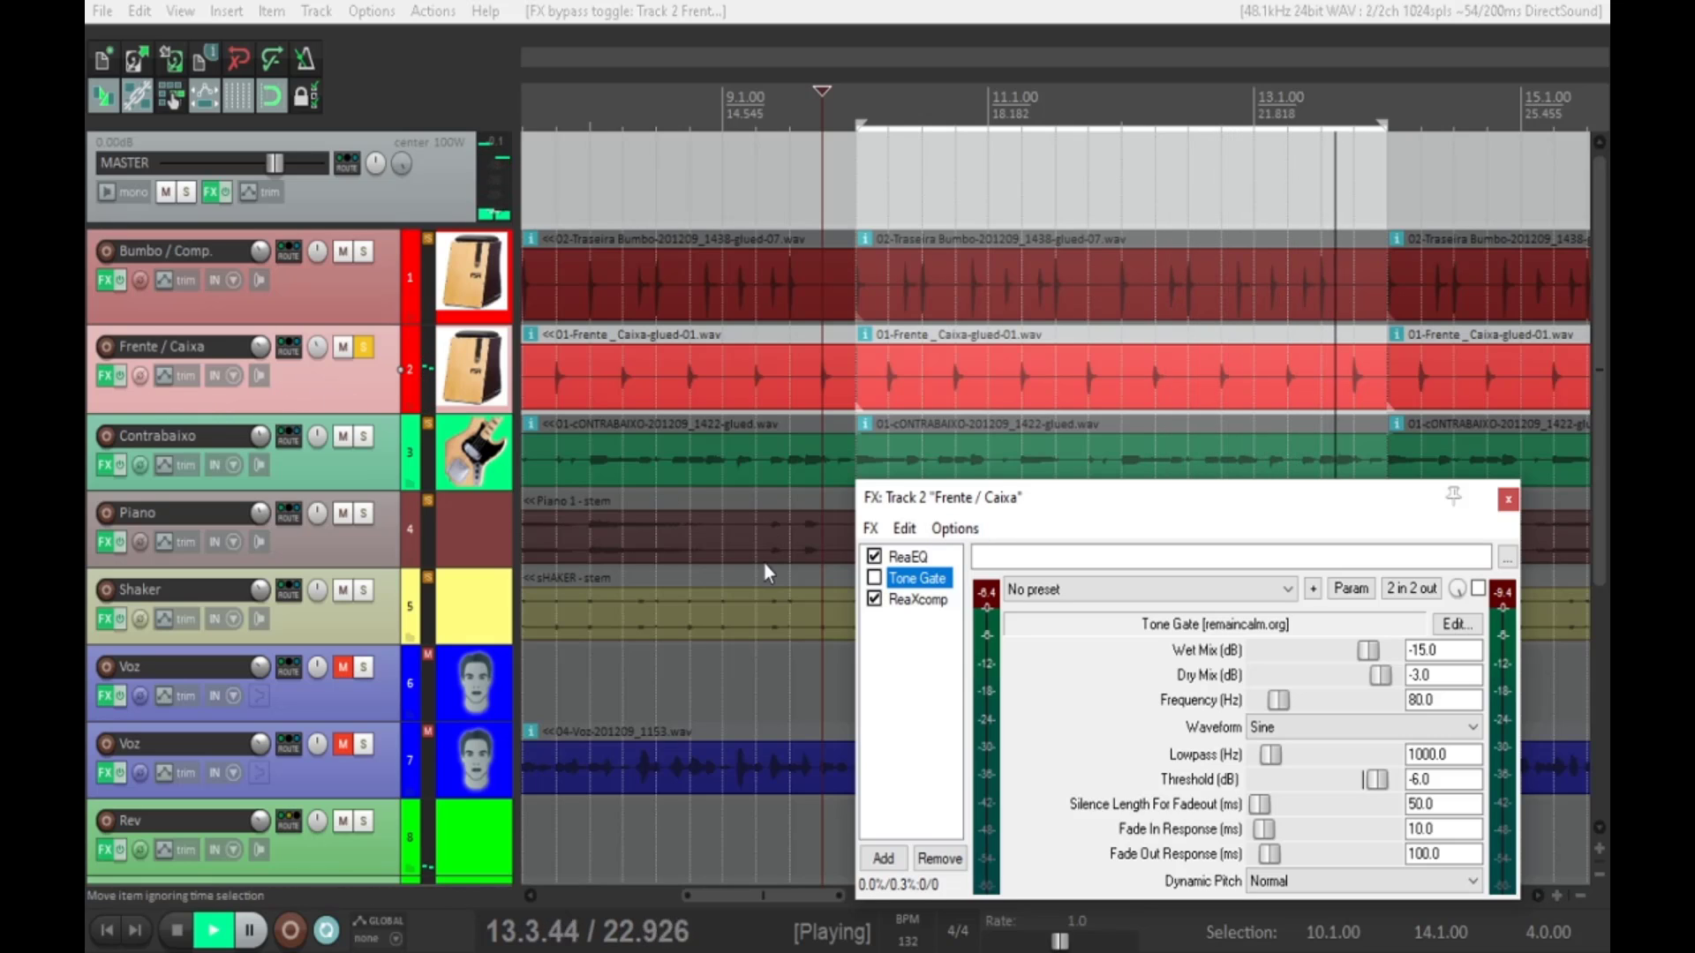
left_click(874, 578)
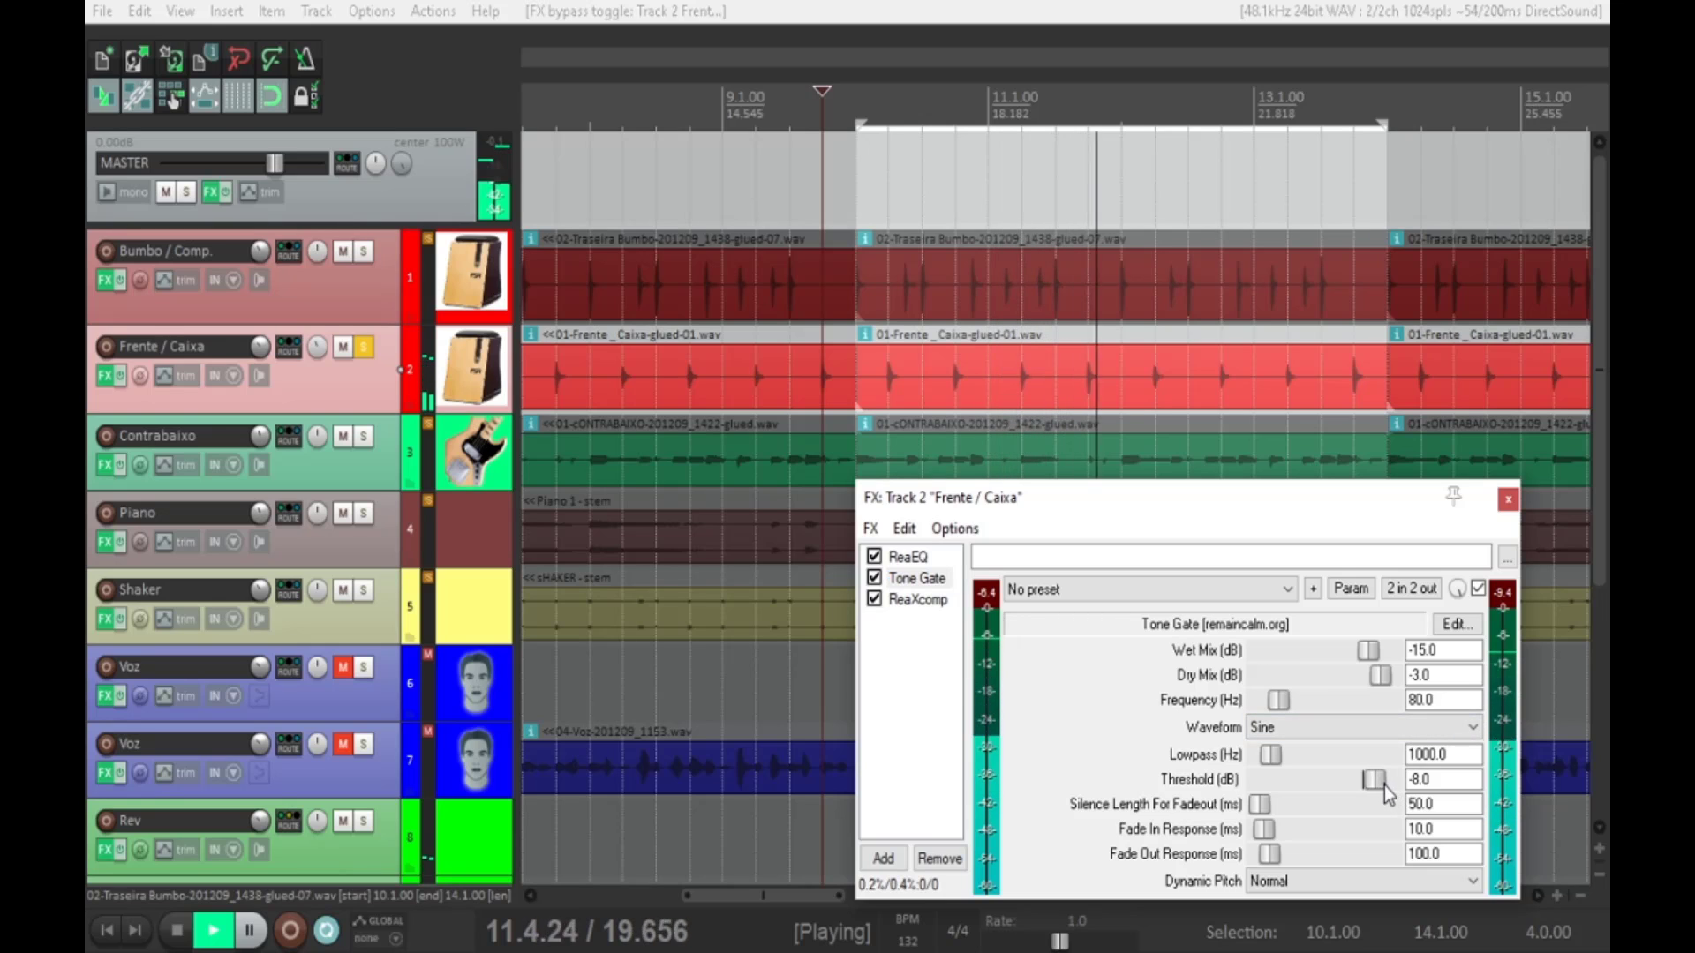
mouse_move(1384, 785)
left_mouse_down()
mouse_move(1348, 783)
mouse_move(1386, 785)
left_mouse_up()
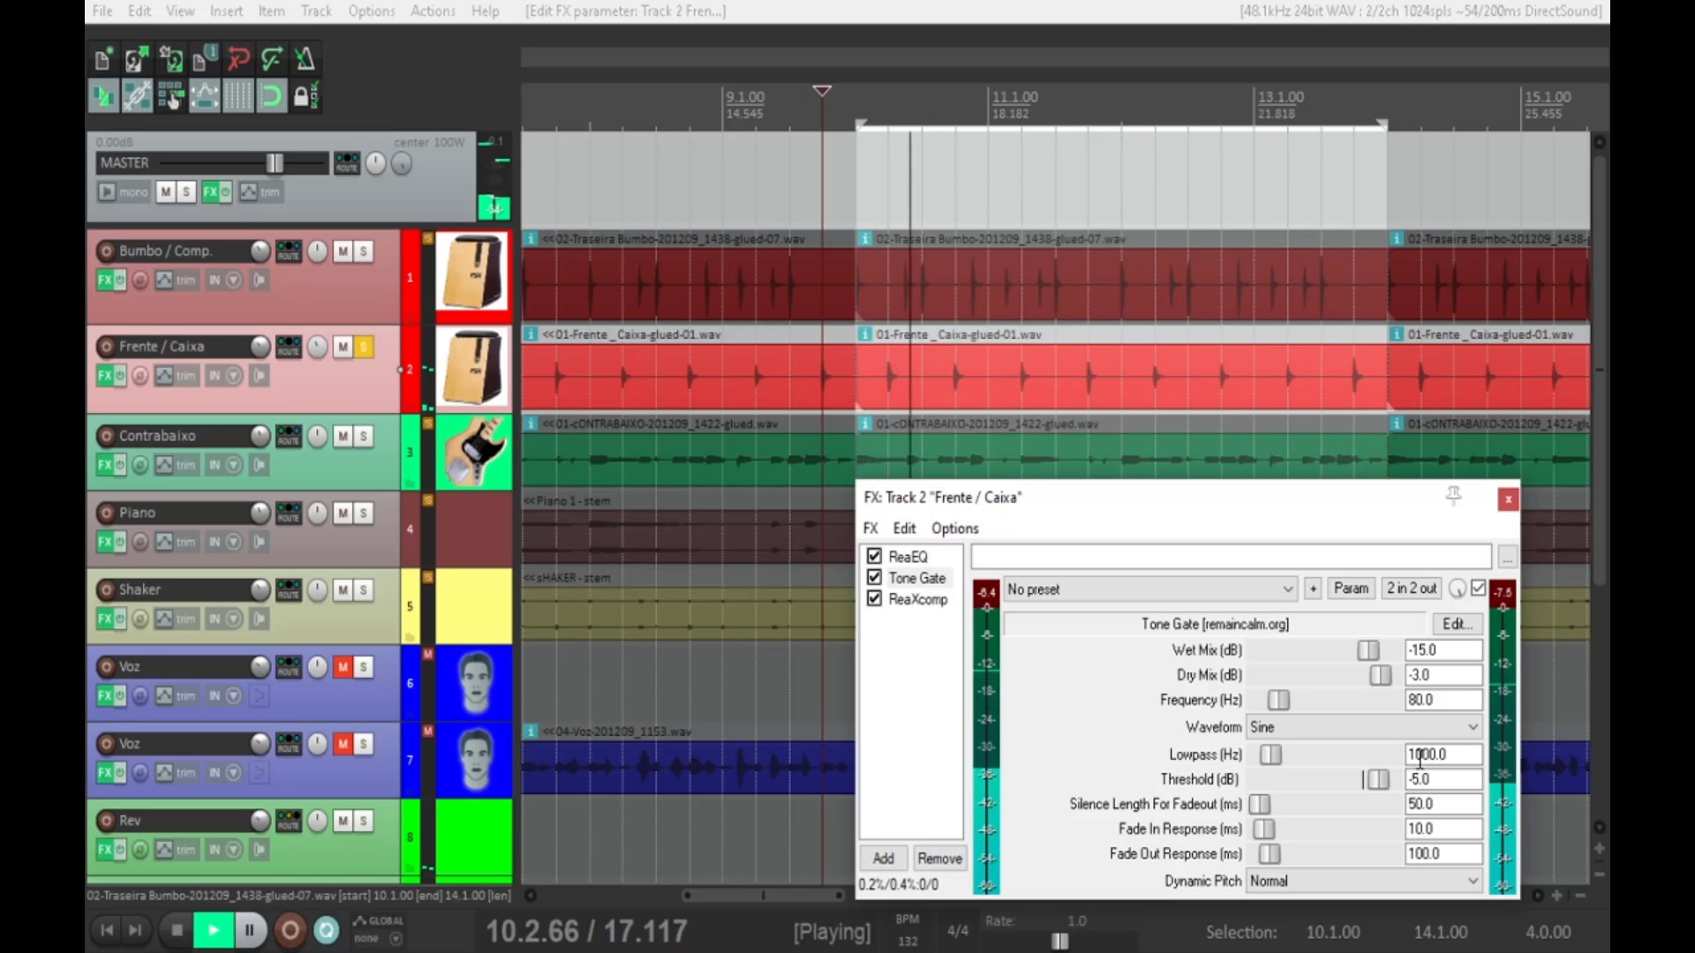
- Add Bumbo / Comp., Shaker, Contrabaixo, Piano and Voz track 6 to the solo one by one during playback, closing the Frente / Caixa effects window
left_click(364, 257)
left_click(364, 256)
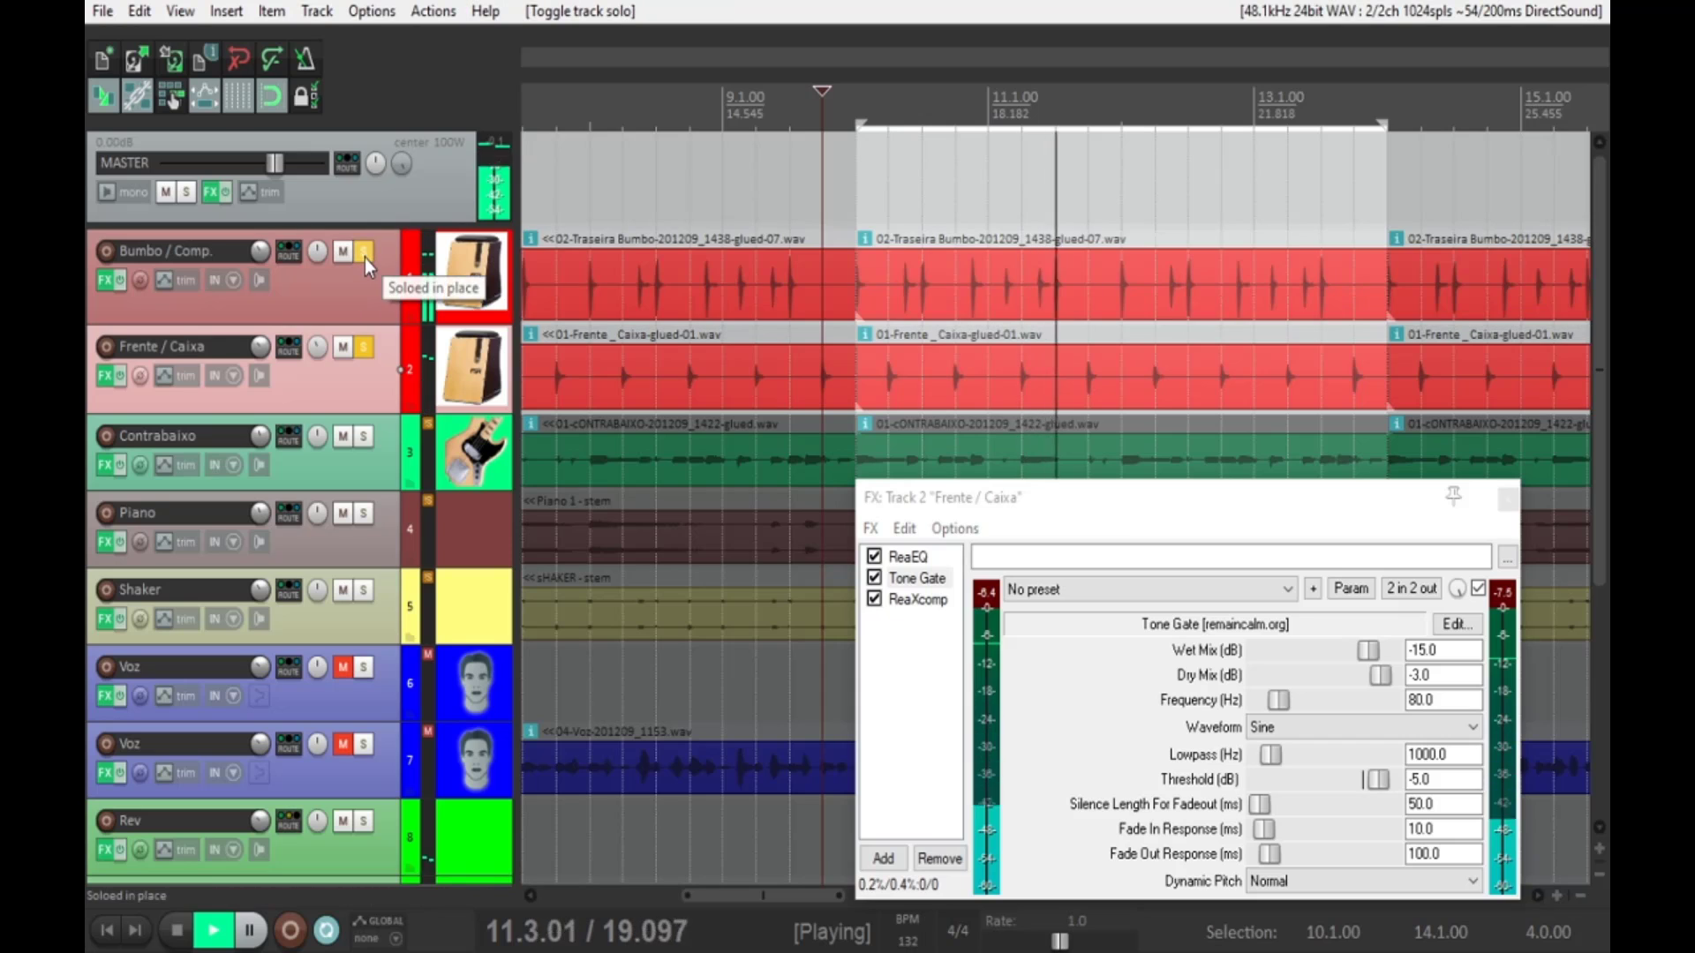
left_click(363, 595)
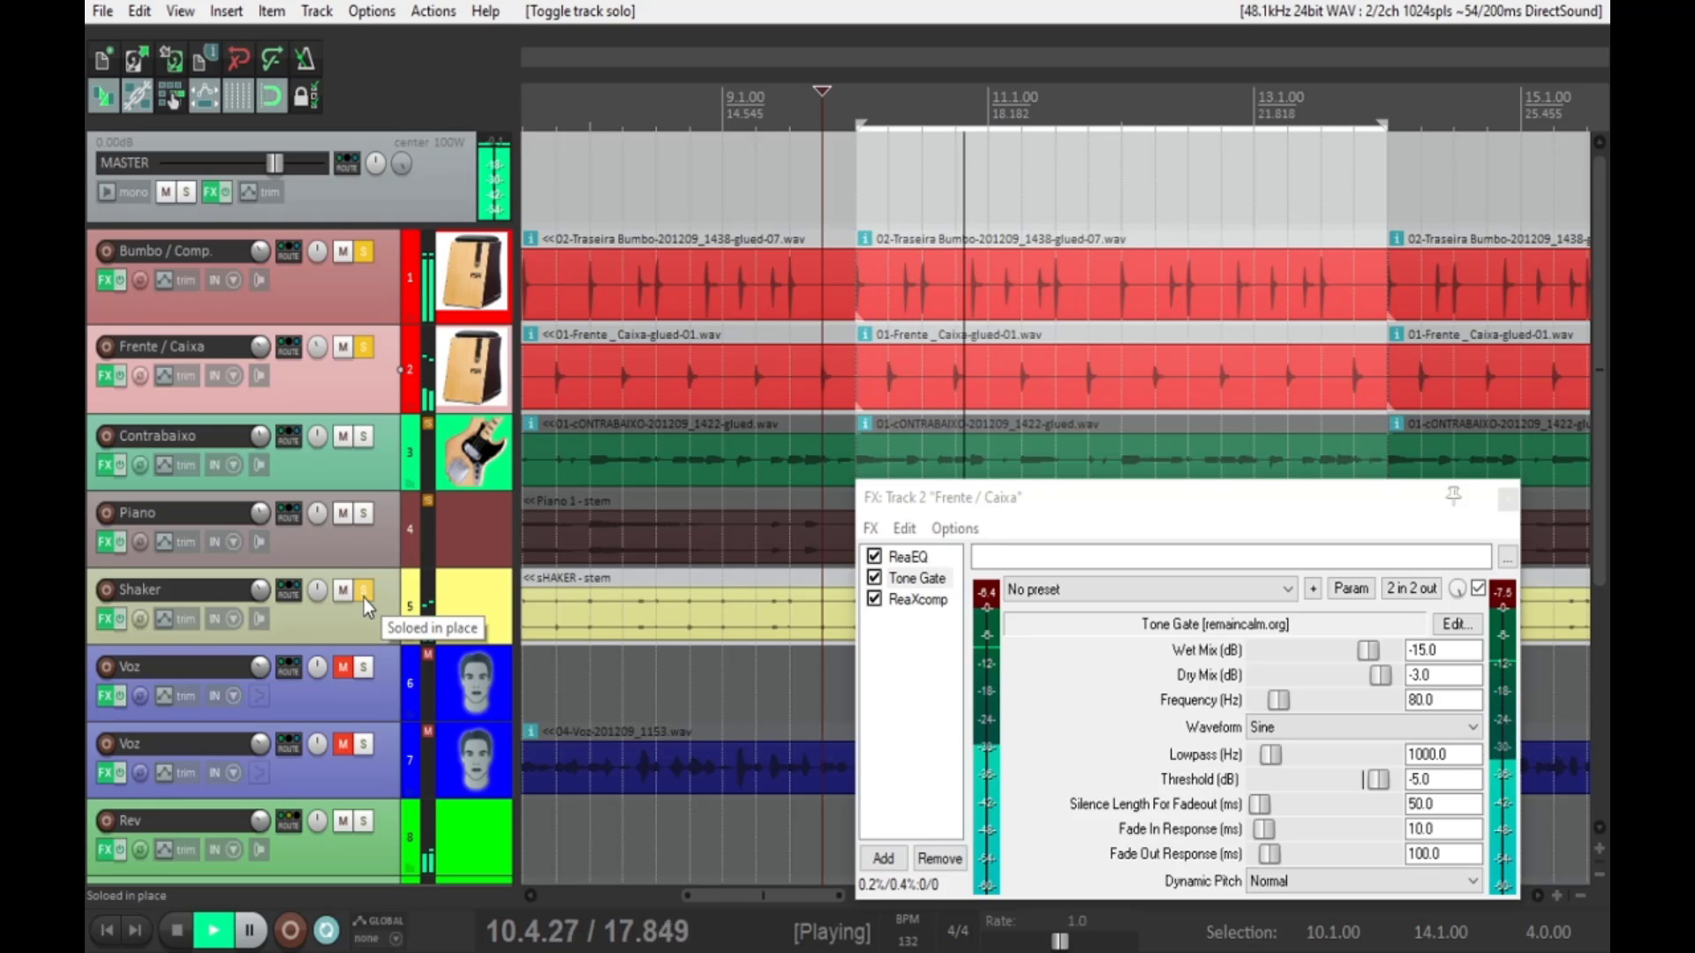
left_click(359, 436)
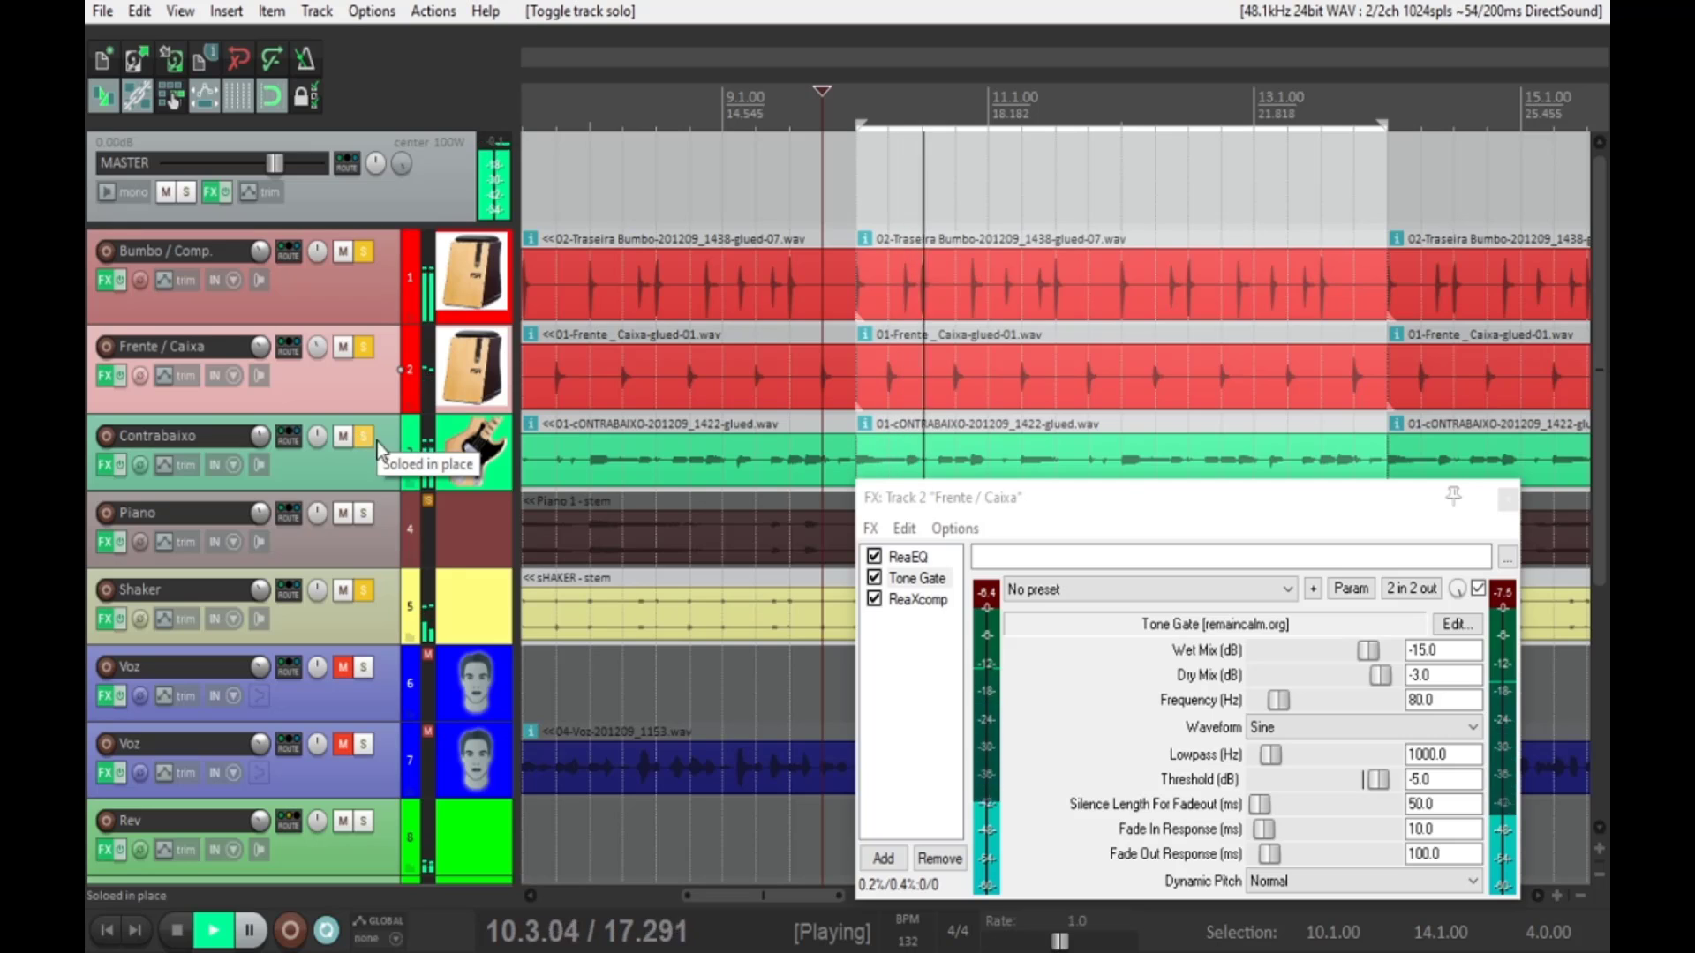
left_click(1508, 498)
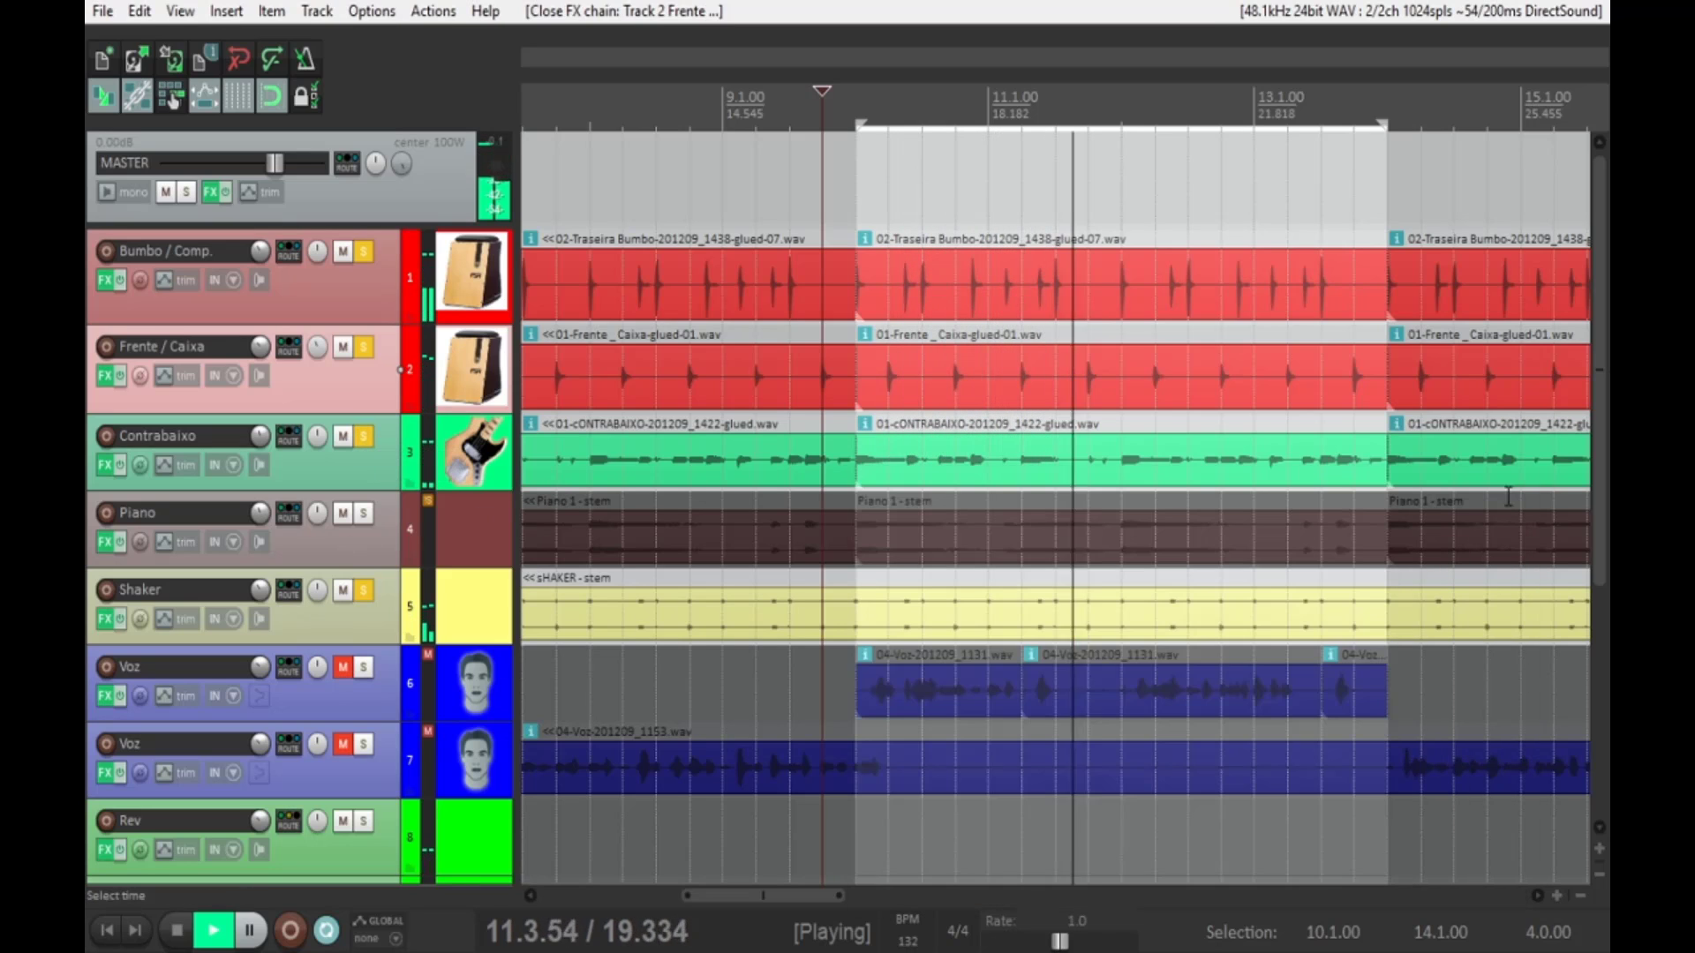
left_click(369, 516)
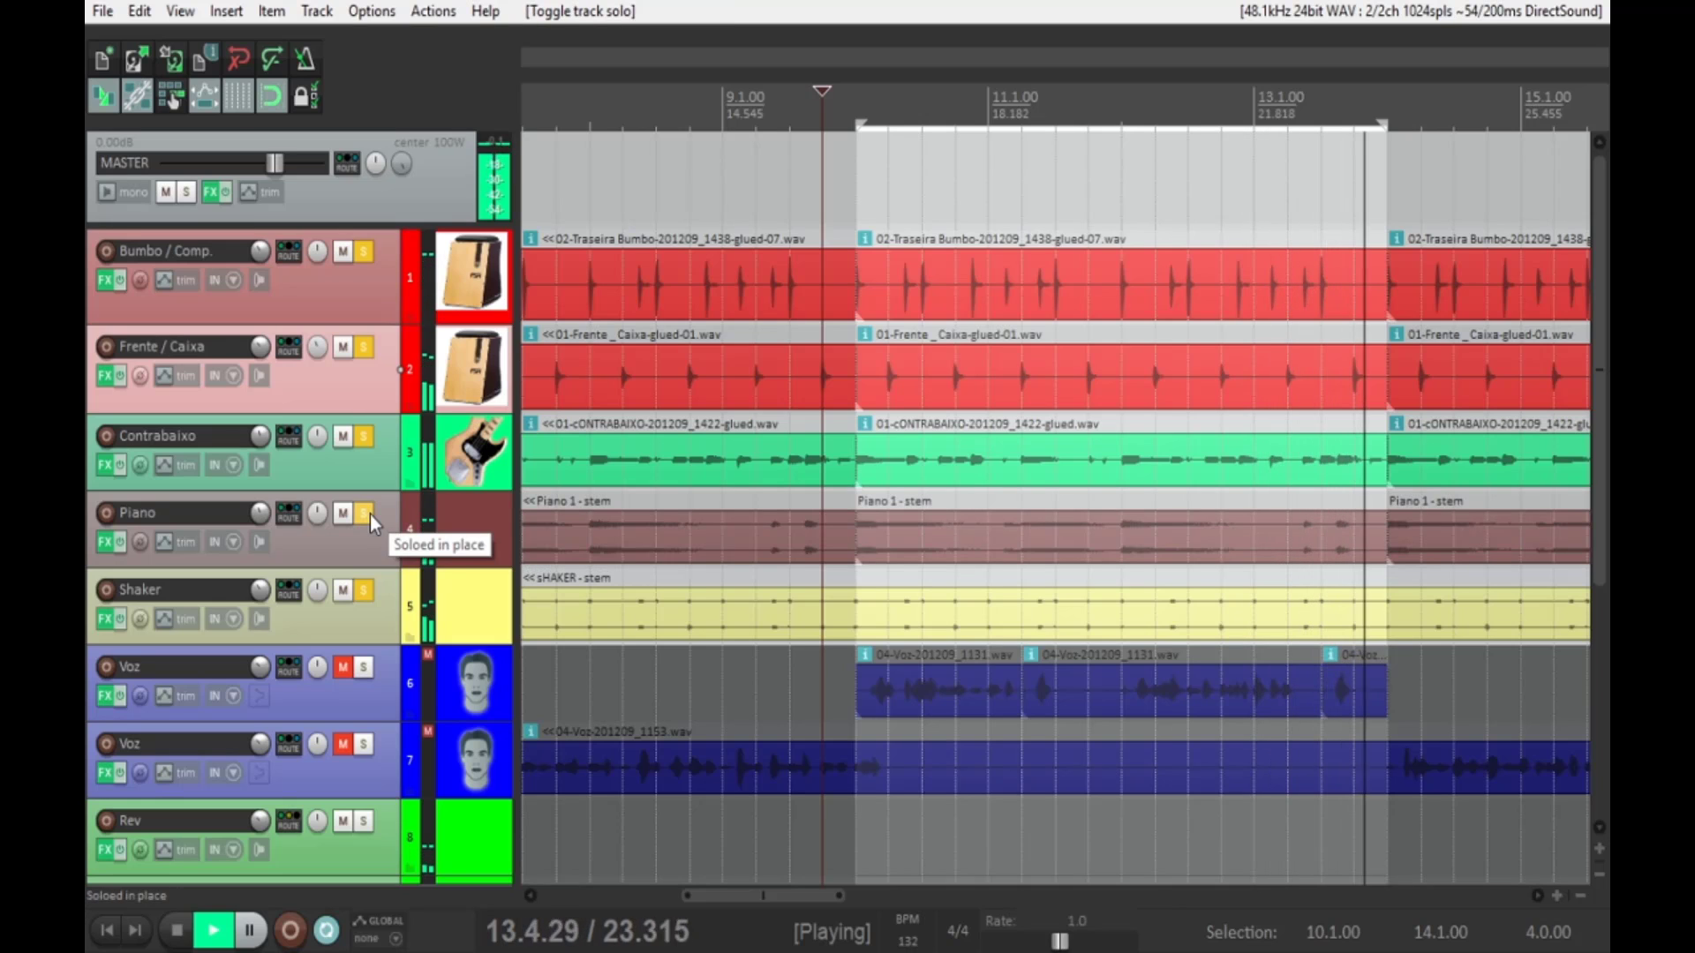
left_click(364, 668)
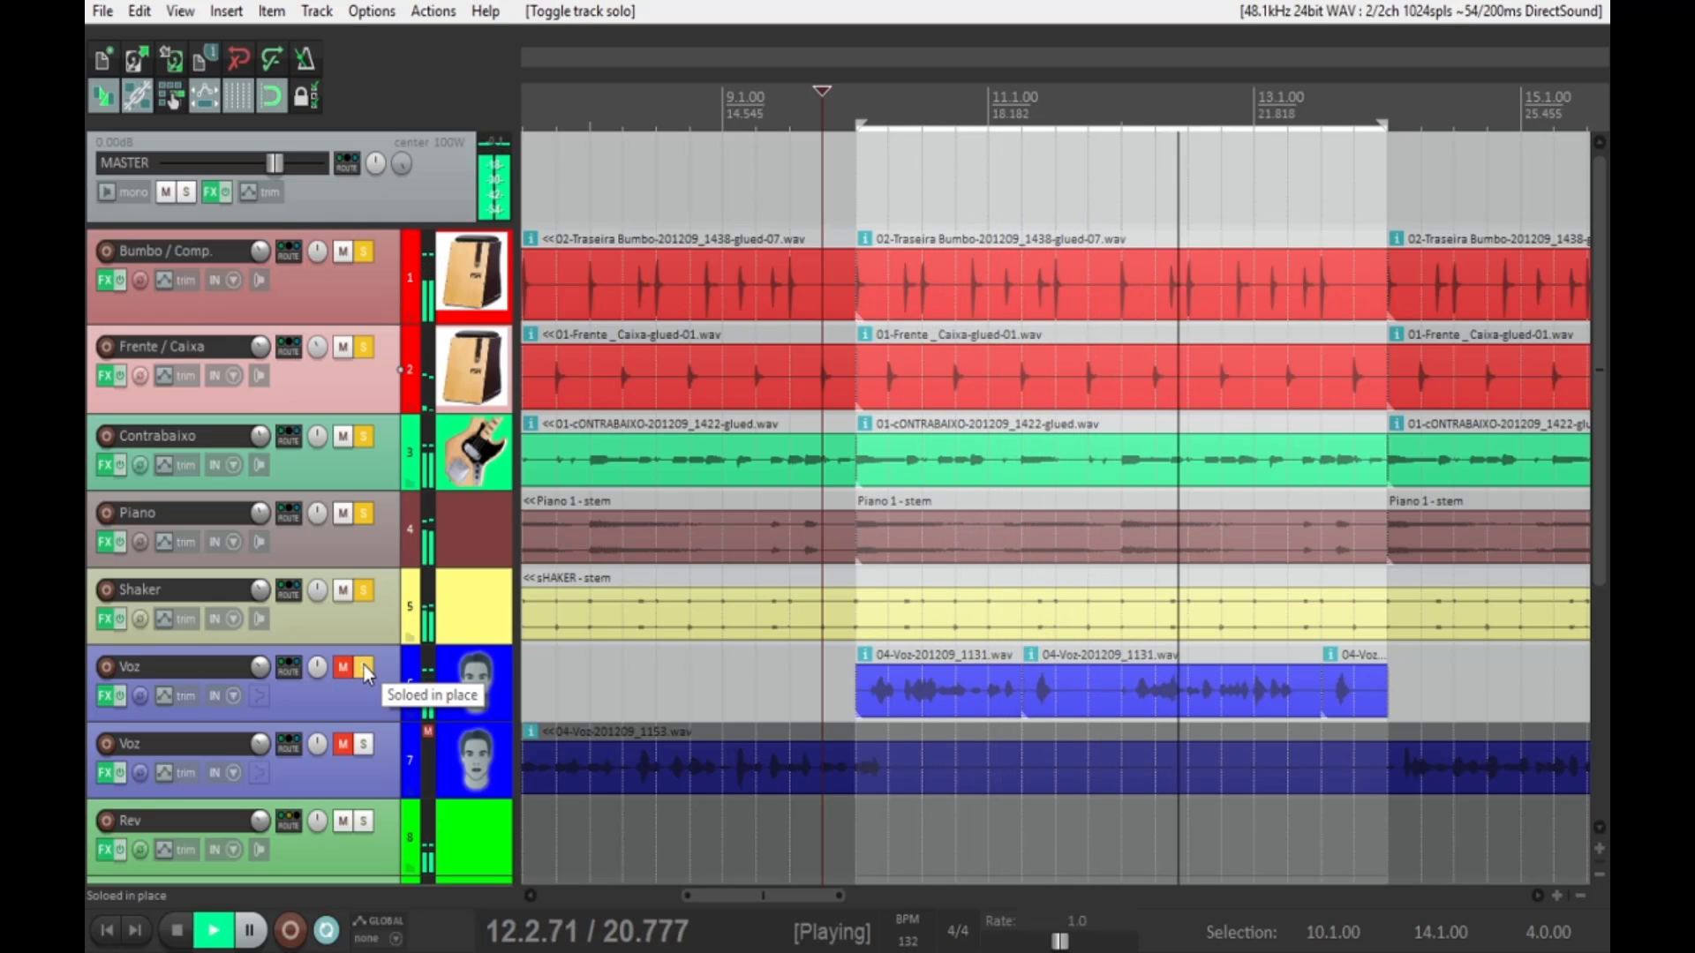
- Look at the Rev, Comp, FX and Saturation track meters during playback, and stop playback
scroll(464, 634, "down", 2)
scroll(463, 634, "down", 4)
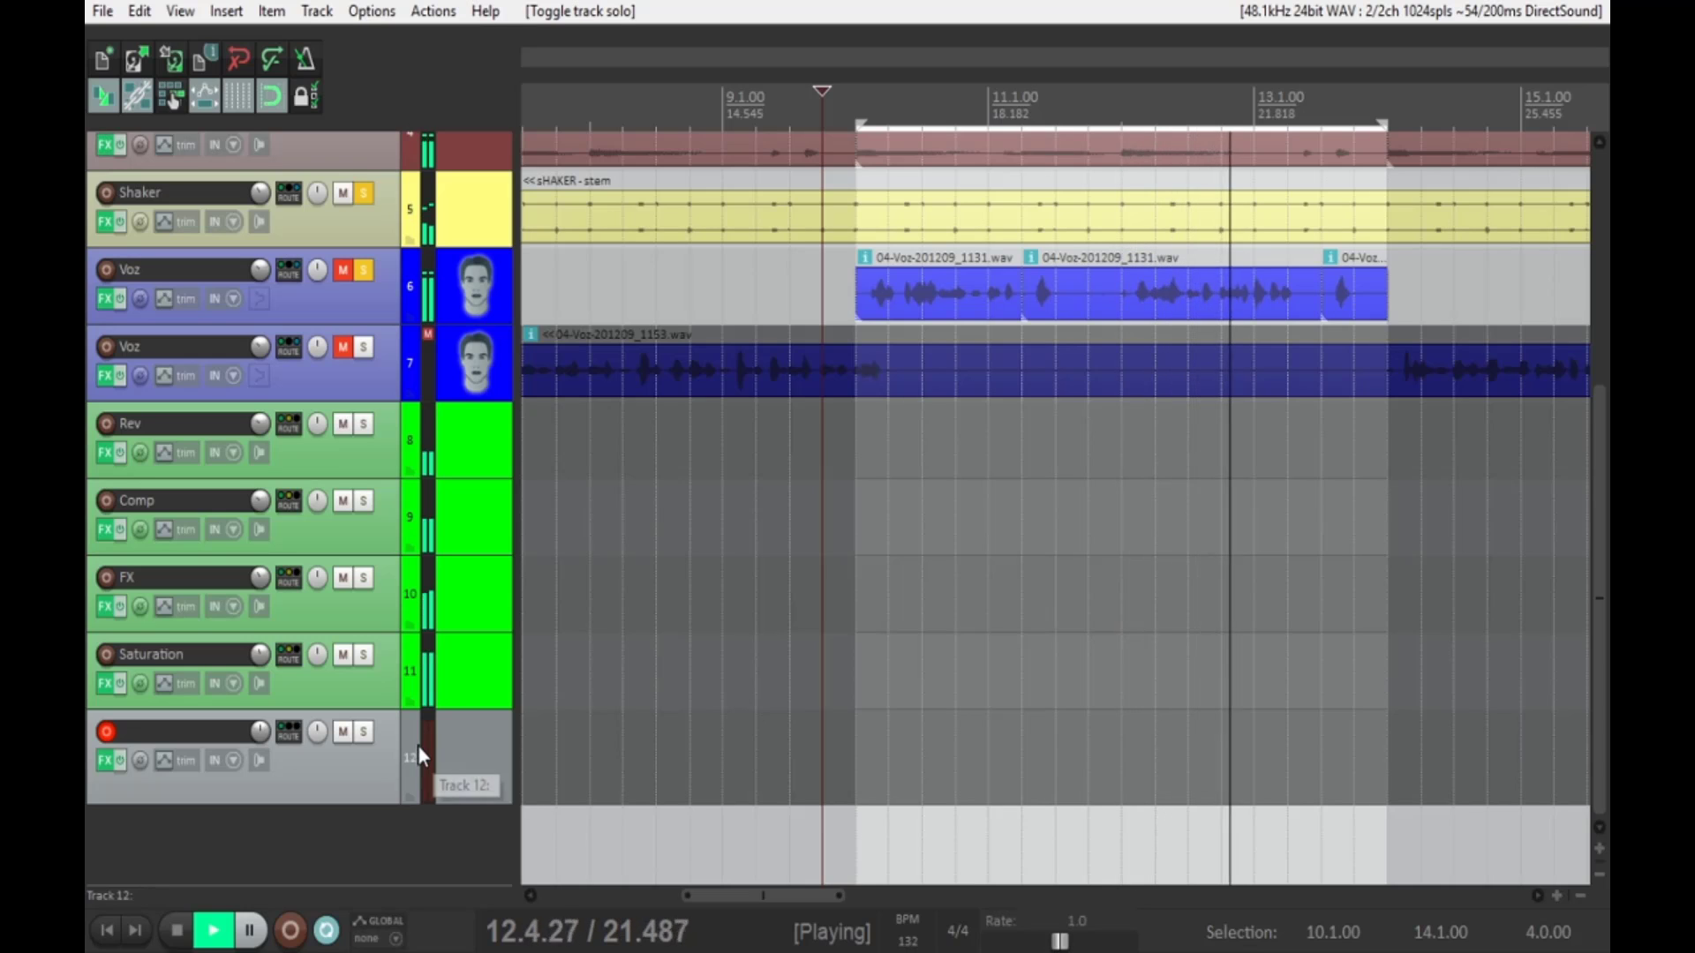
left_click(177, 932)
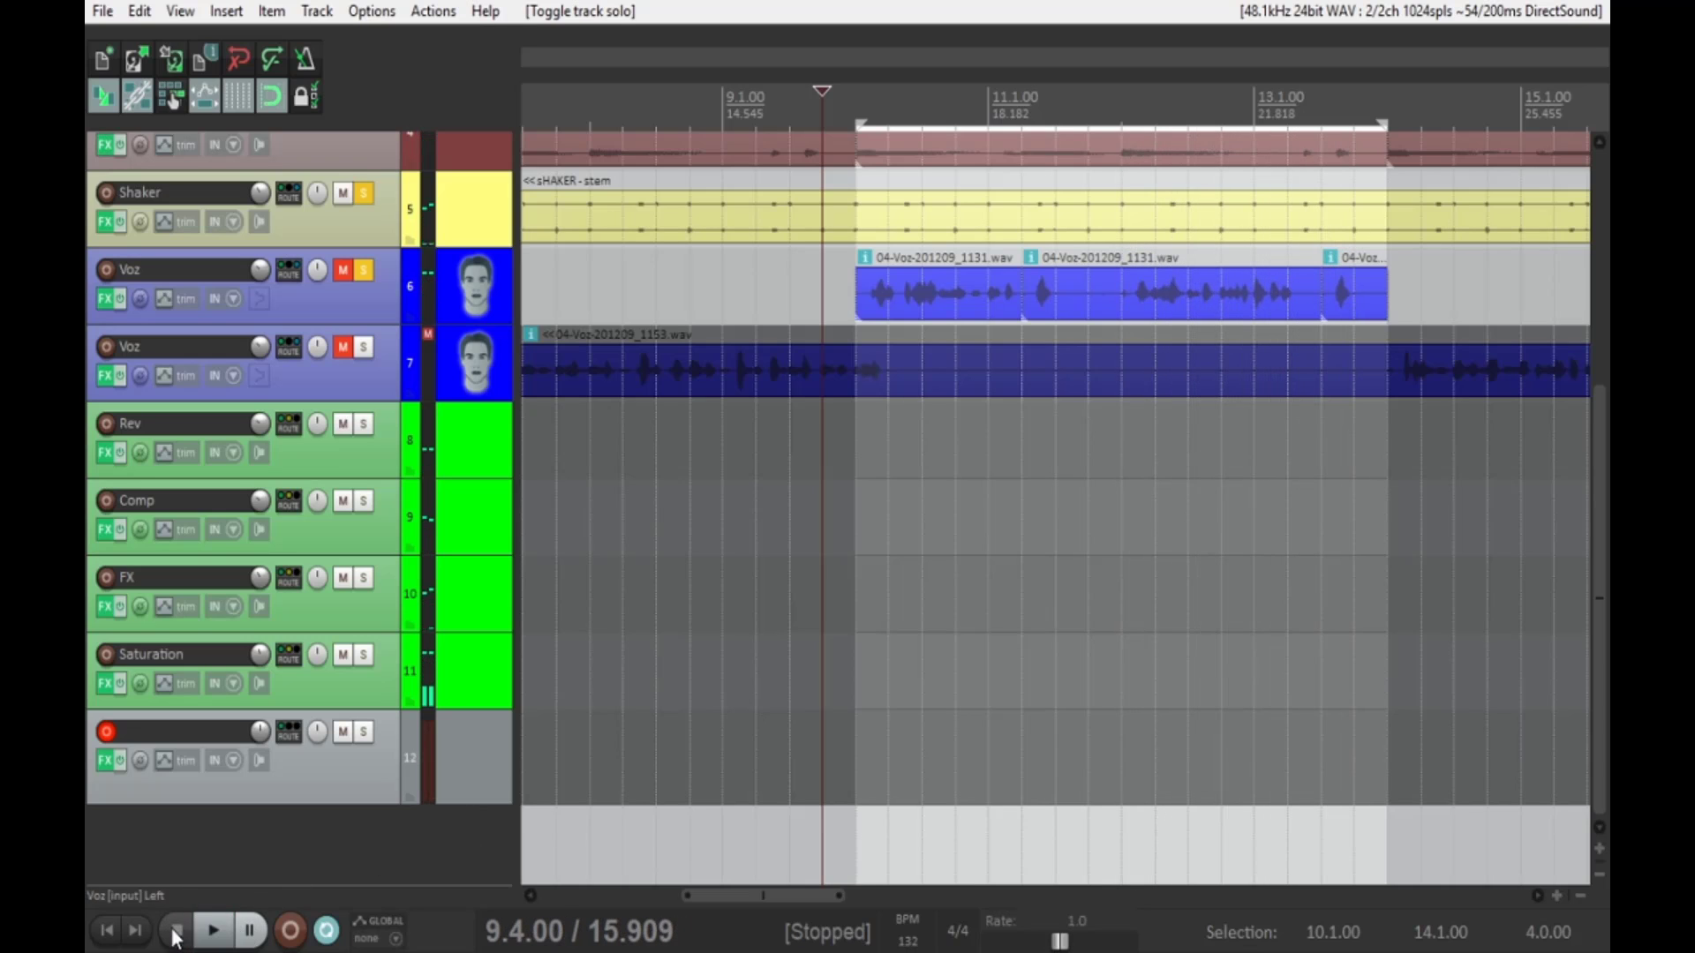
- Review the track list and select the Rev, Comp and FX tracks in turn to point them out
scroll(452, 702, "up", 3)
scroll(452, 703, "up", 2)
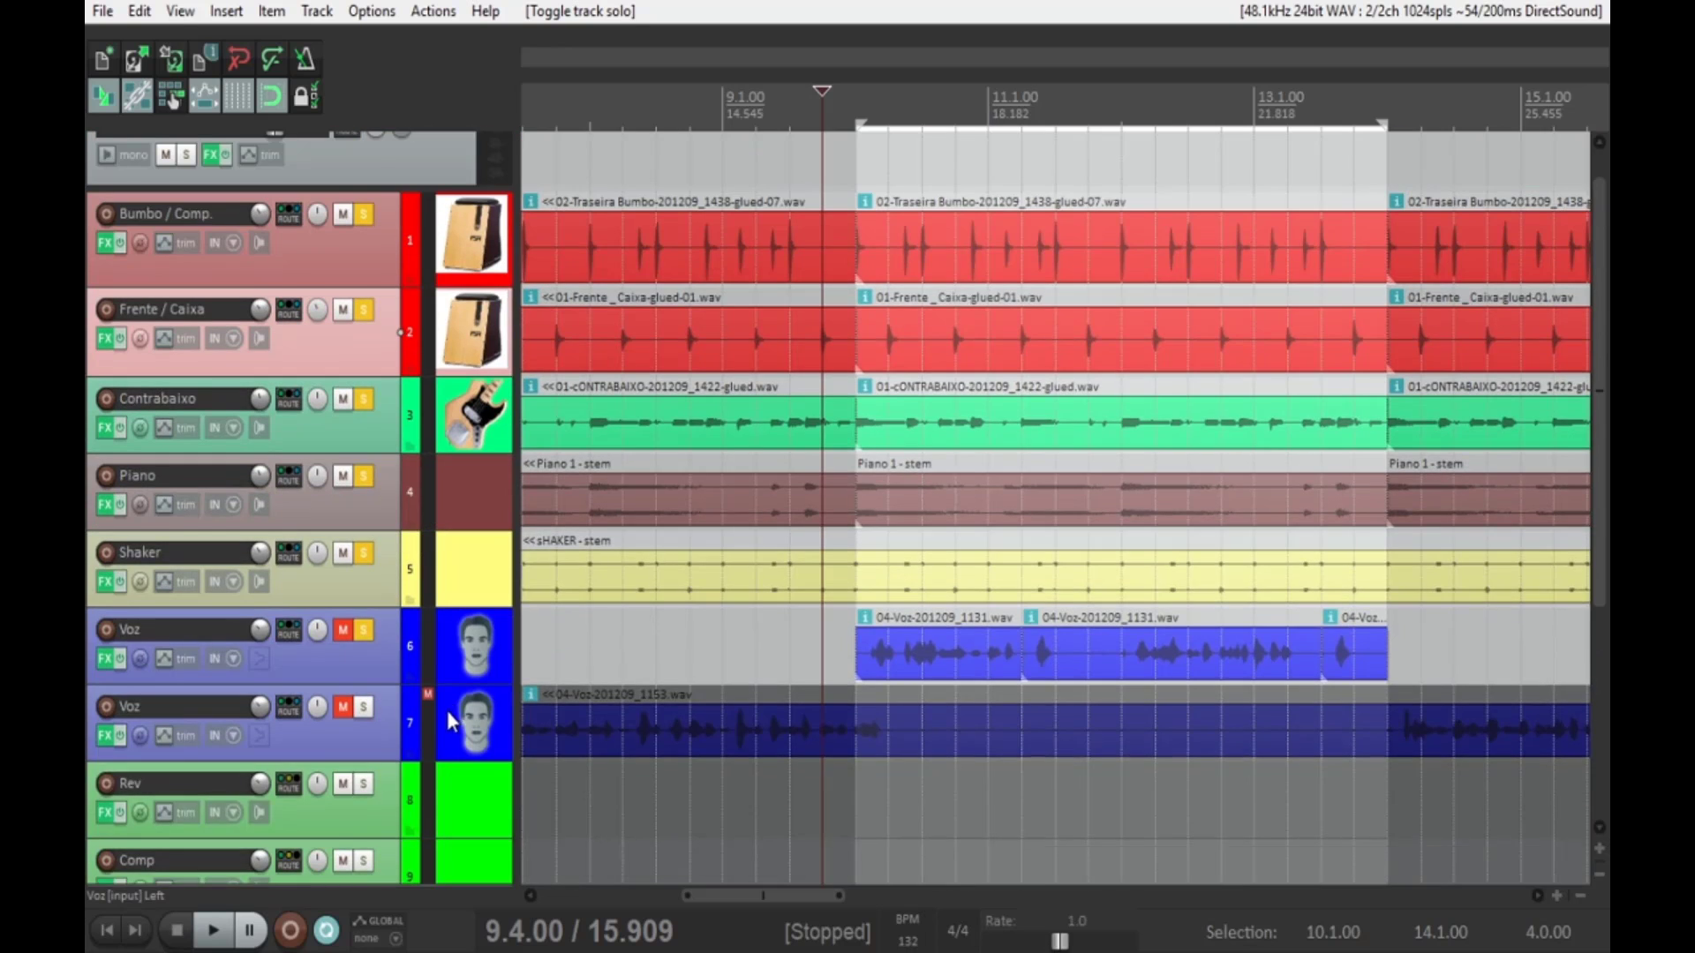
scroll(465, 689, "down", 3)
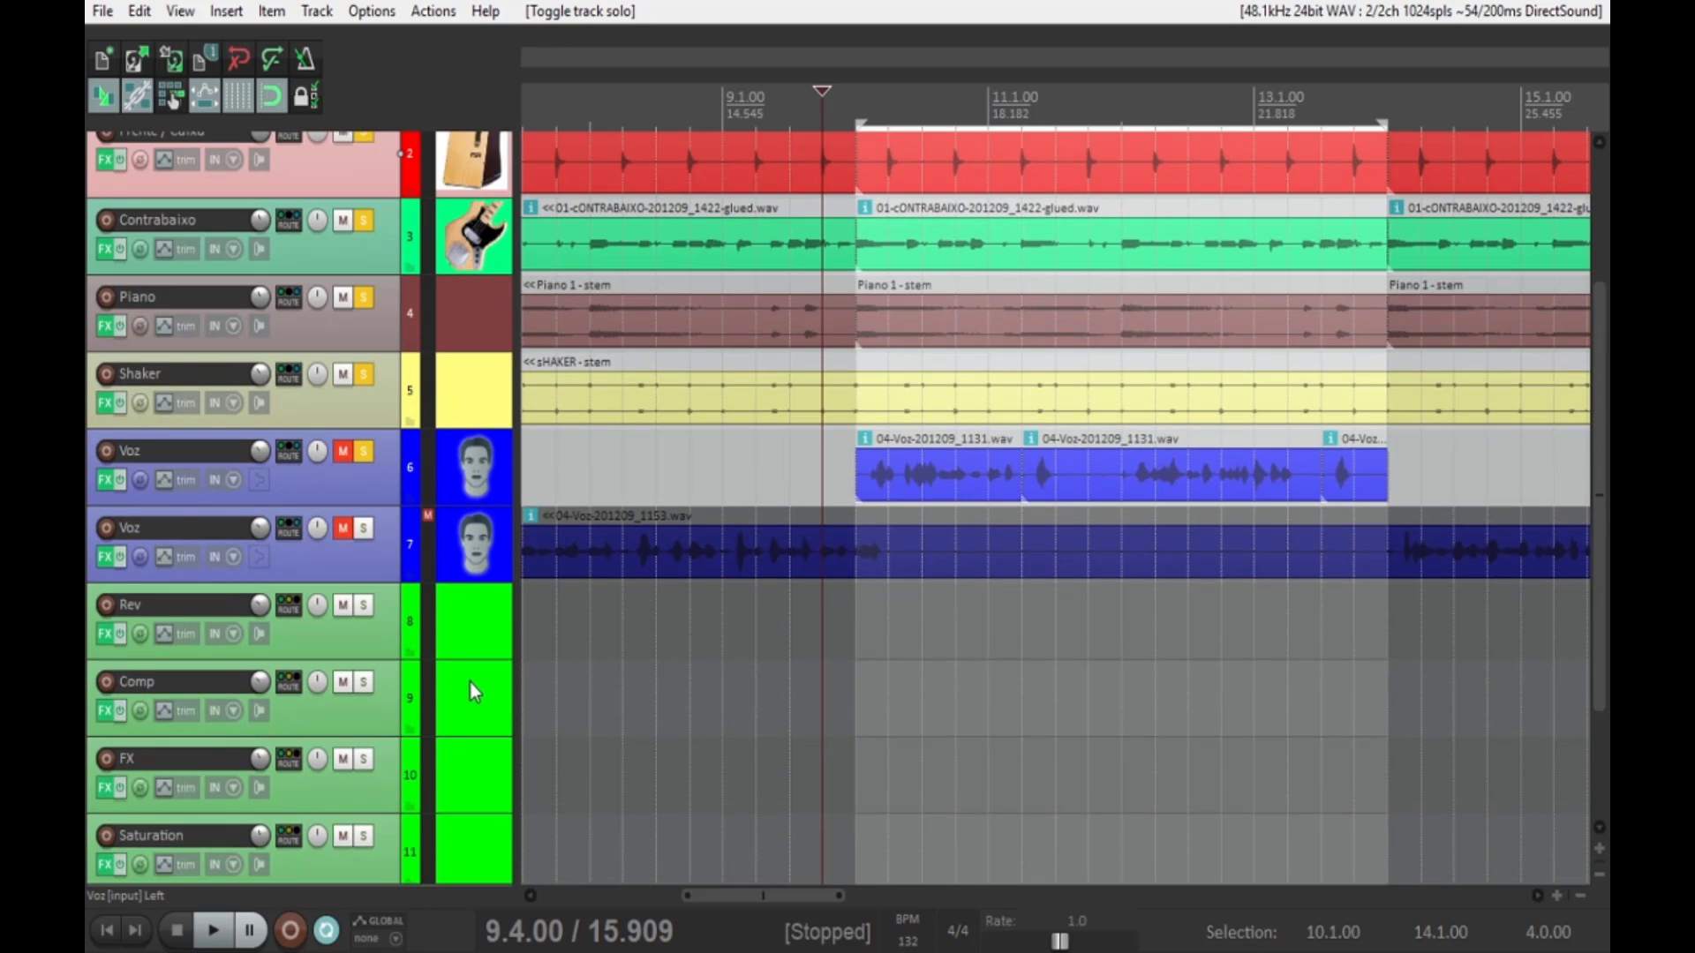
left_click(473, 630)
left_click(469, 707)
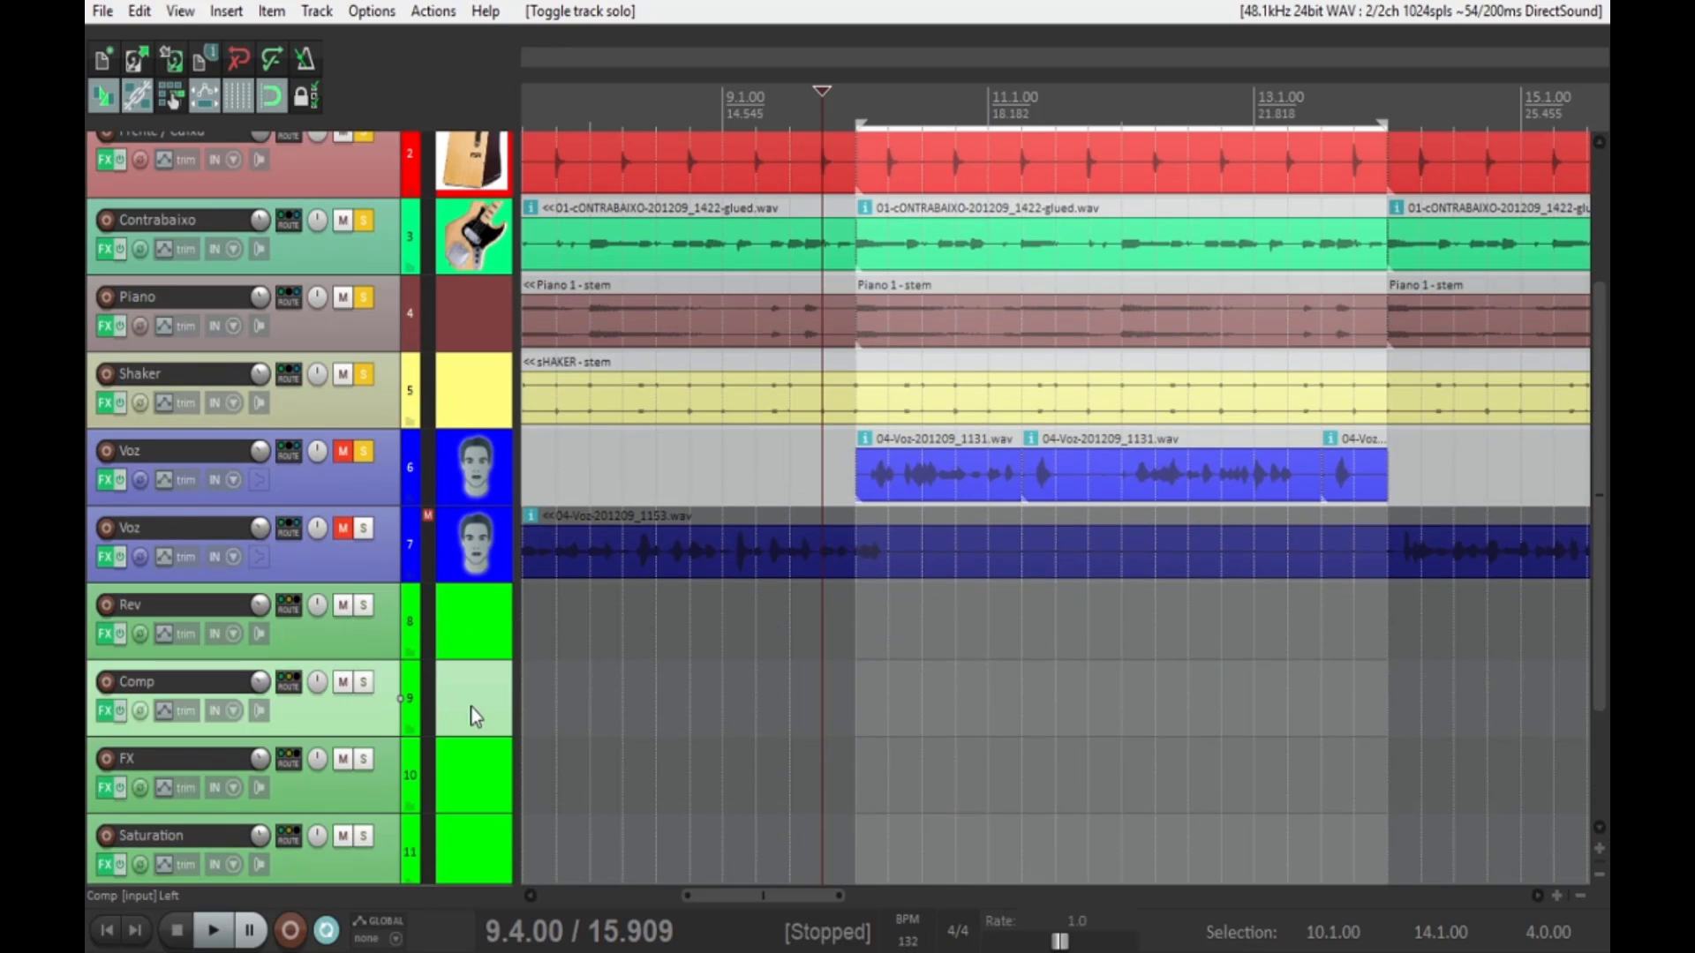
left_click(475, 766)
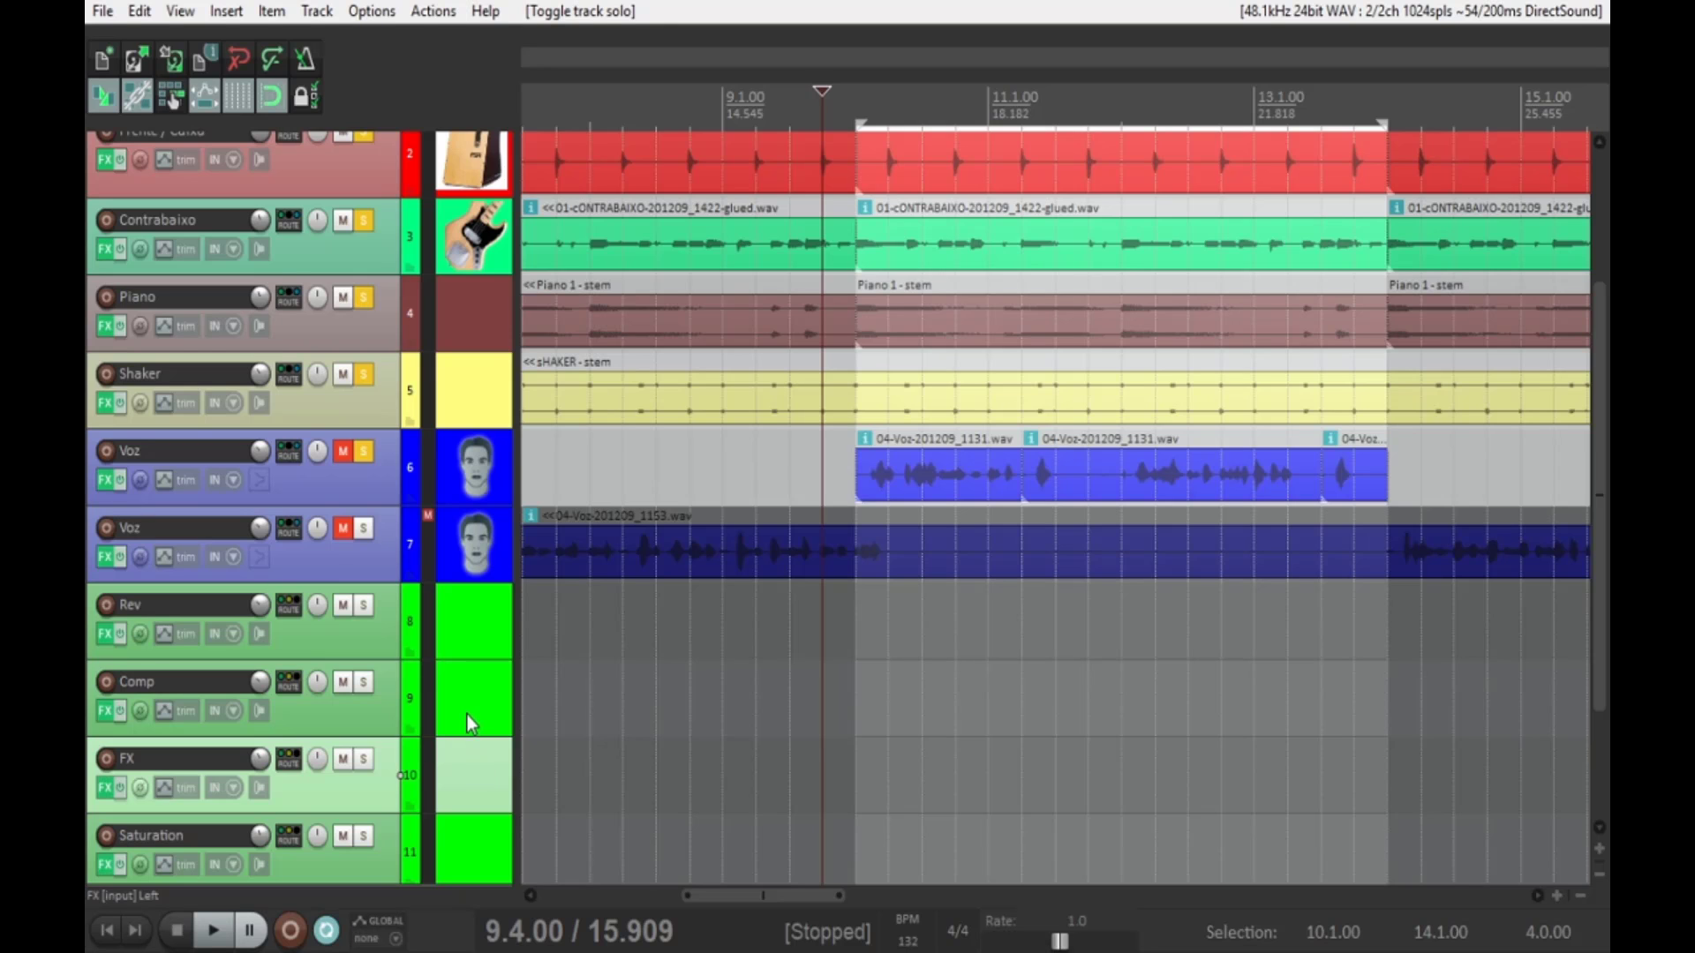
- Clear the solo on all tracks and point out the two cajon tracks, leaving Frente / Caixa selected
scroll(466, 720, "up", 3)
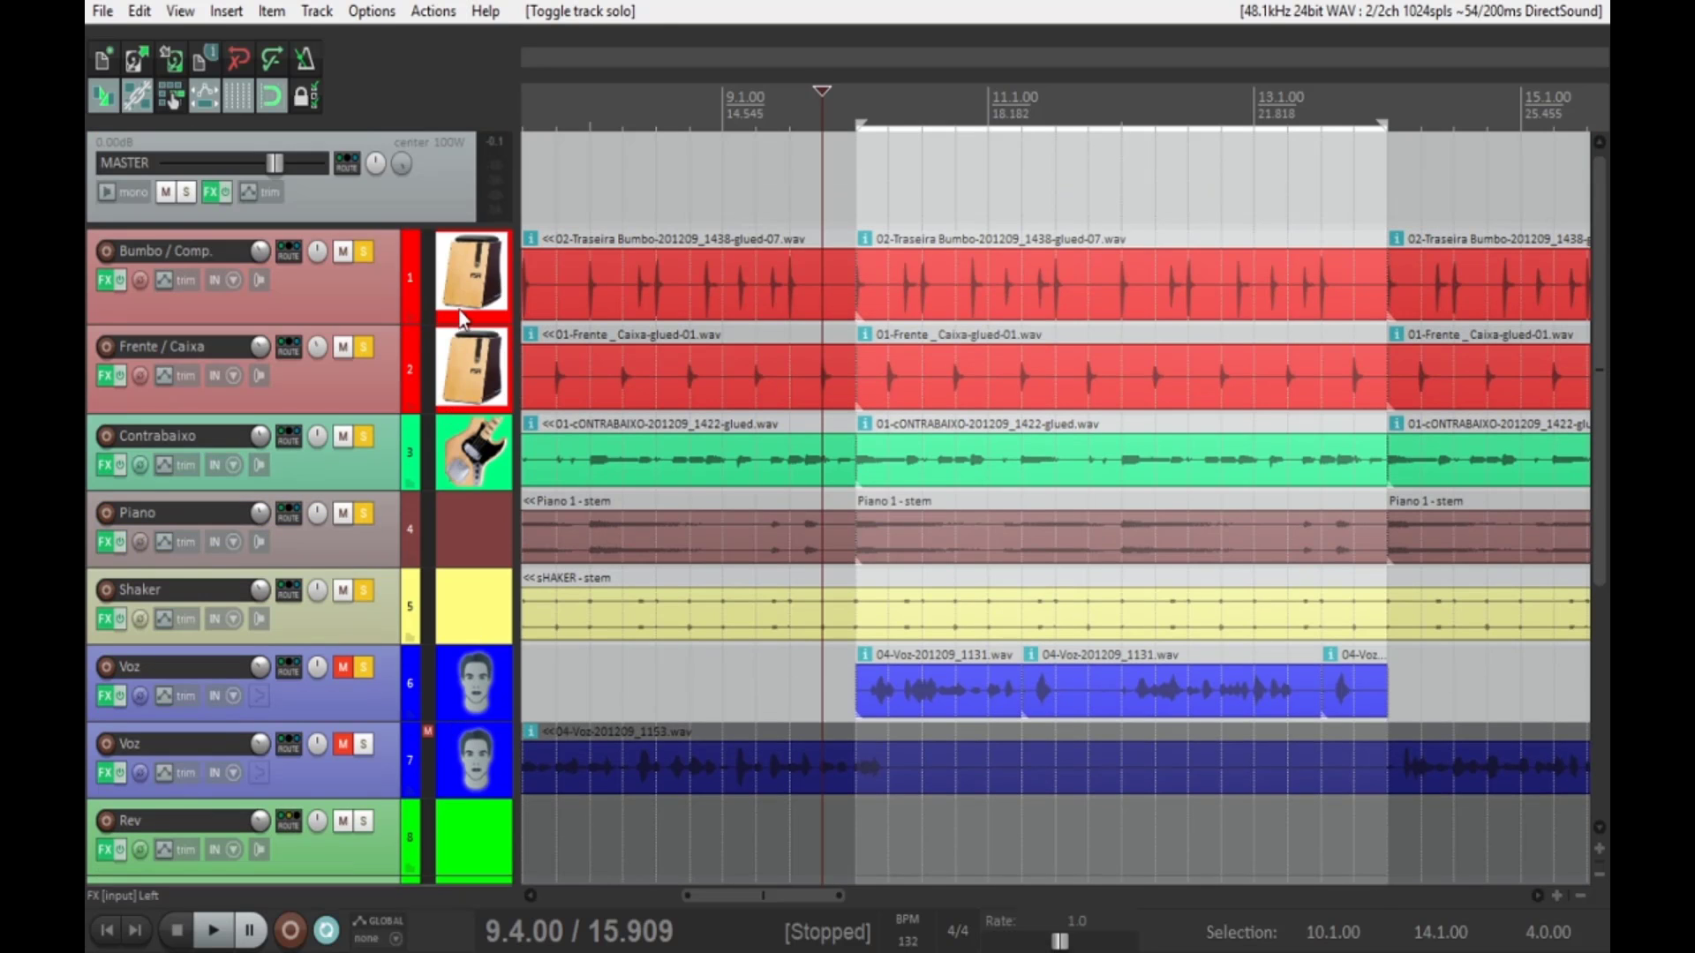
left_click(468, 300)
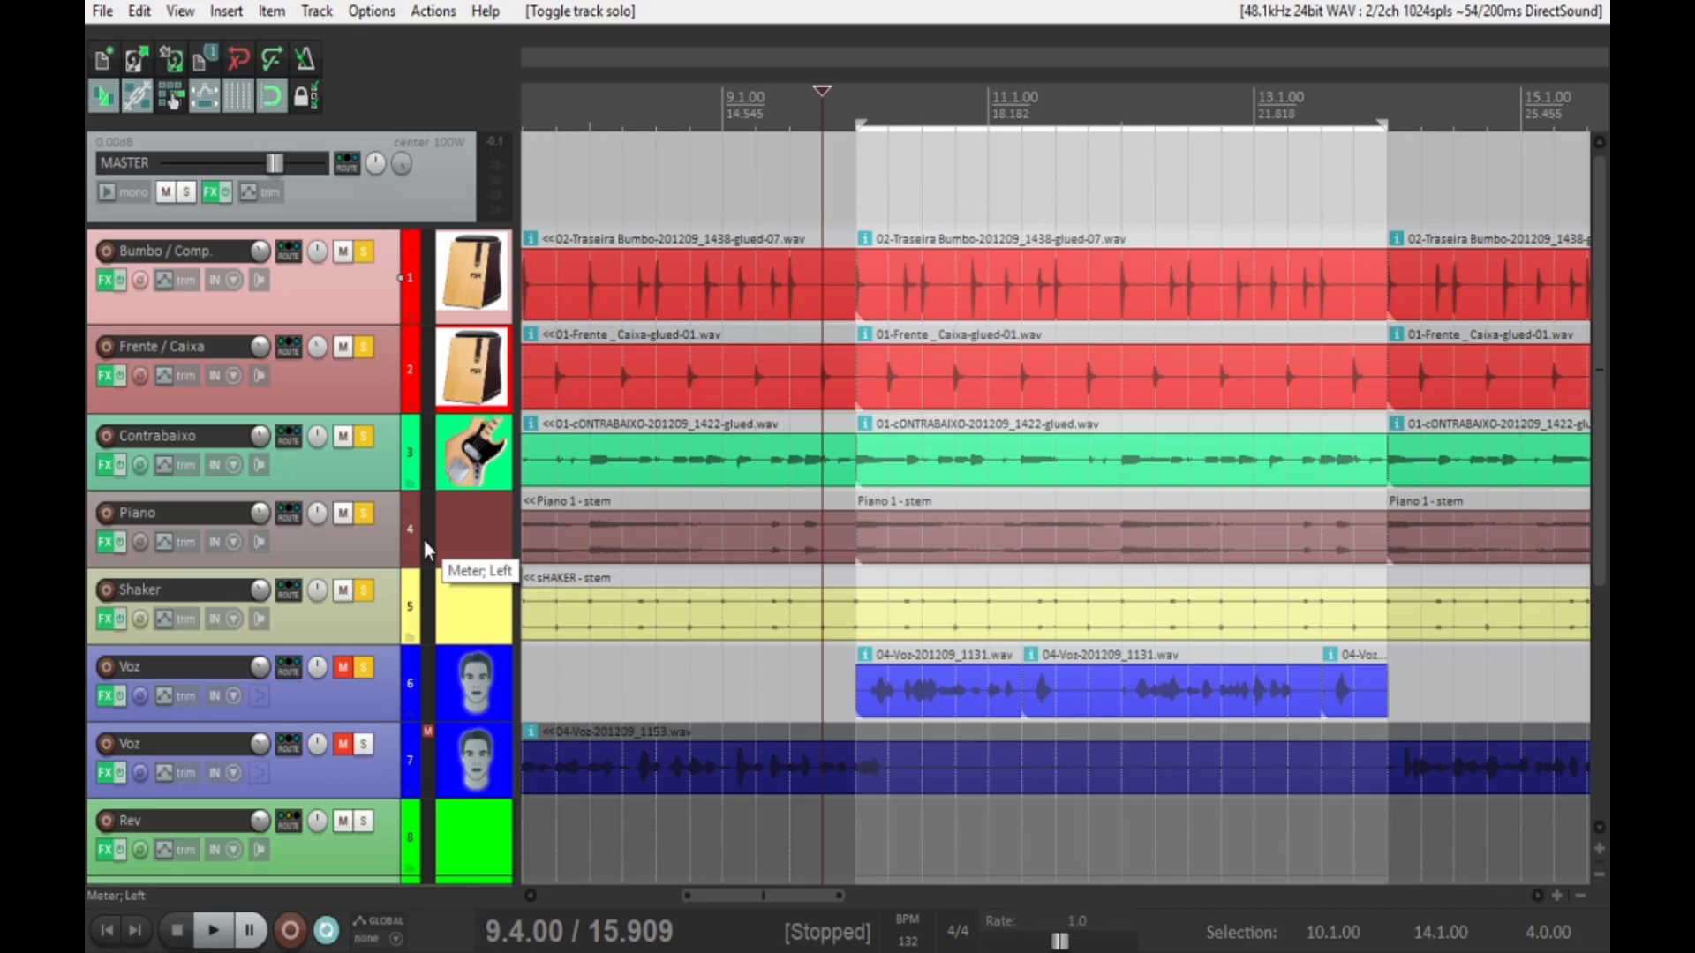
left_click(362, 437)
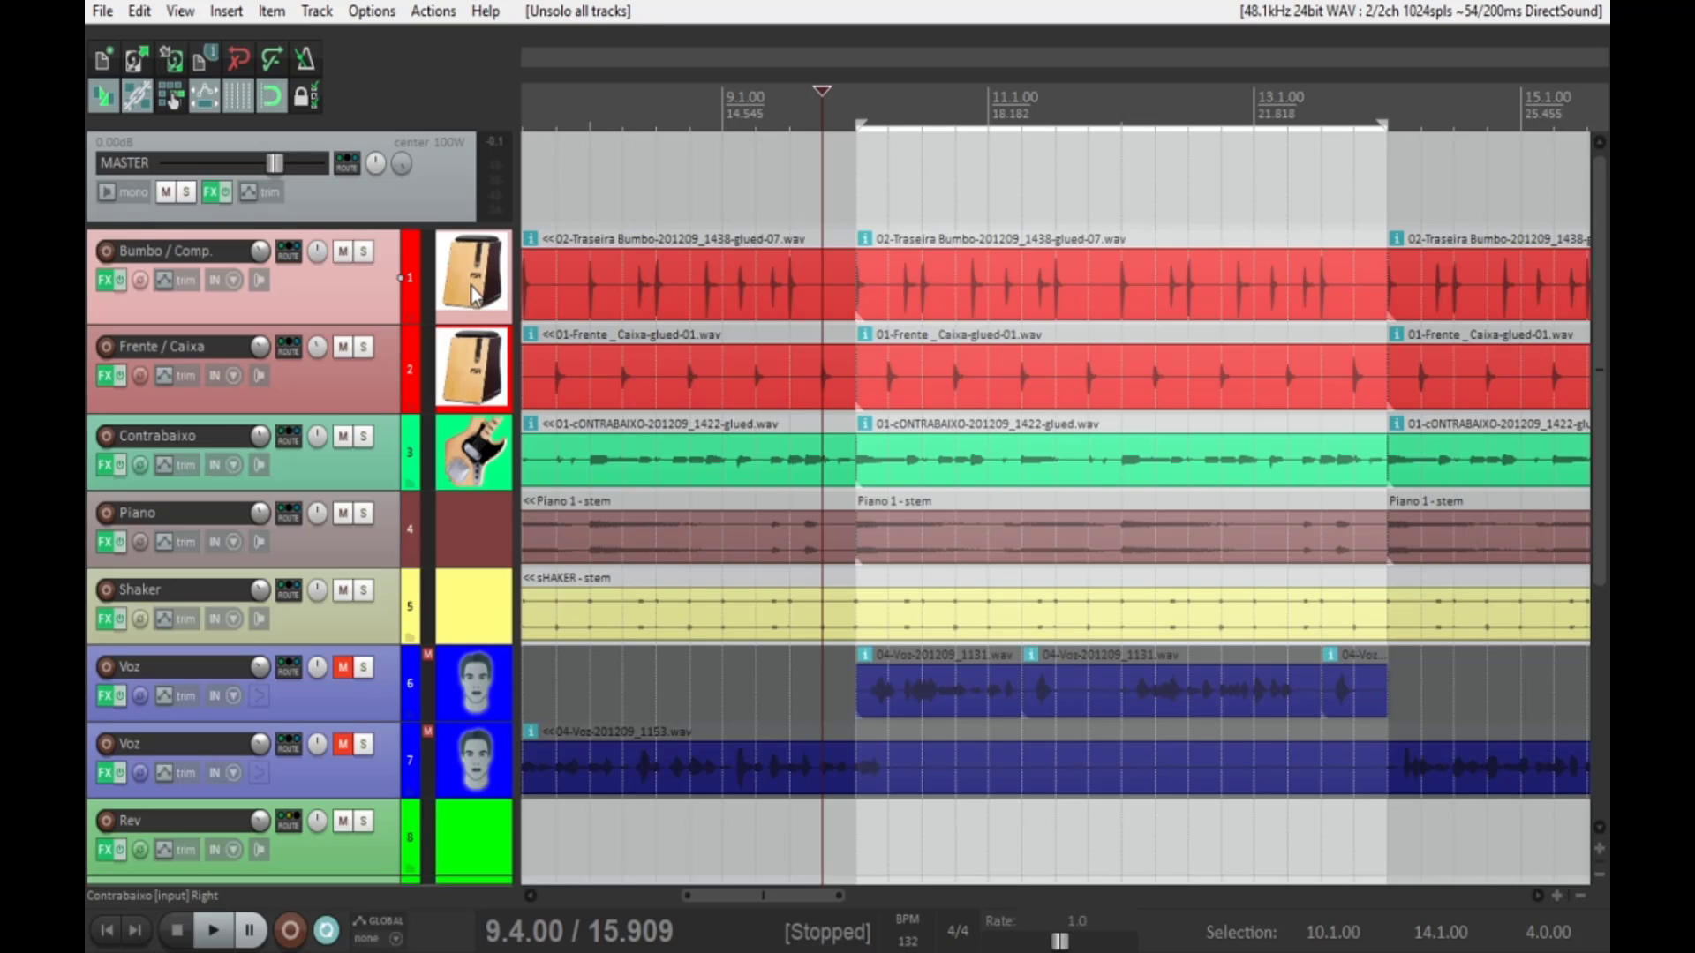
left_click(475, 376)
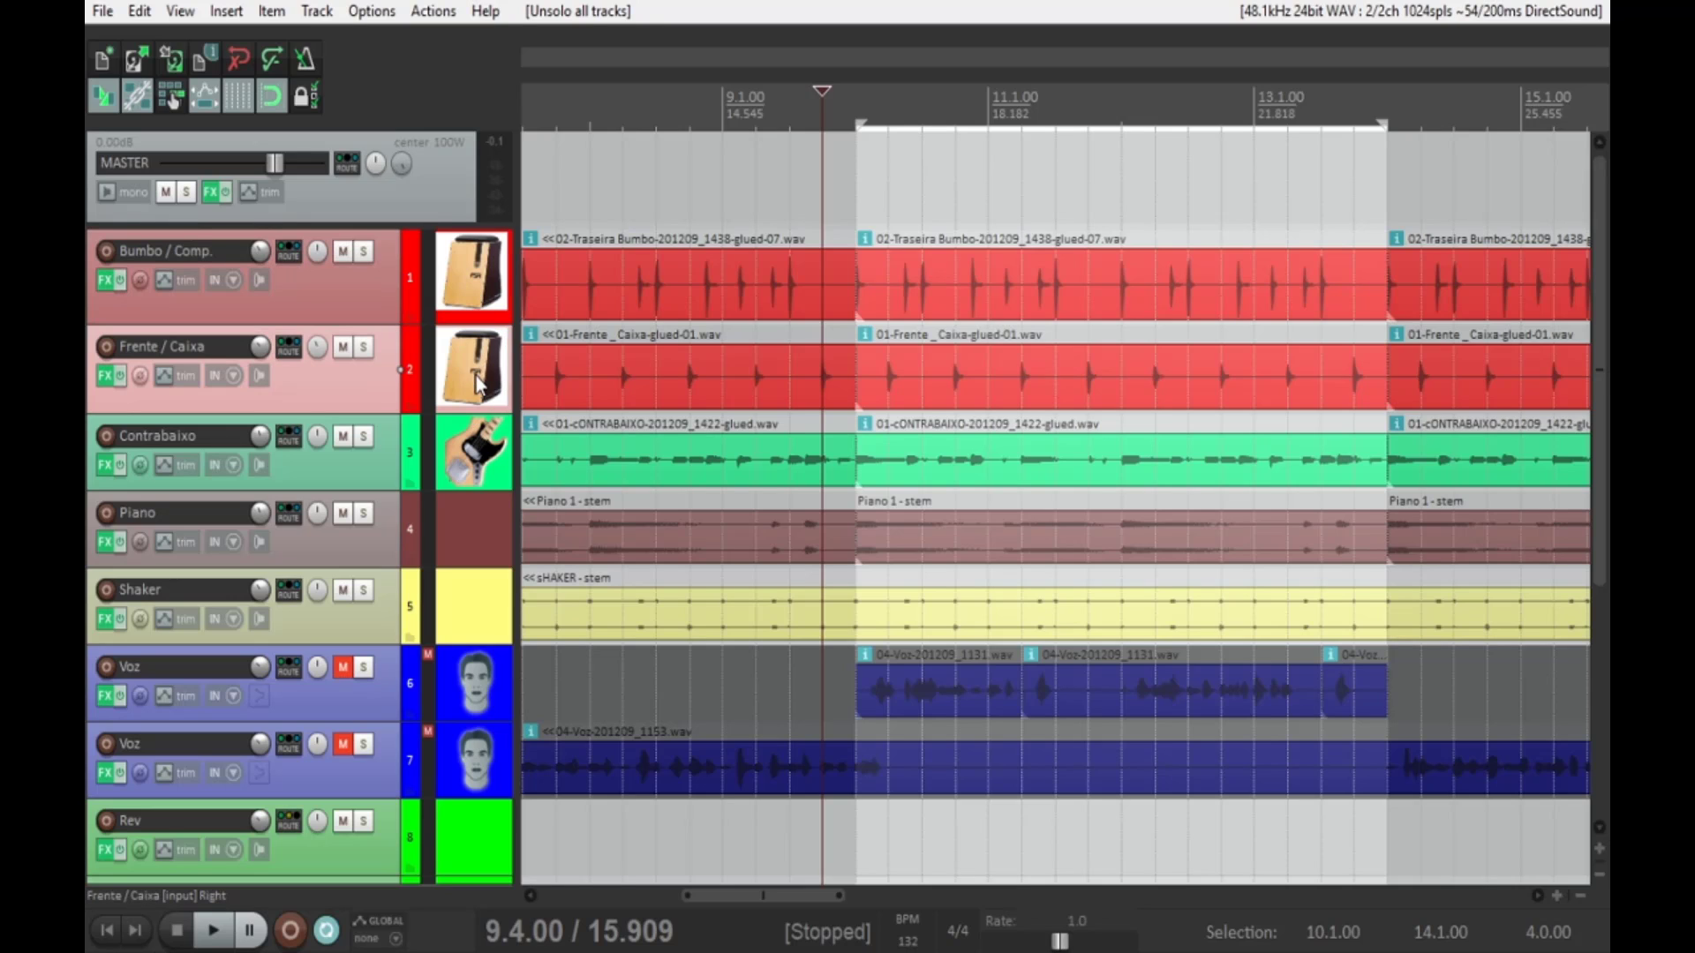